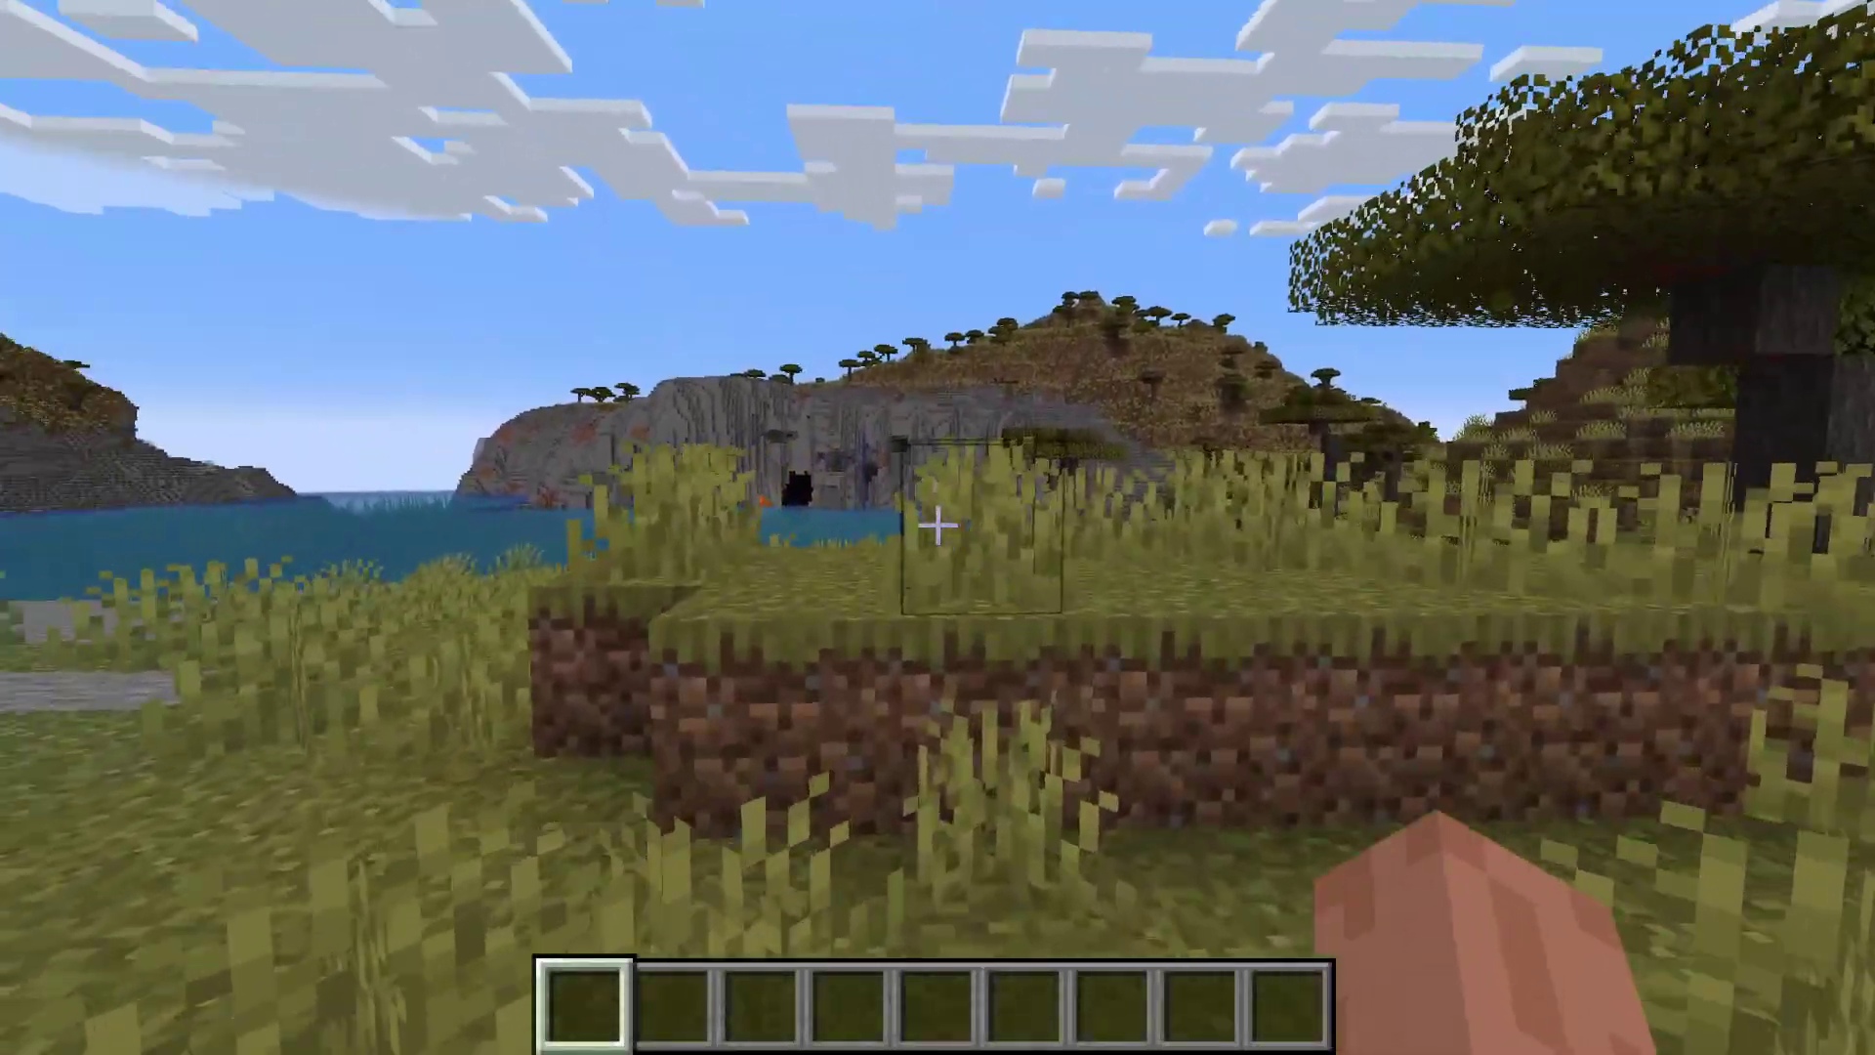
# Step: Walk across the savanna toward the water, trees and lake, then bring up the game menu
pyautogui.press('w')
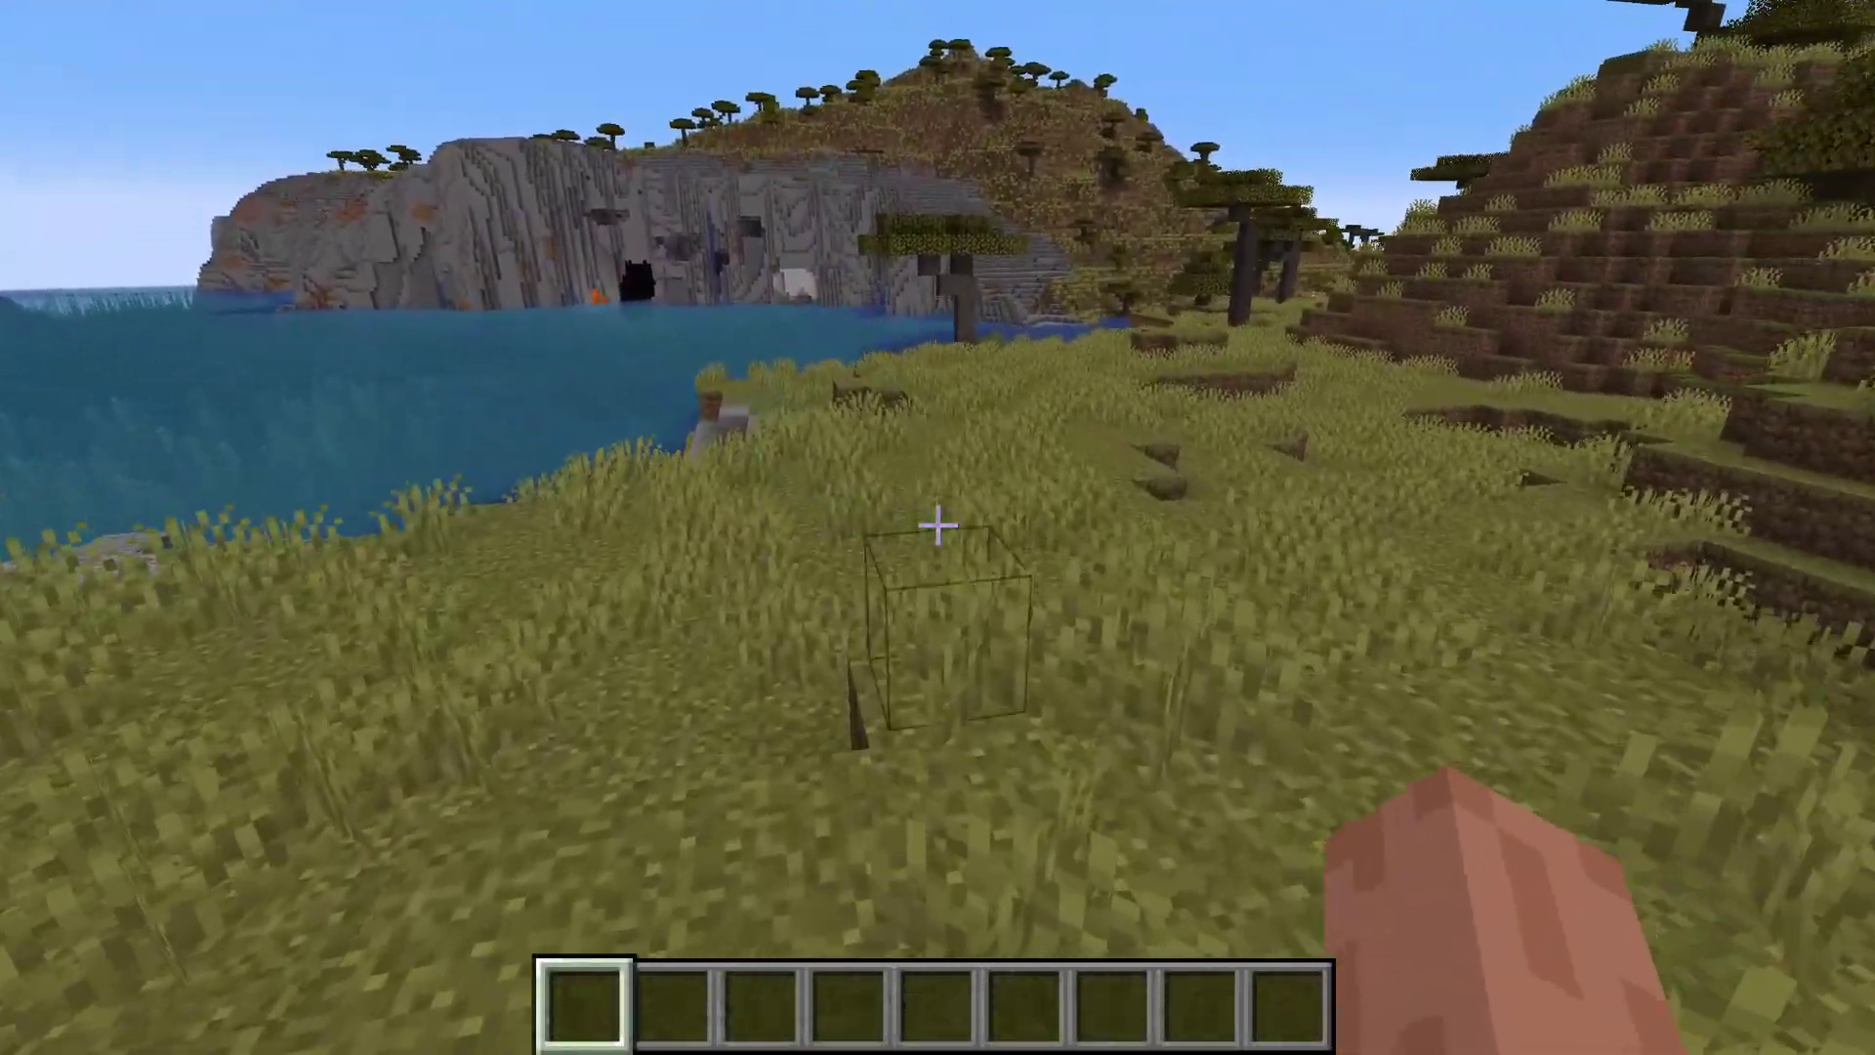
pyautogui.press('w')
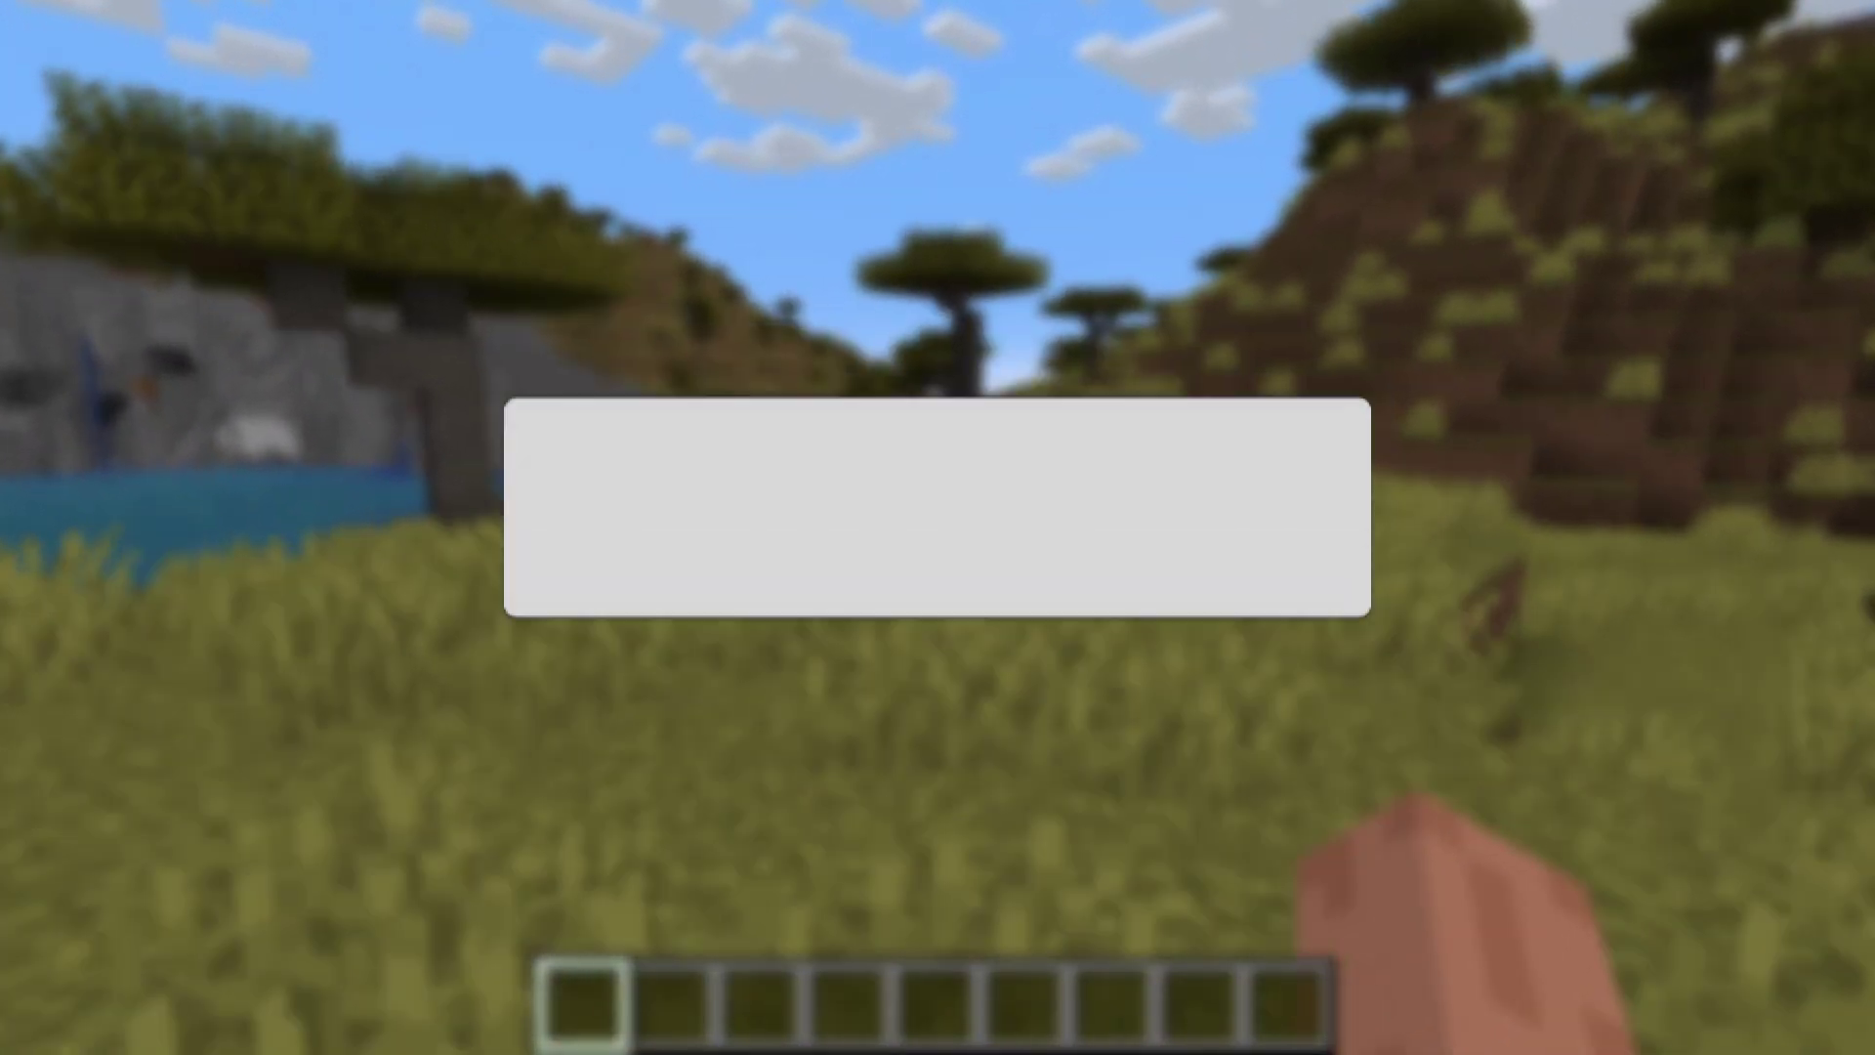
pyautogui.press('w')
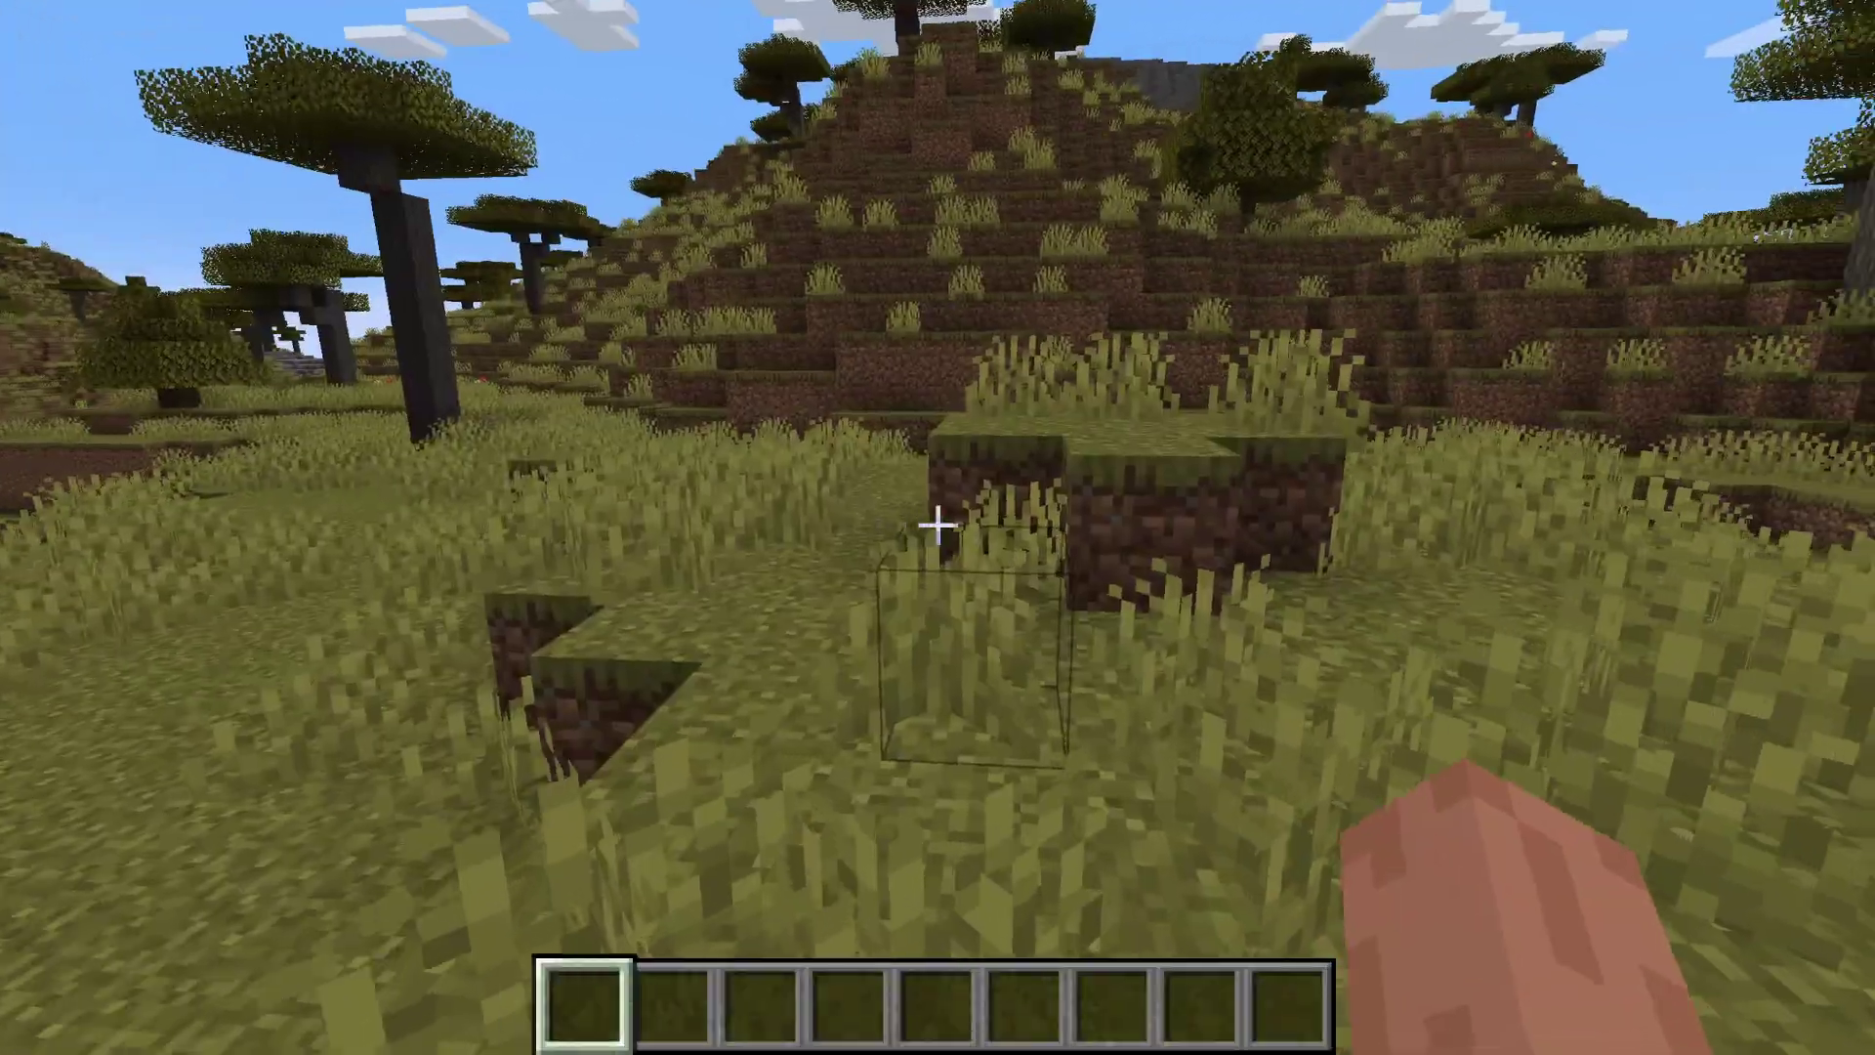
pyautogui.press('w')
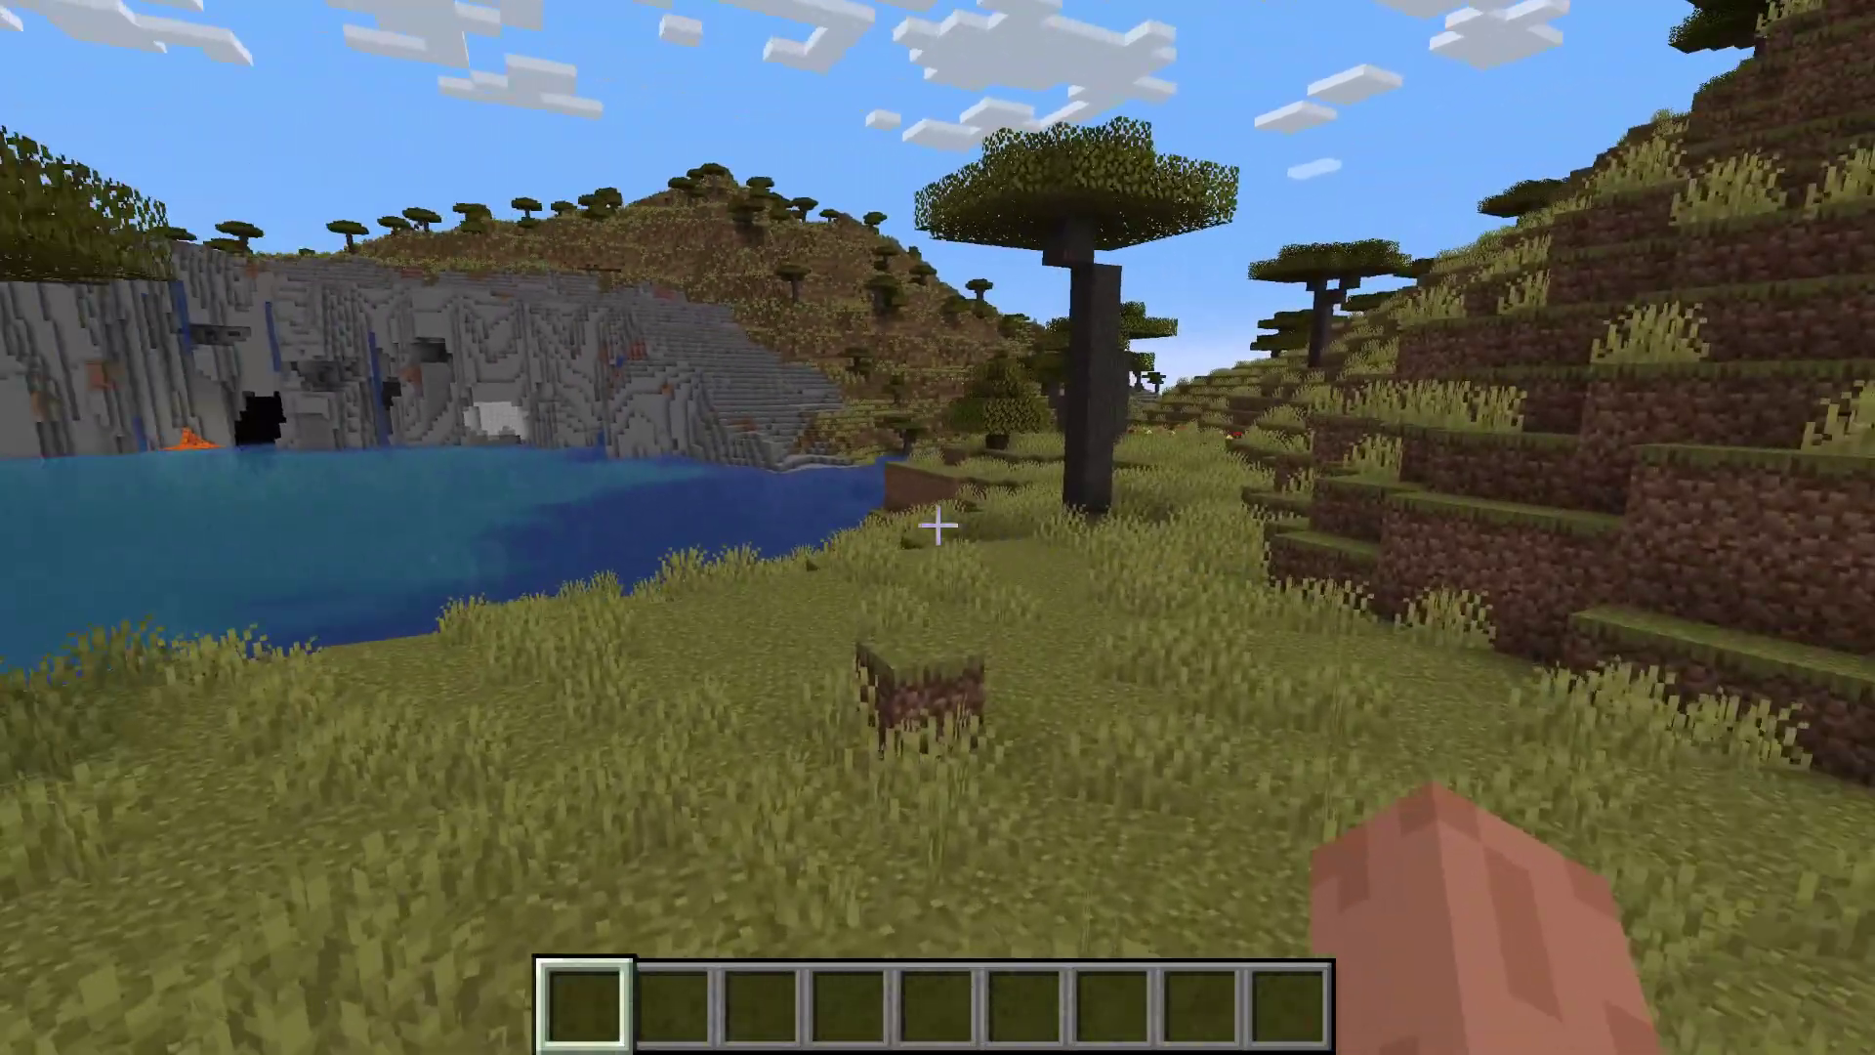
pyautogui.press('w')
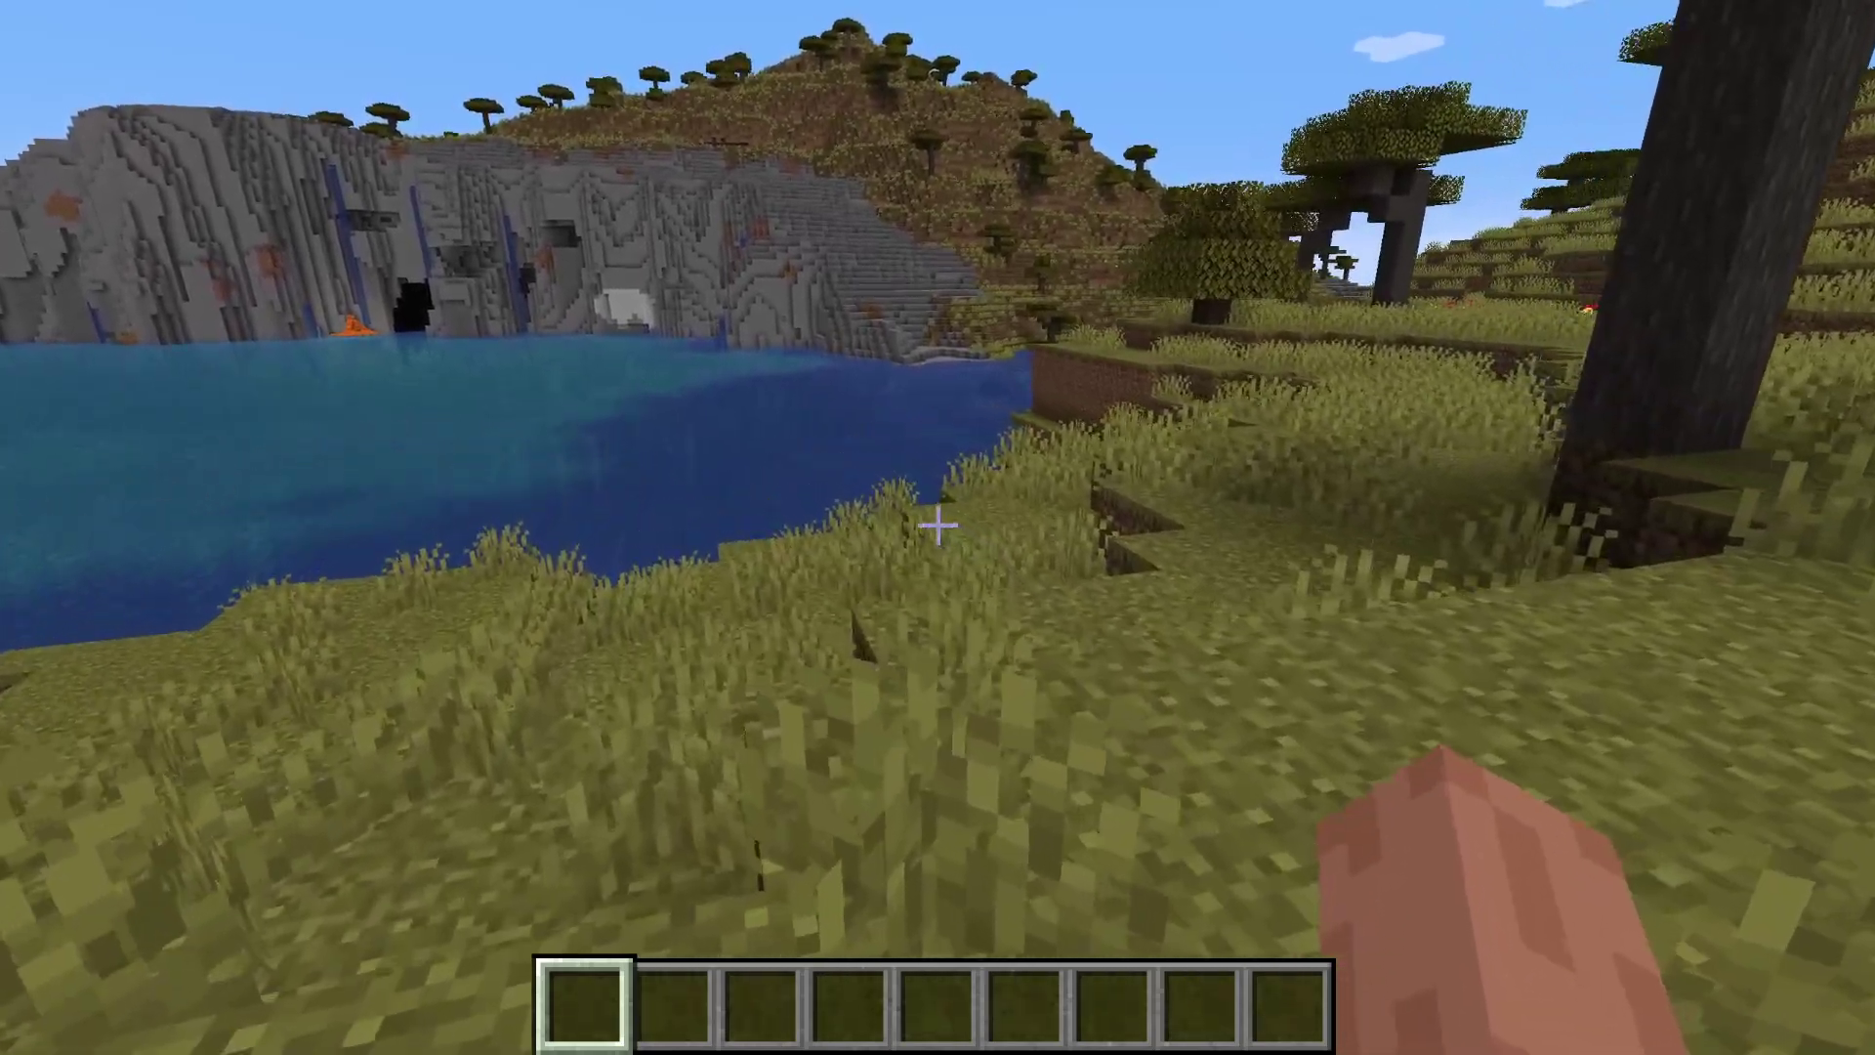
pyautogui.press('Escape')
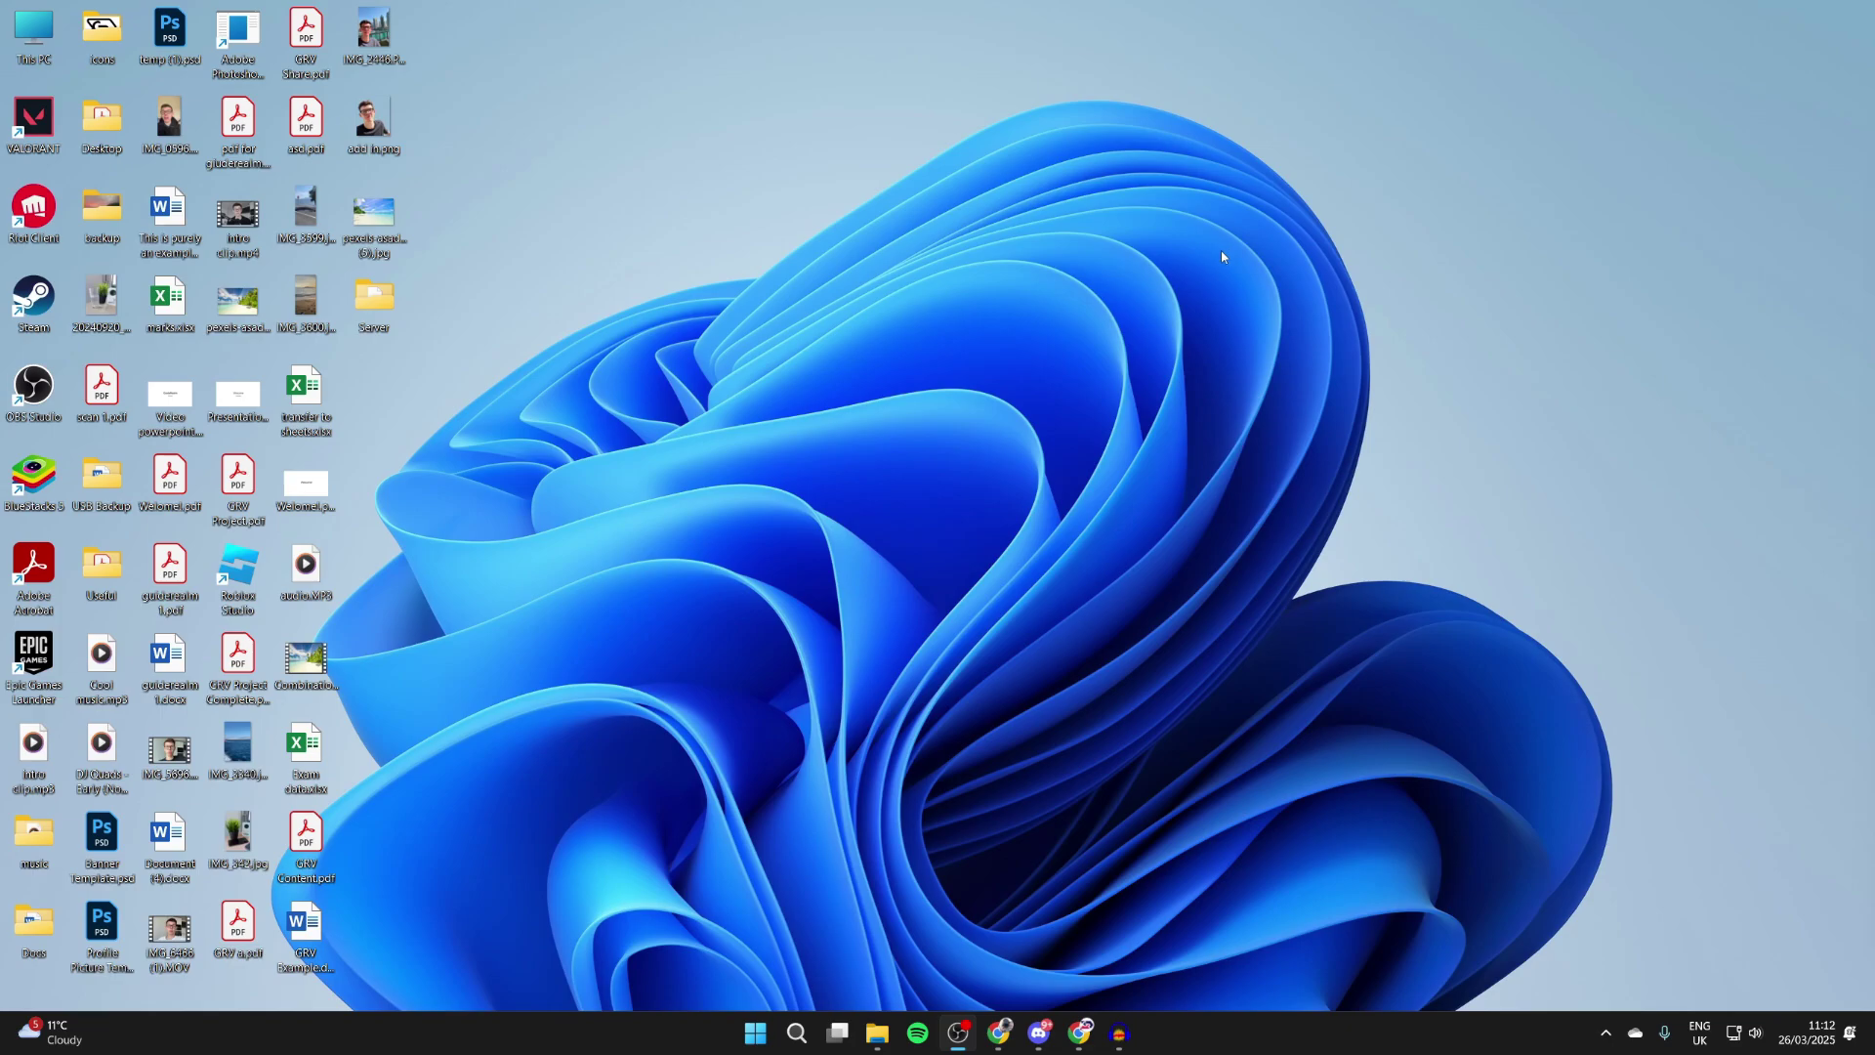
# Step: Search Google for 'fabric' in Chrome and open the fabricmc.net result
pyautogui.click(1079, 1032)
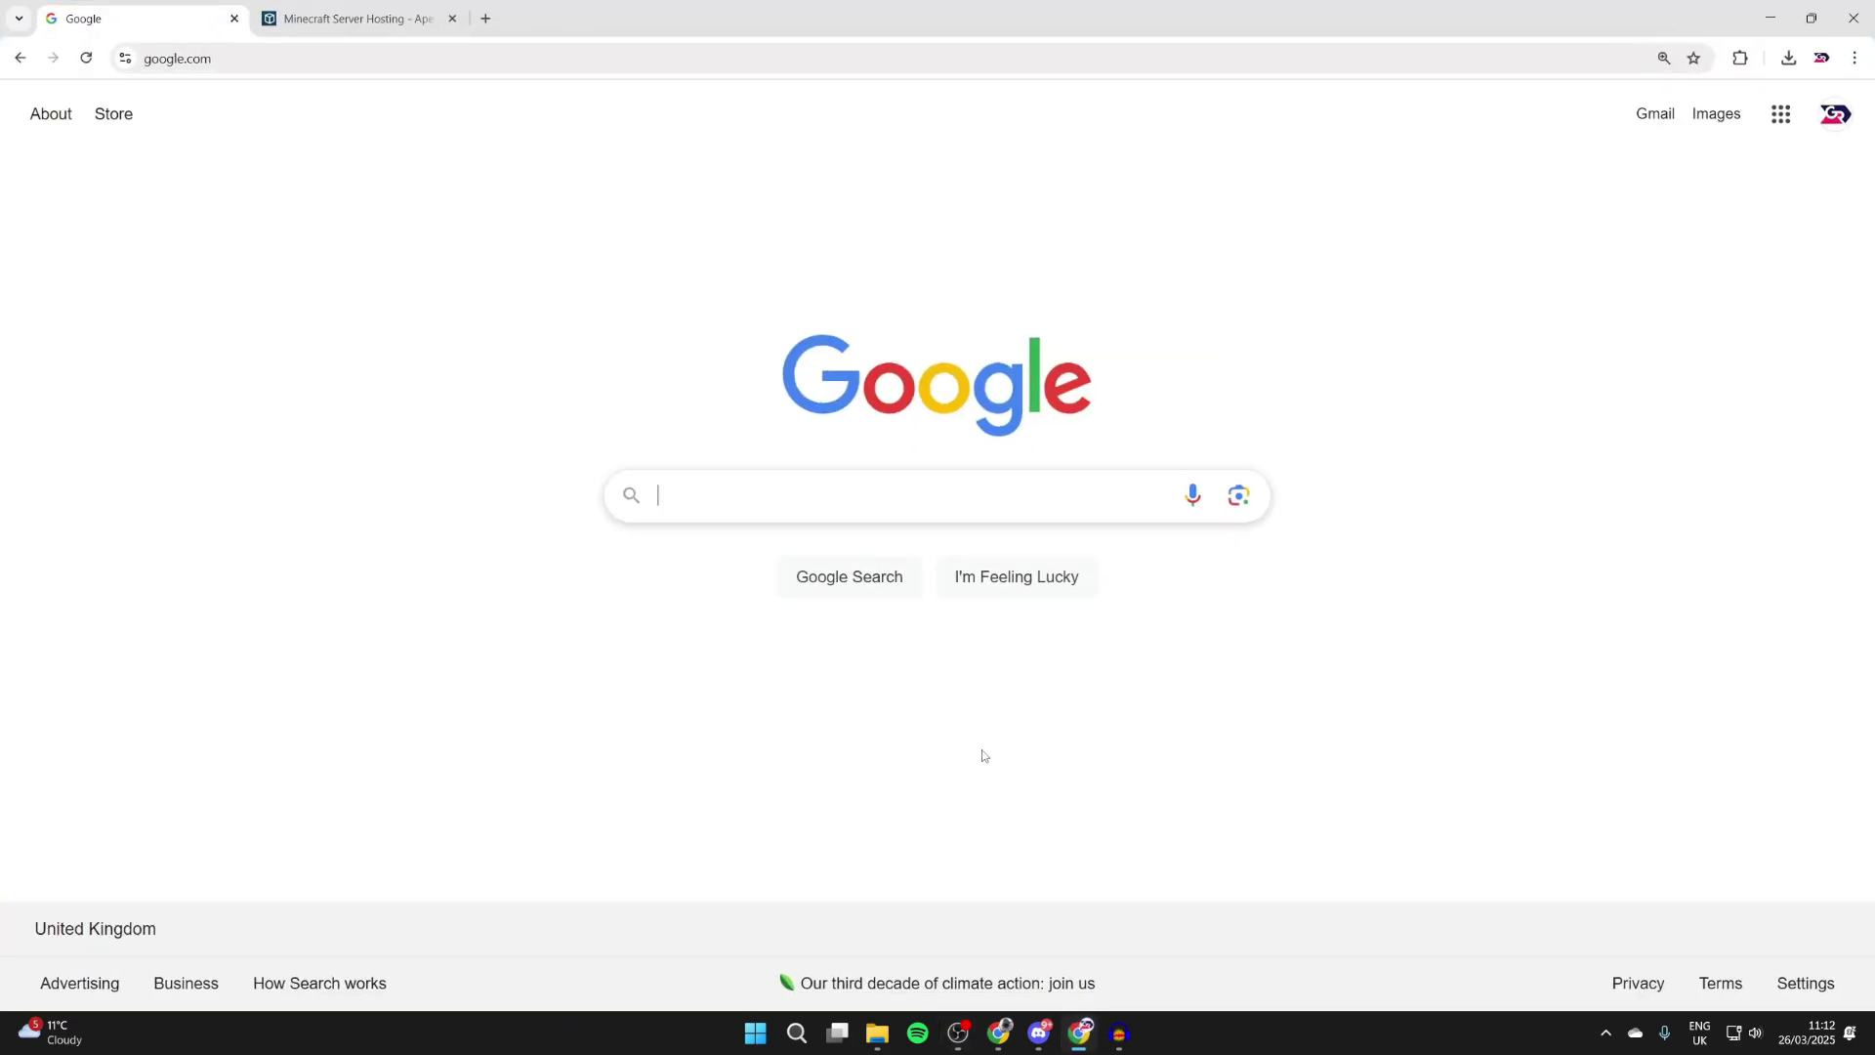
pyautogui.write('fabric')
pyautogui.press('Return')
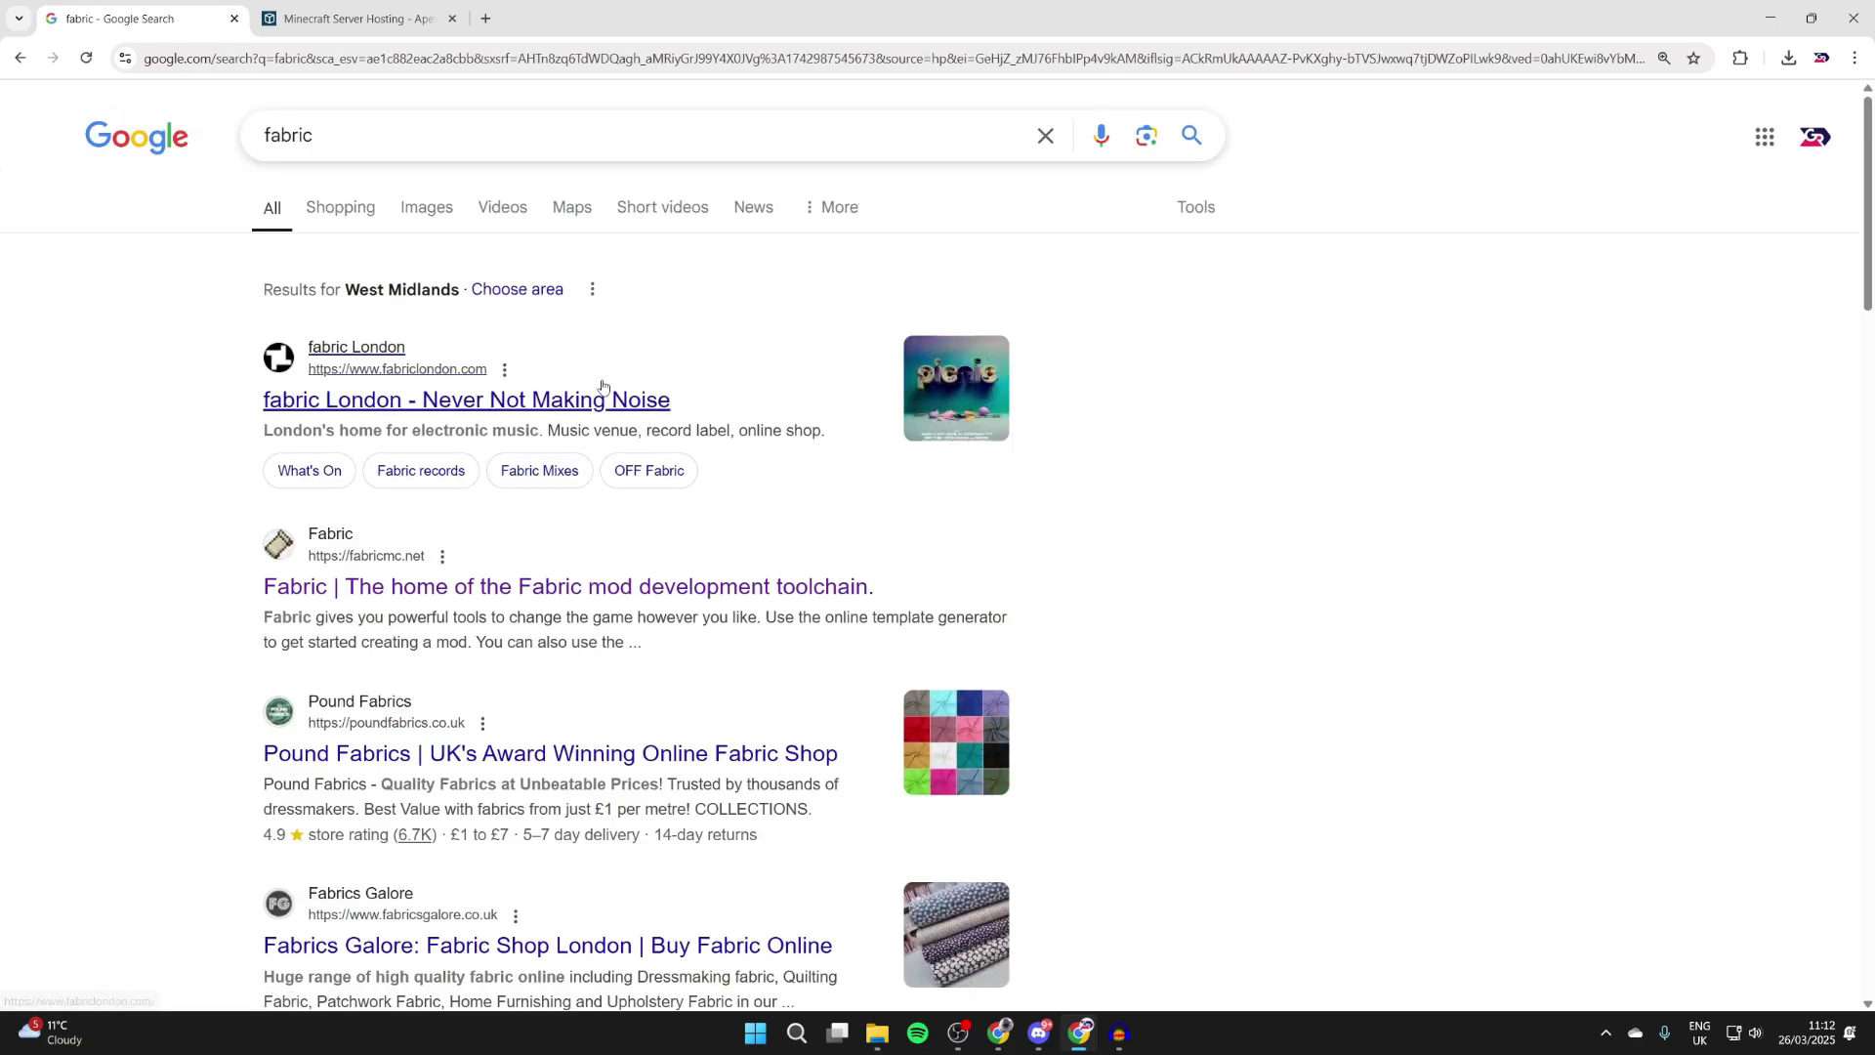
pyautogui.click(409, 600)
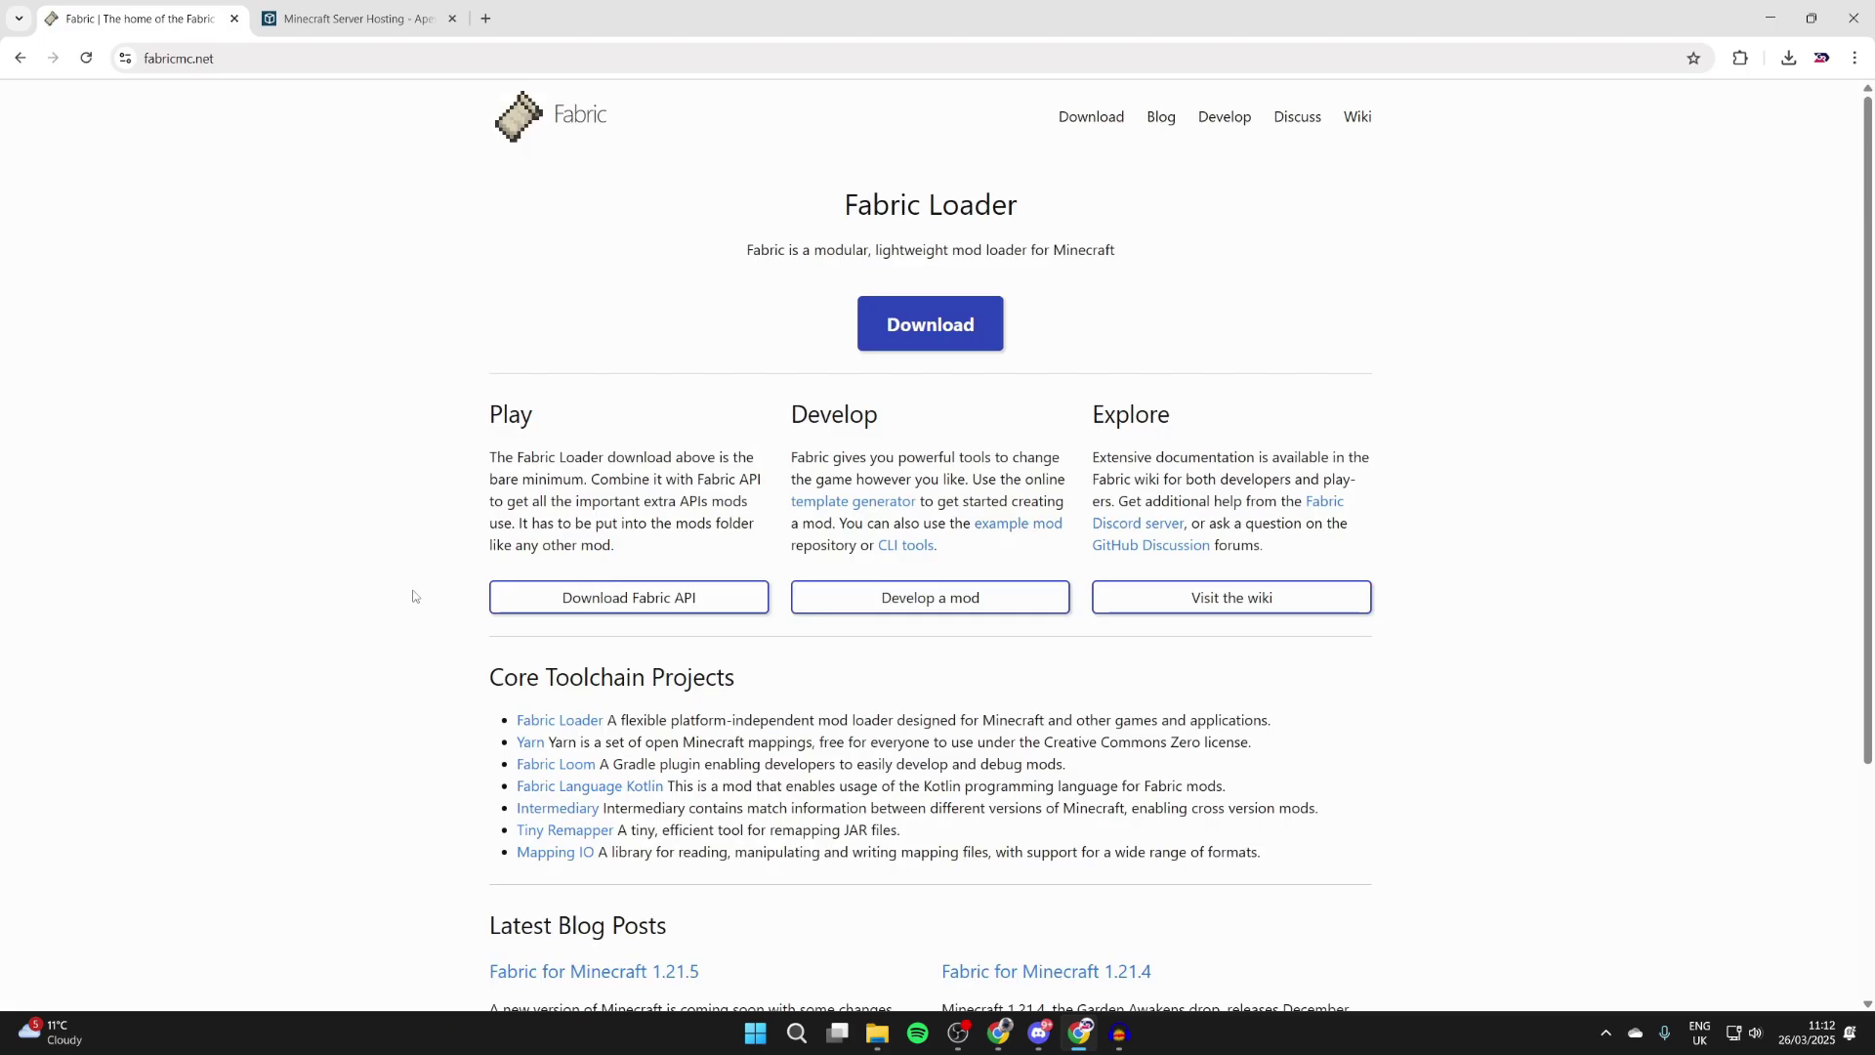
# Step: Download Fabric installer 1.0.1 for Windows and go to CurseForge's Fabric API page
pyautogui.click(897, 324)
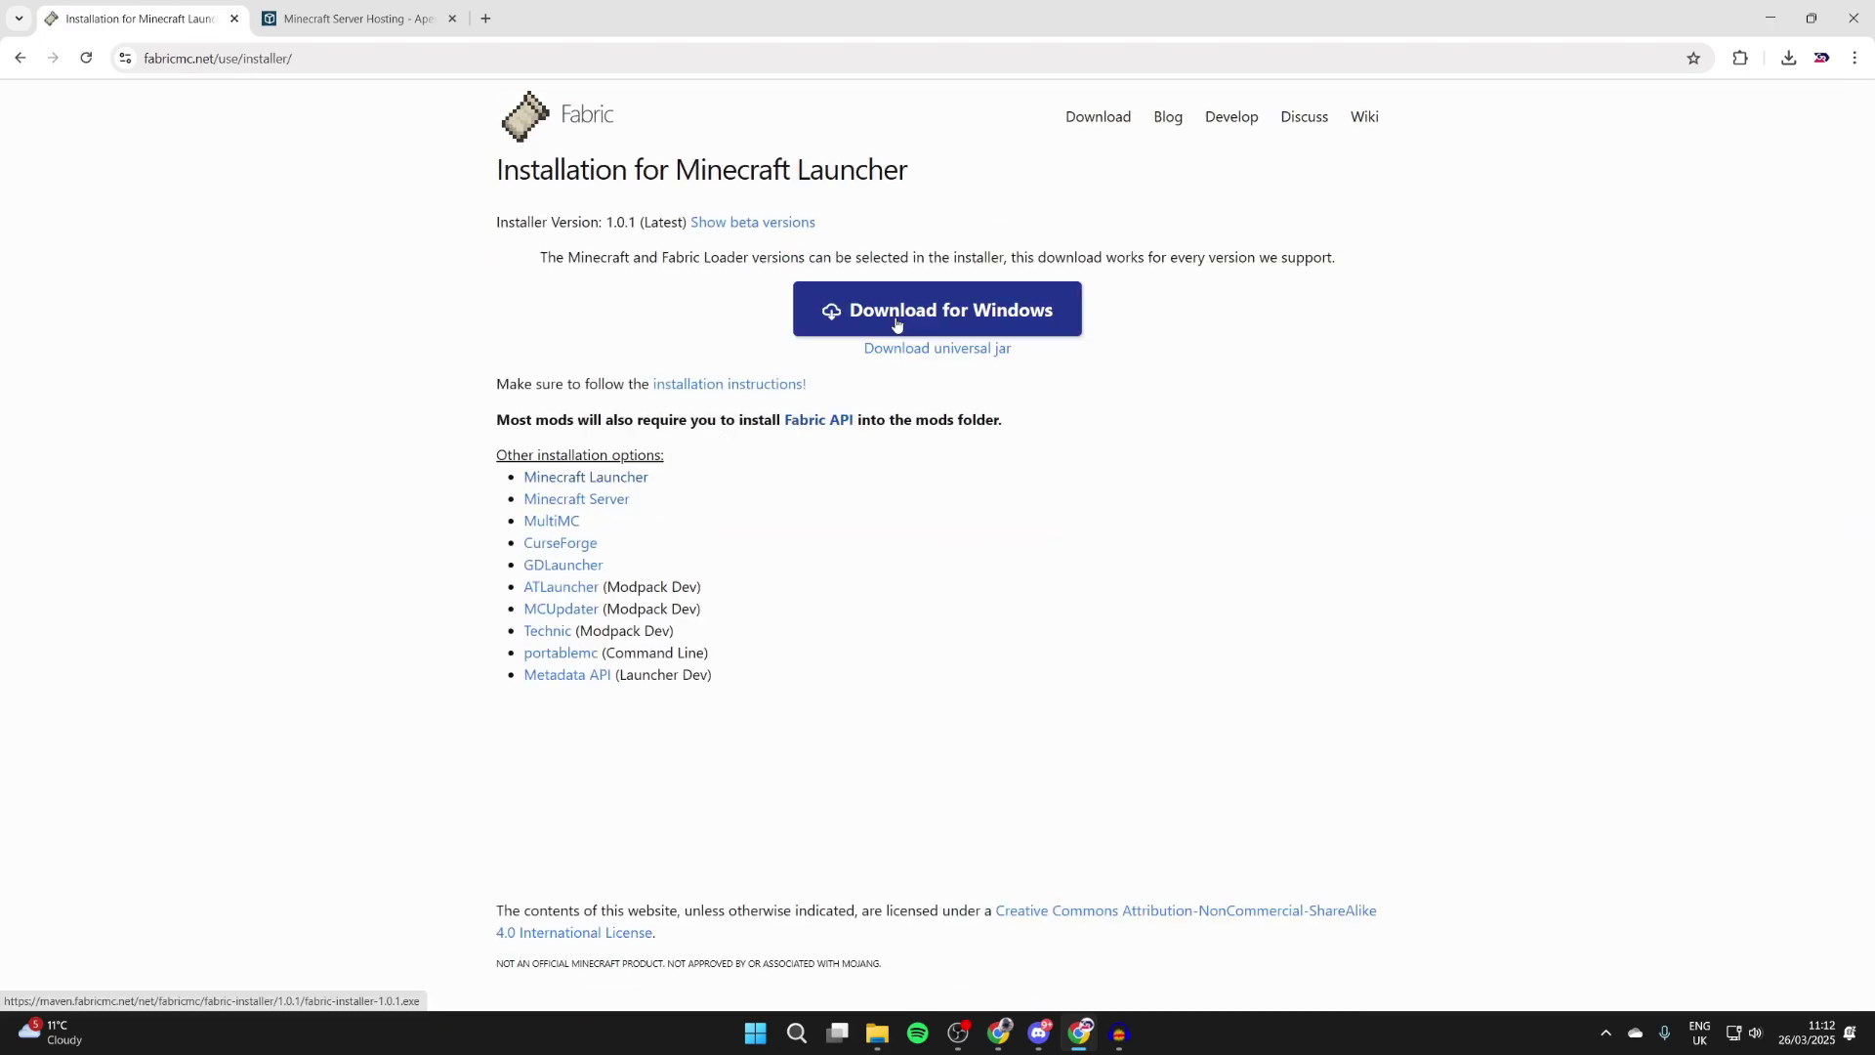
pyautogui.click(913, 309)
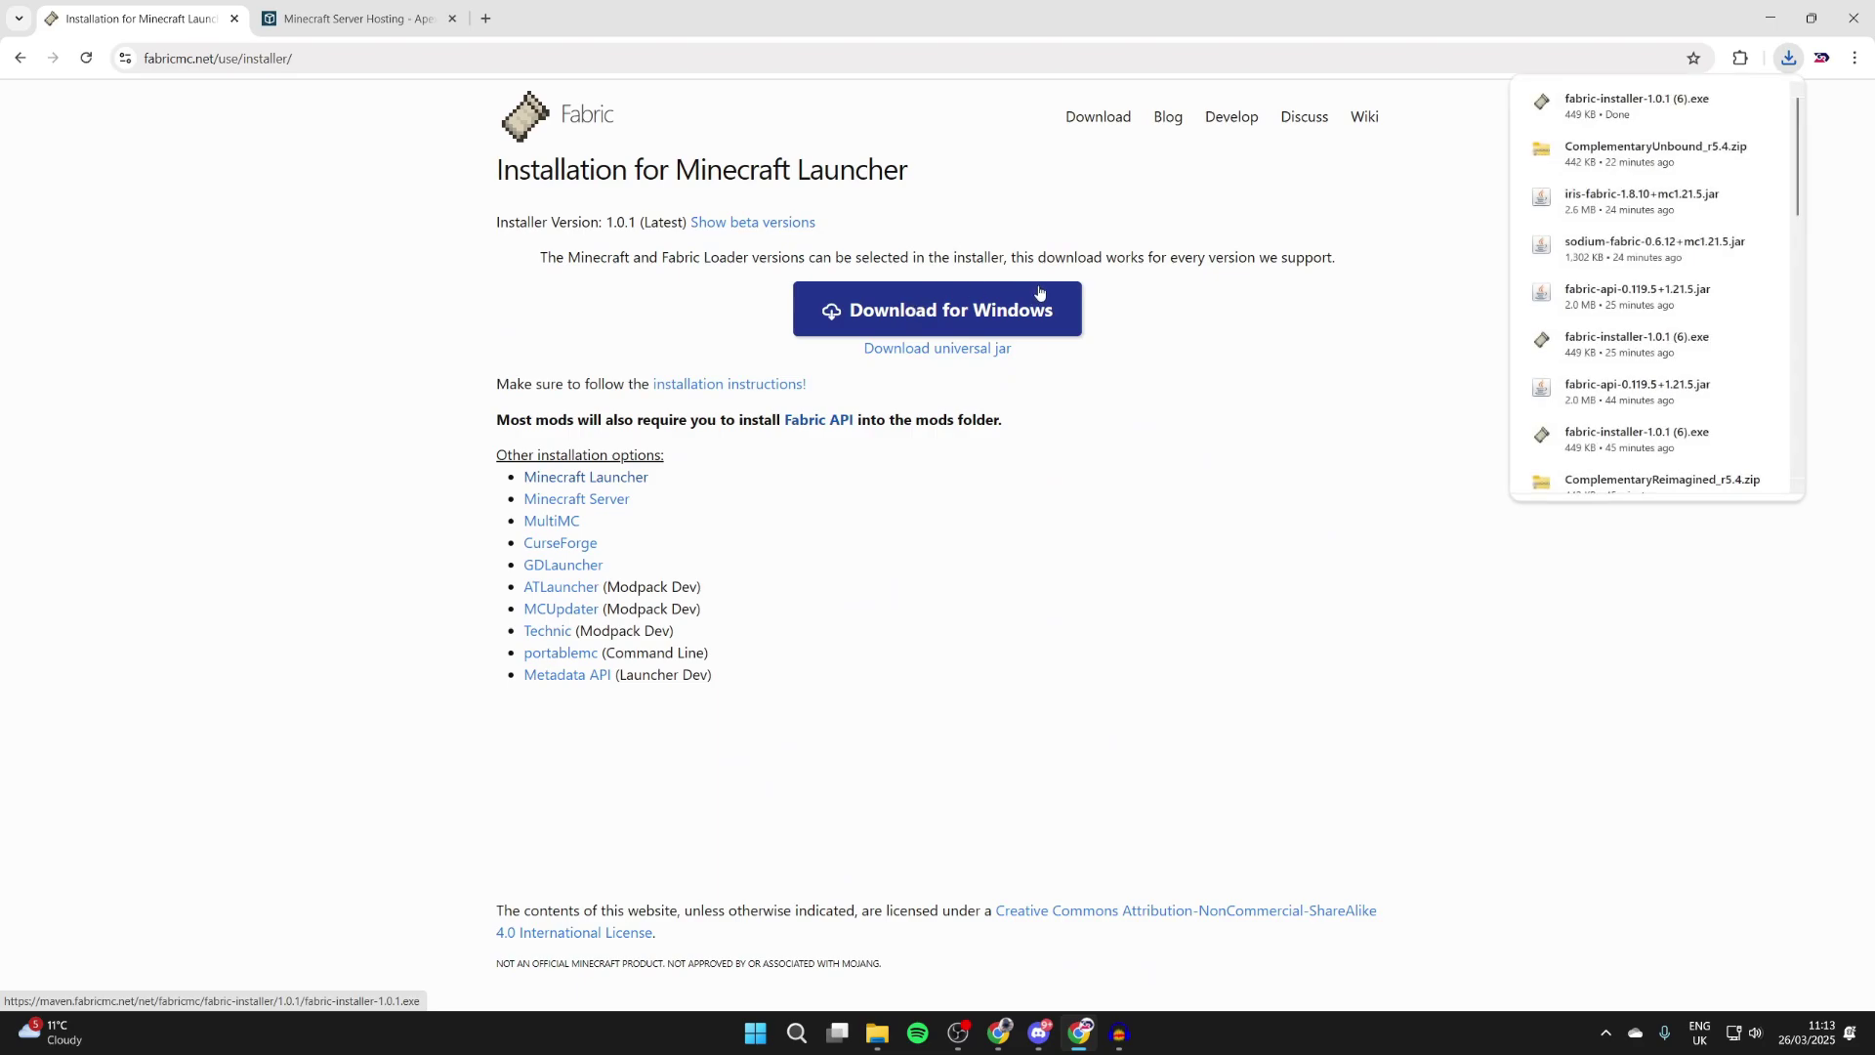
pyautogui.click(819, 422)
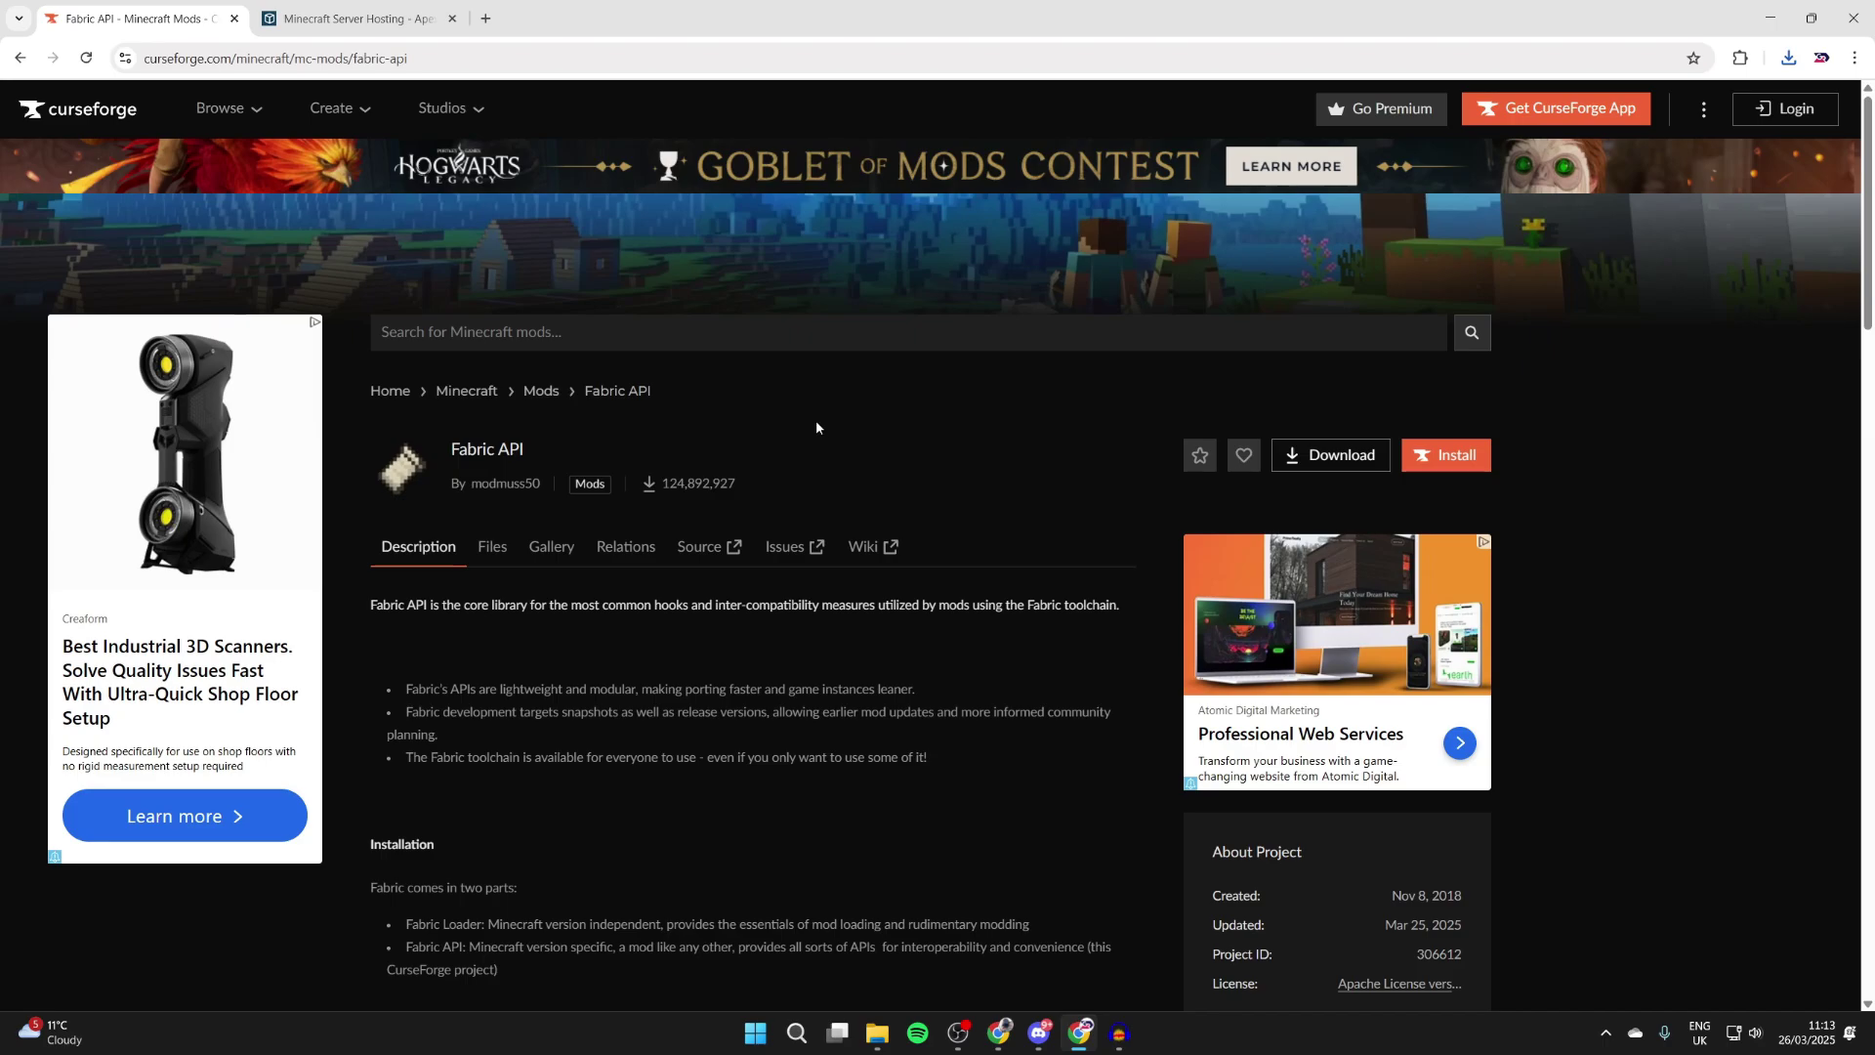
# Step: Download the Fabric API 0.119.5+1.21.5 file (2.0 MB) from its Files list
pyautogui.click(483, 549)
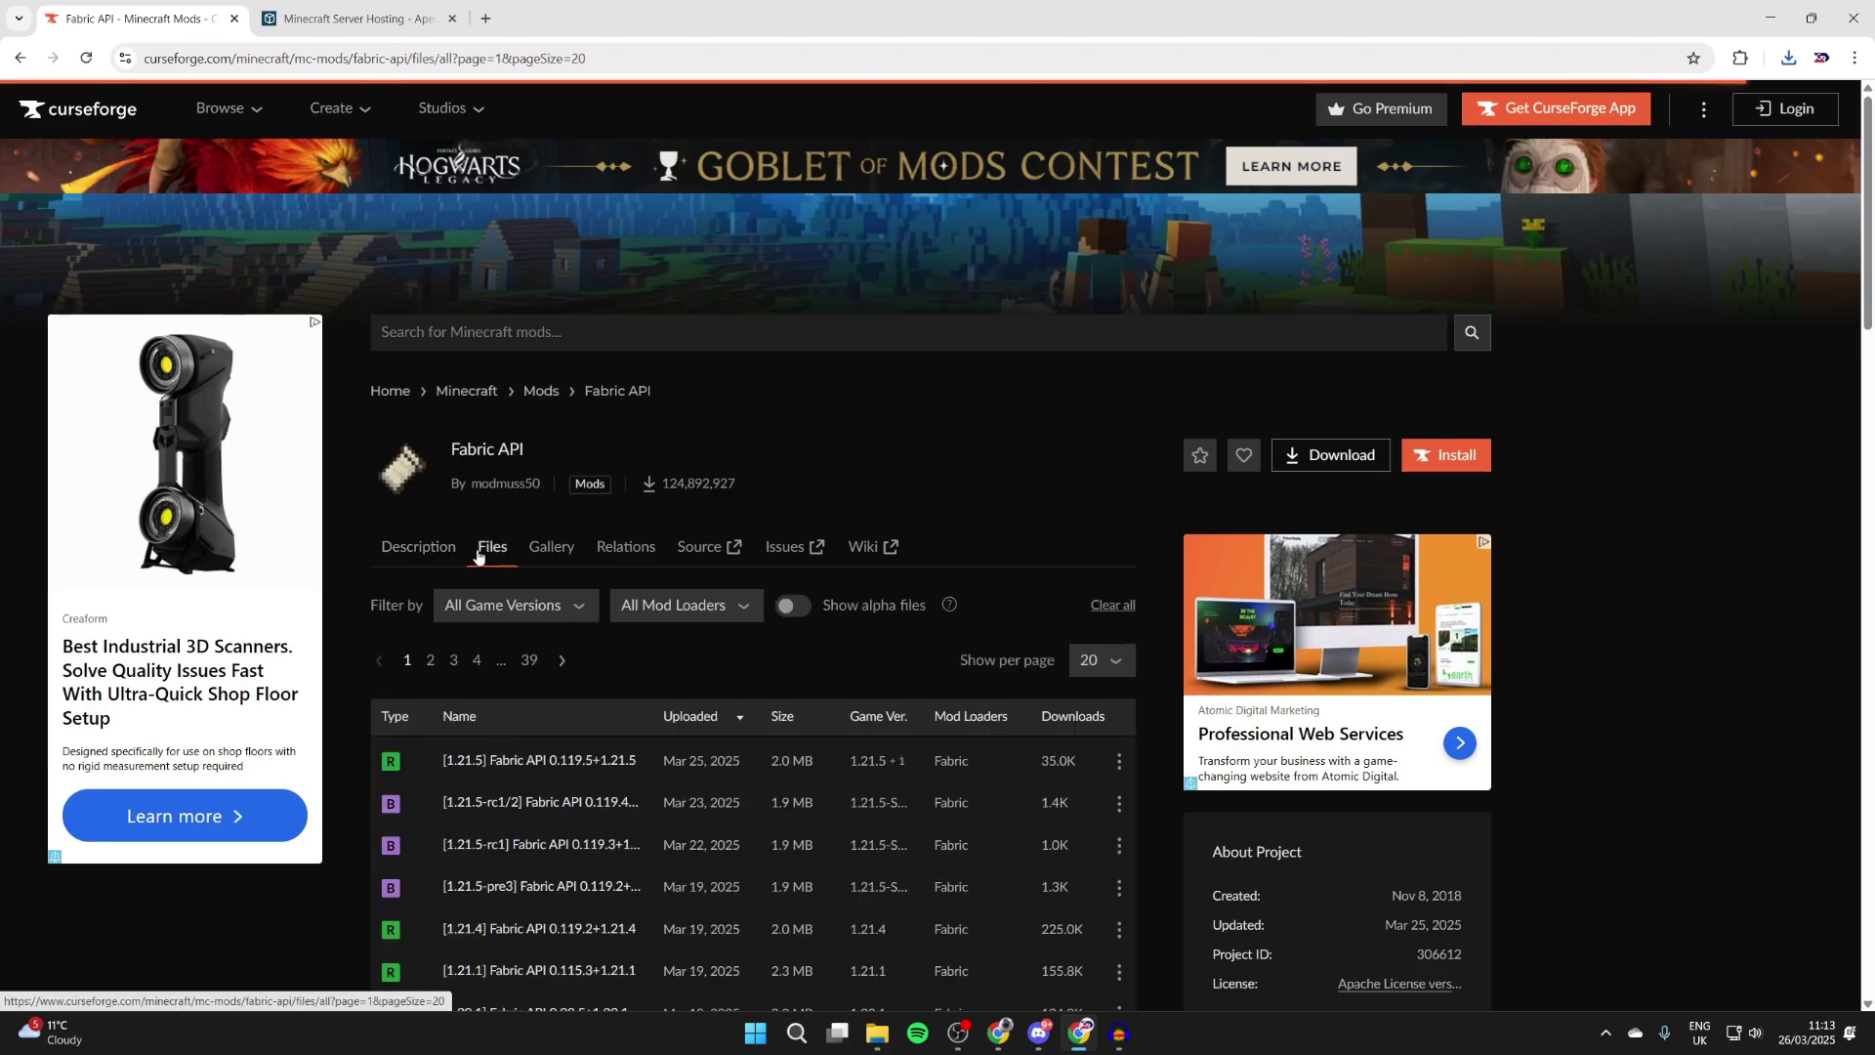
pyautogui.scroll(-1, 586, 566)
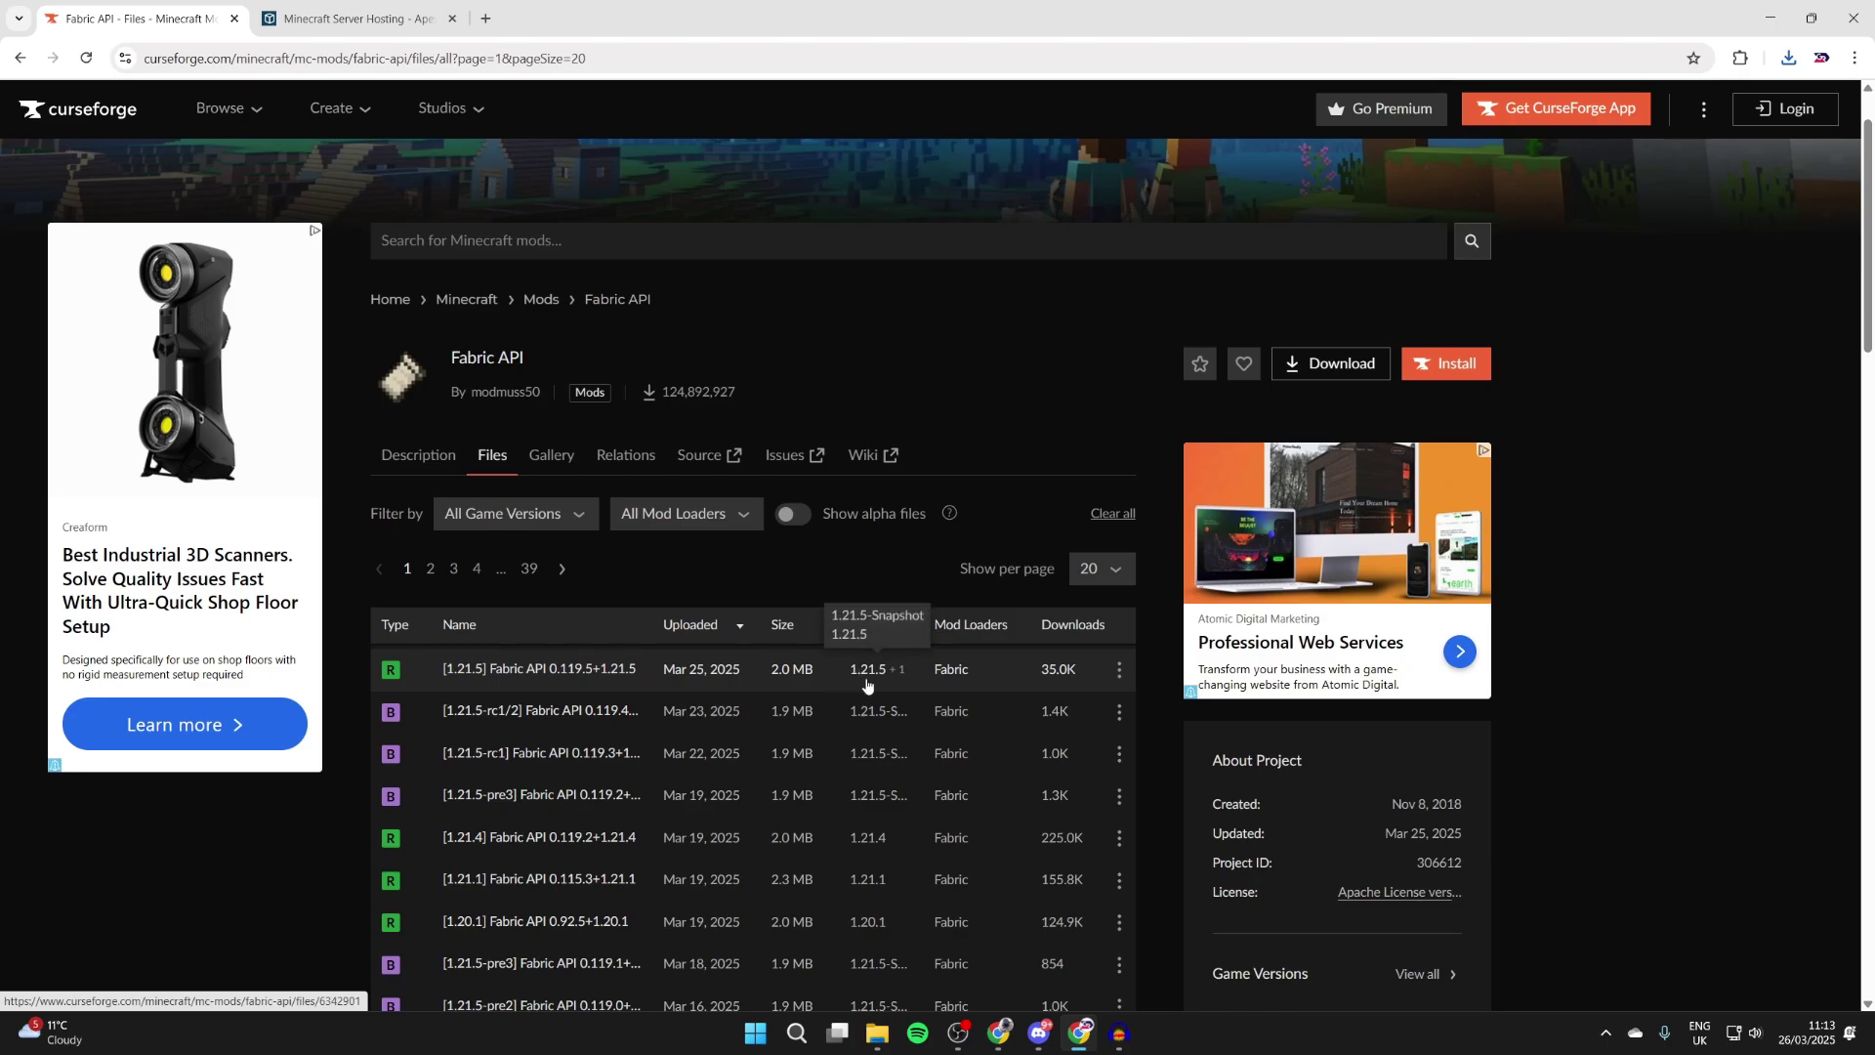
pyautogui.click(1119, 669)
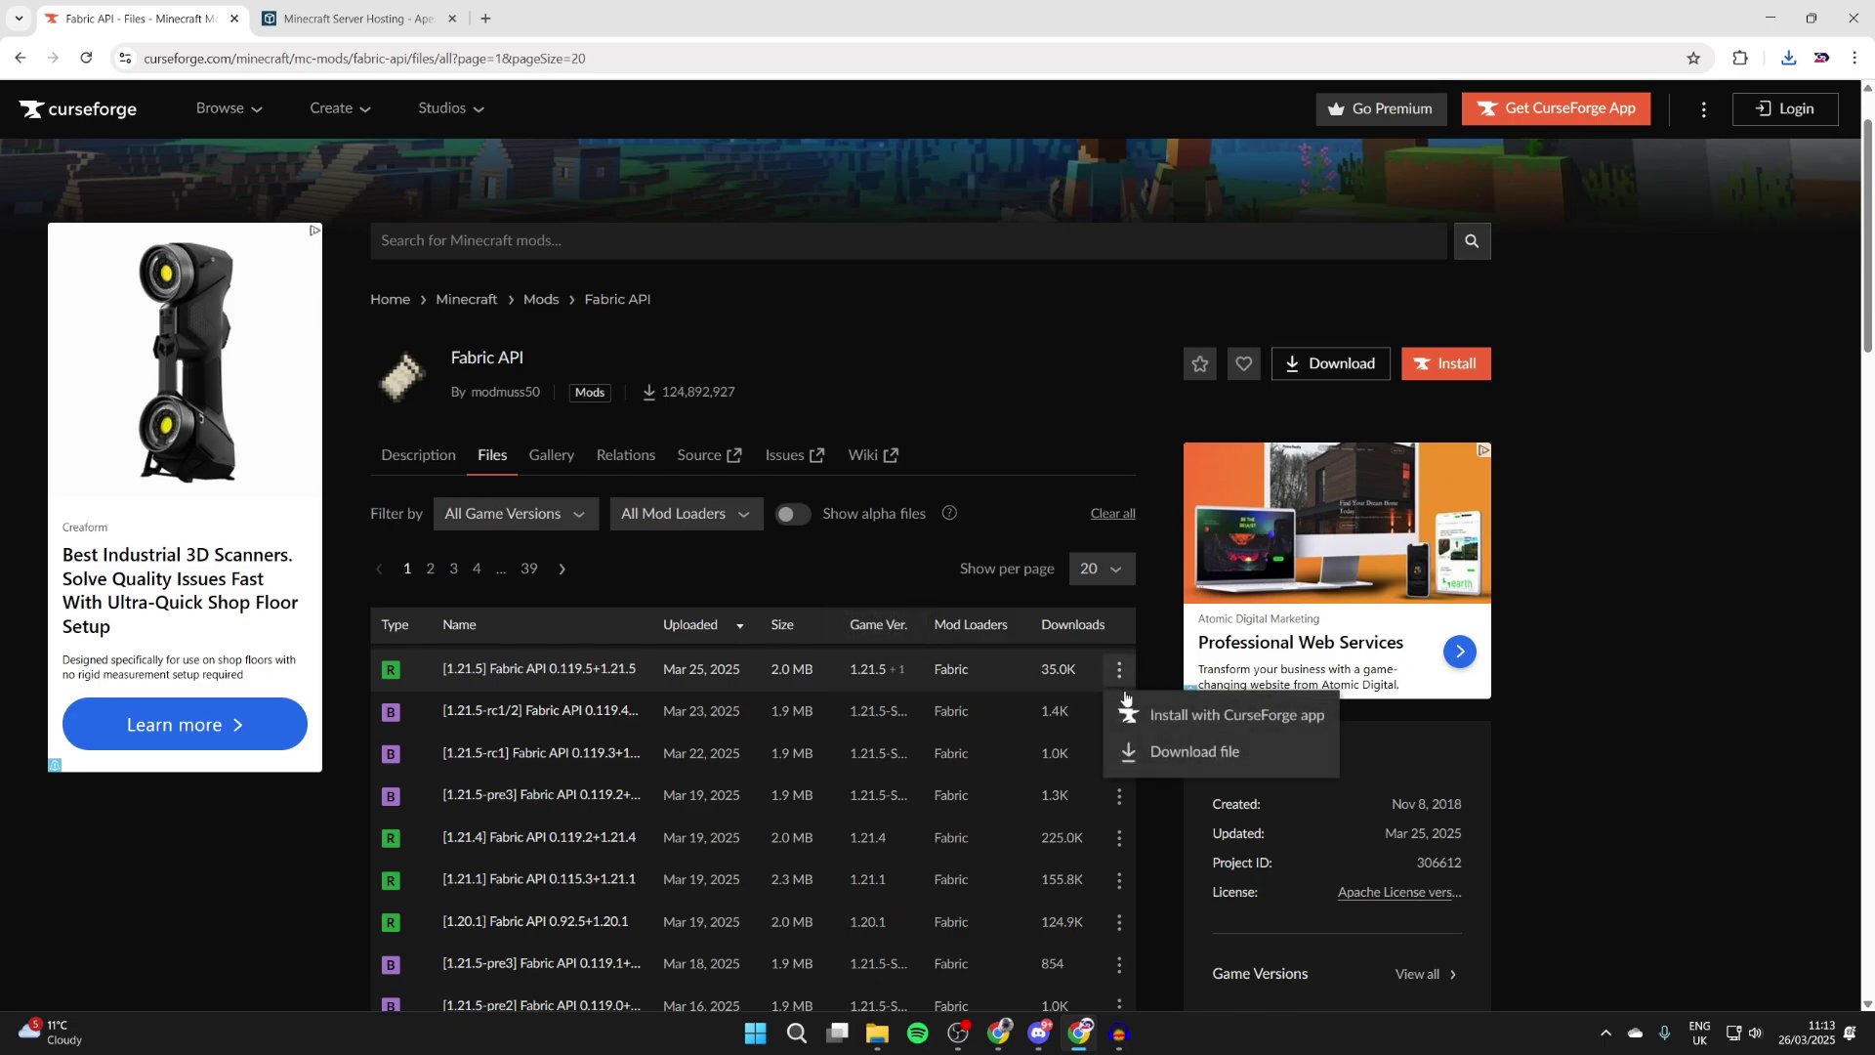
pyautogui.click(1152, 748)
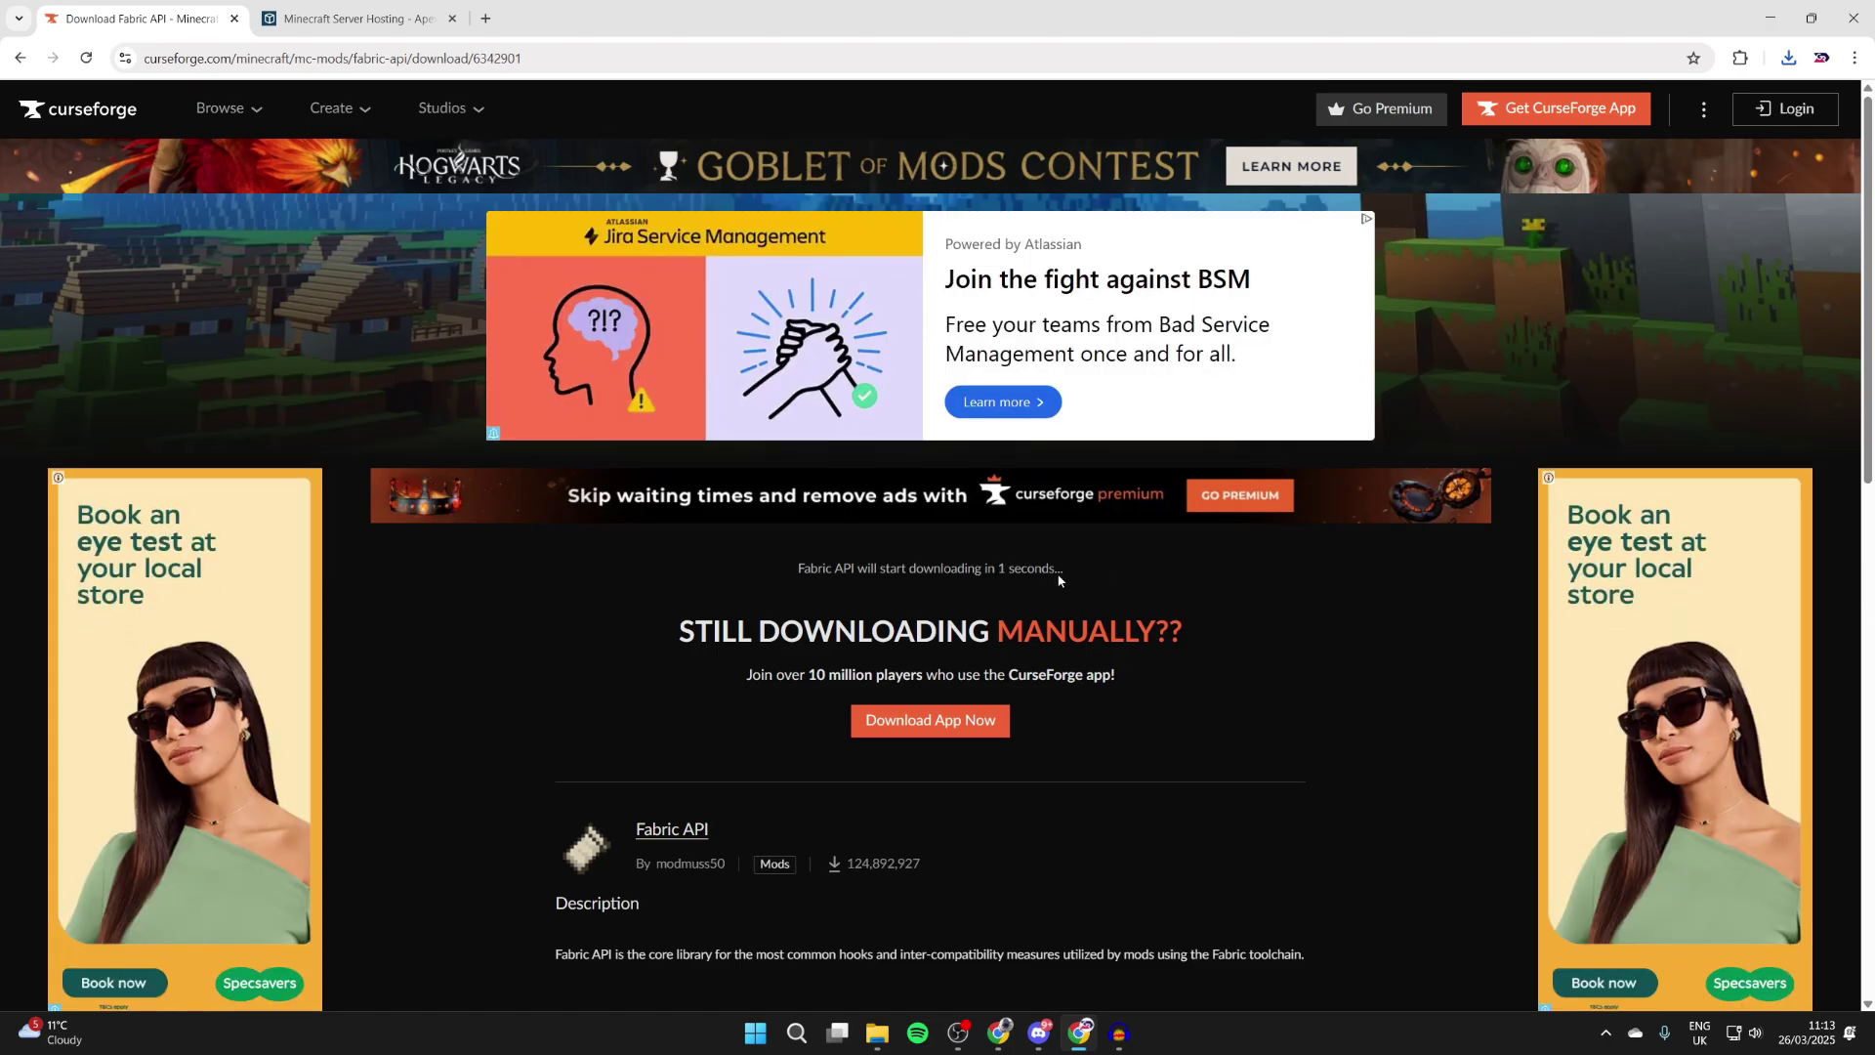
pyautogui.click(17, 57)
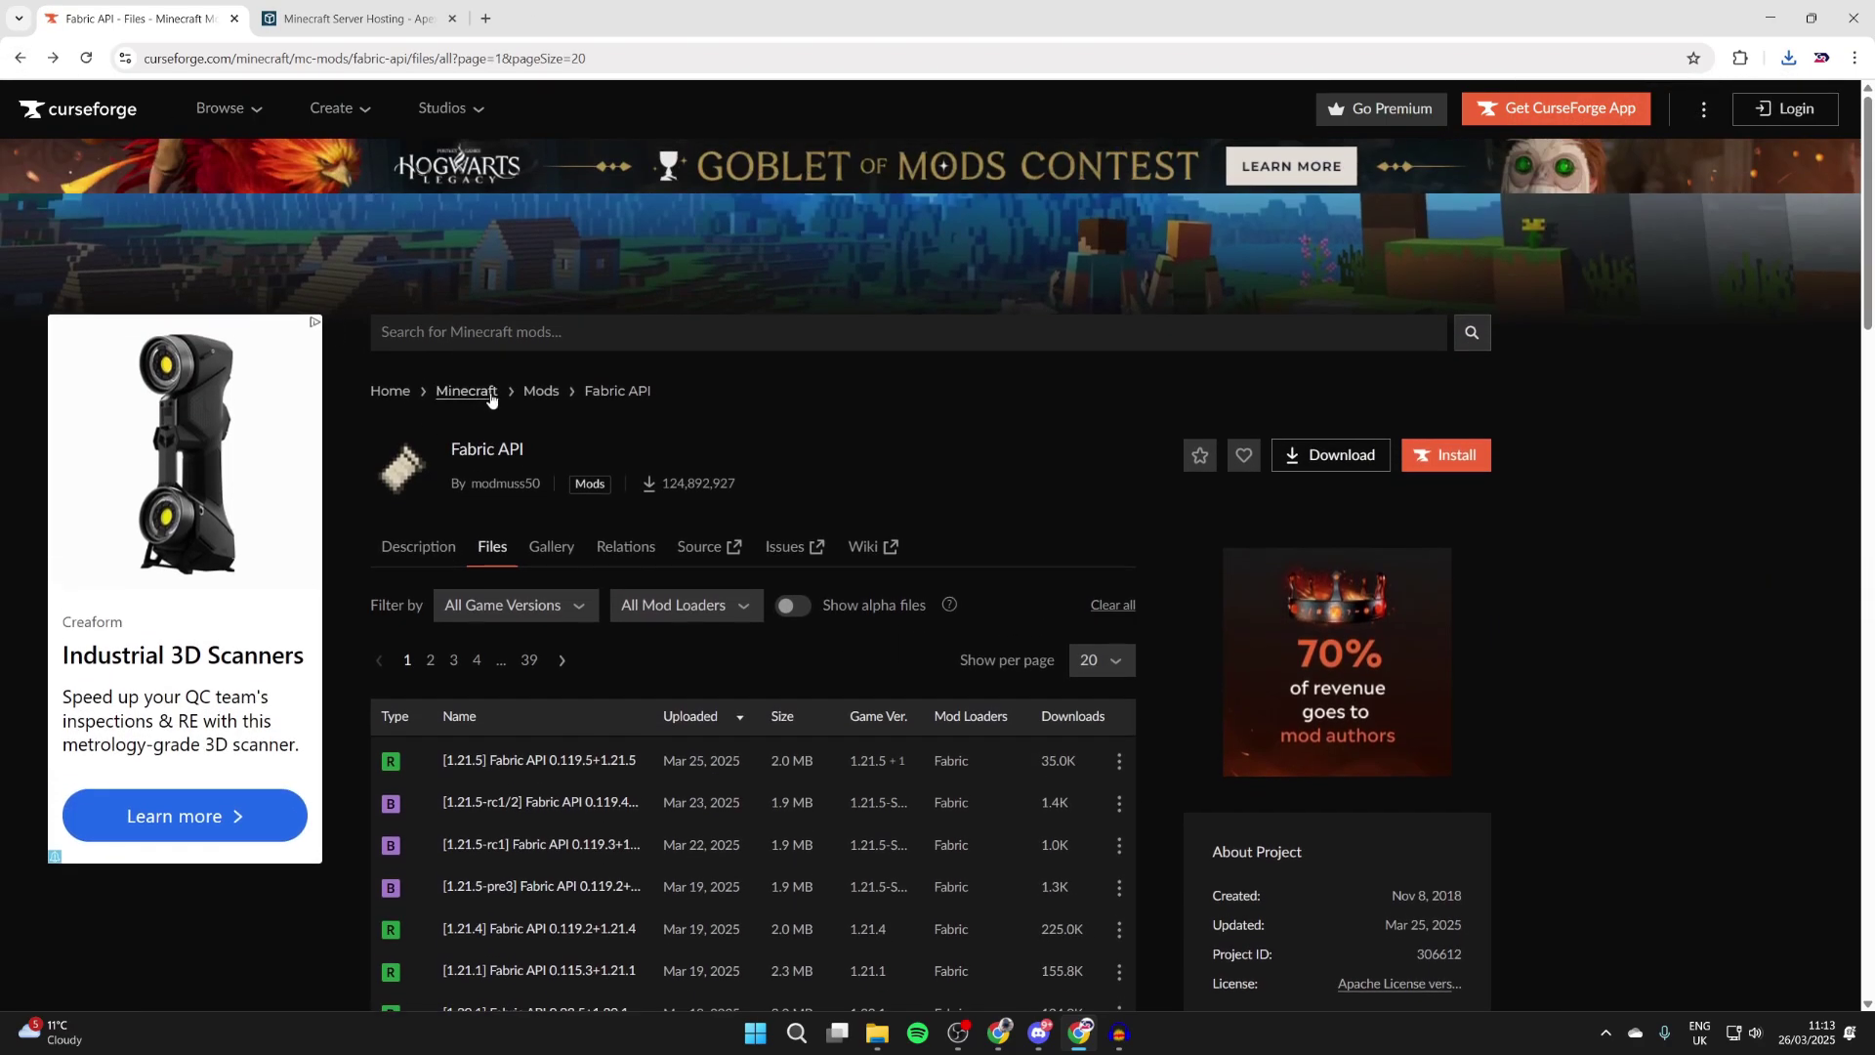
# Step: Filter the Minecraft mods list to game version 1.21.5 and the Fabric mod loader
pyautogui.click(541, 391)
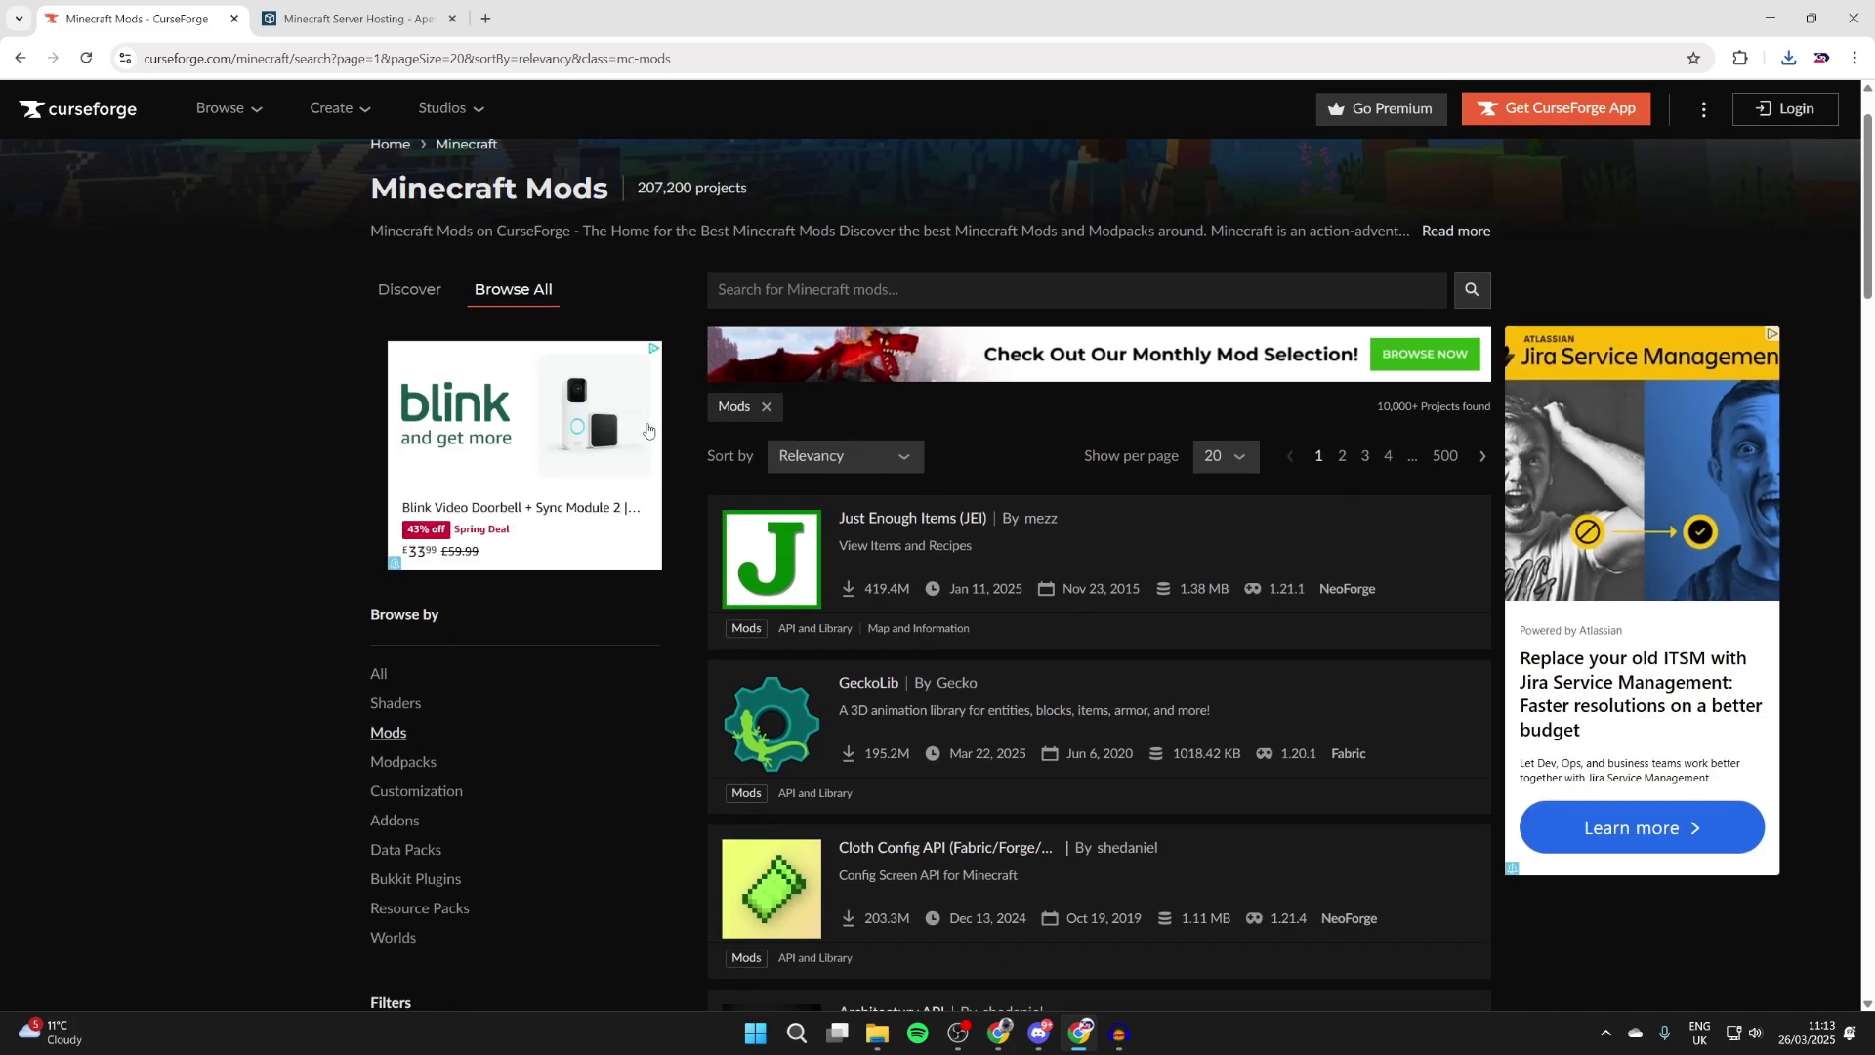
pyautogui.scroll(-7, 645, 430)
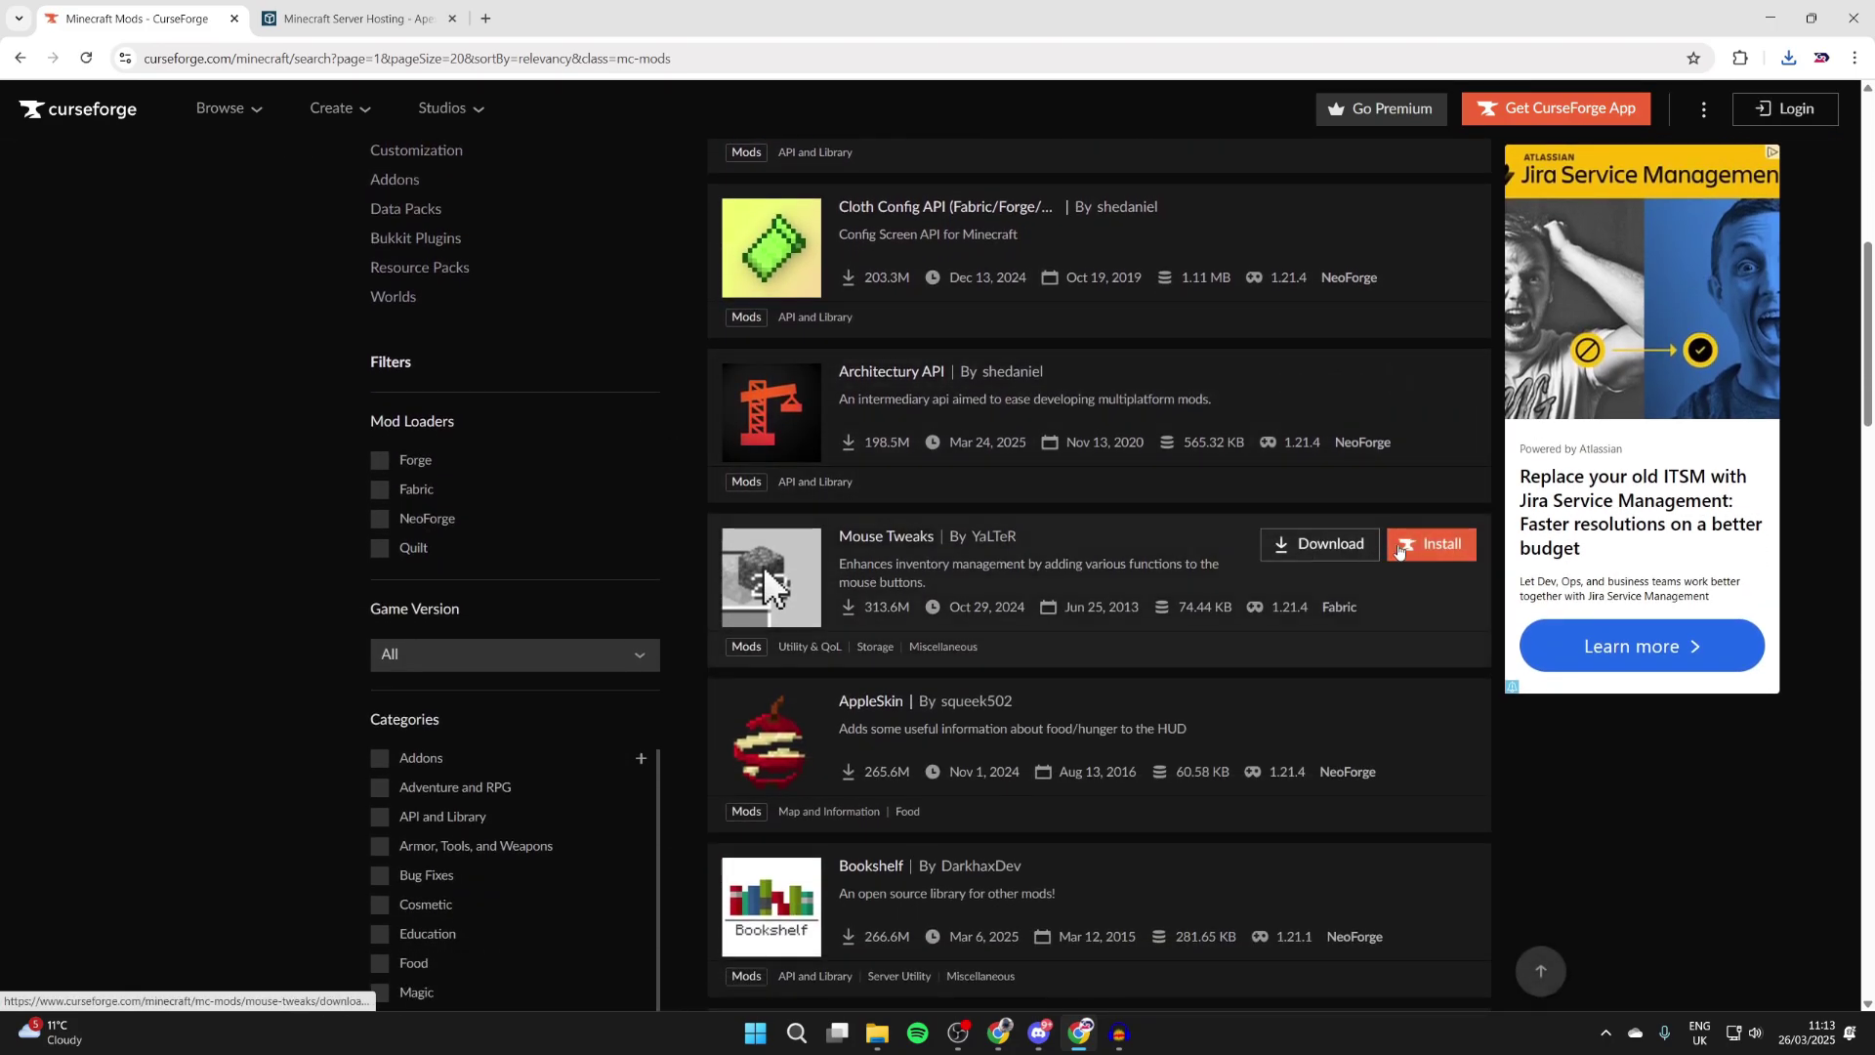
pyautogui.scroll(-1, 711, 515)
pyautogui.click(505, 573)
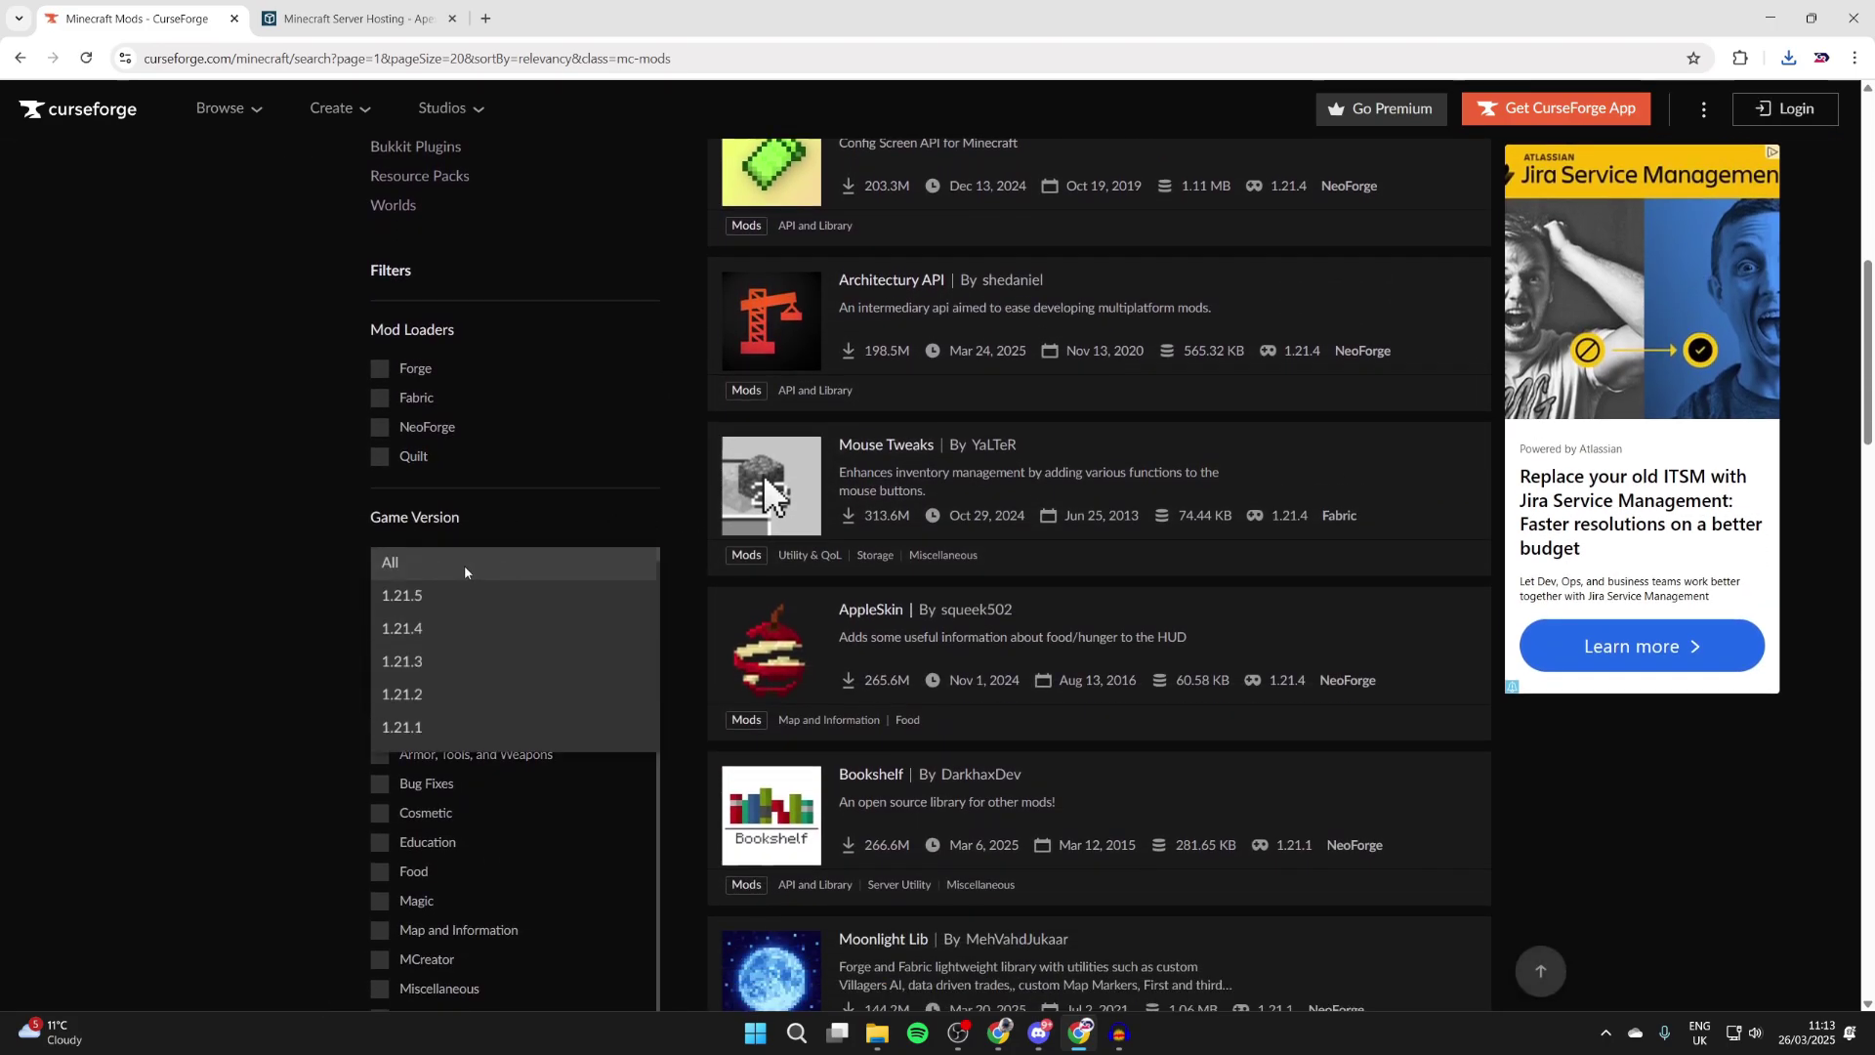
pyautogui.click(431, 597)
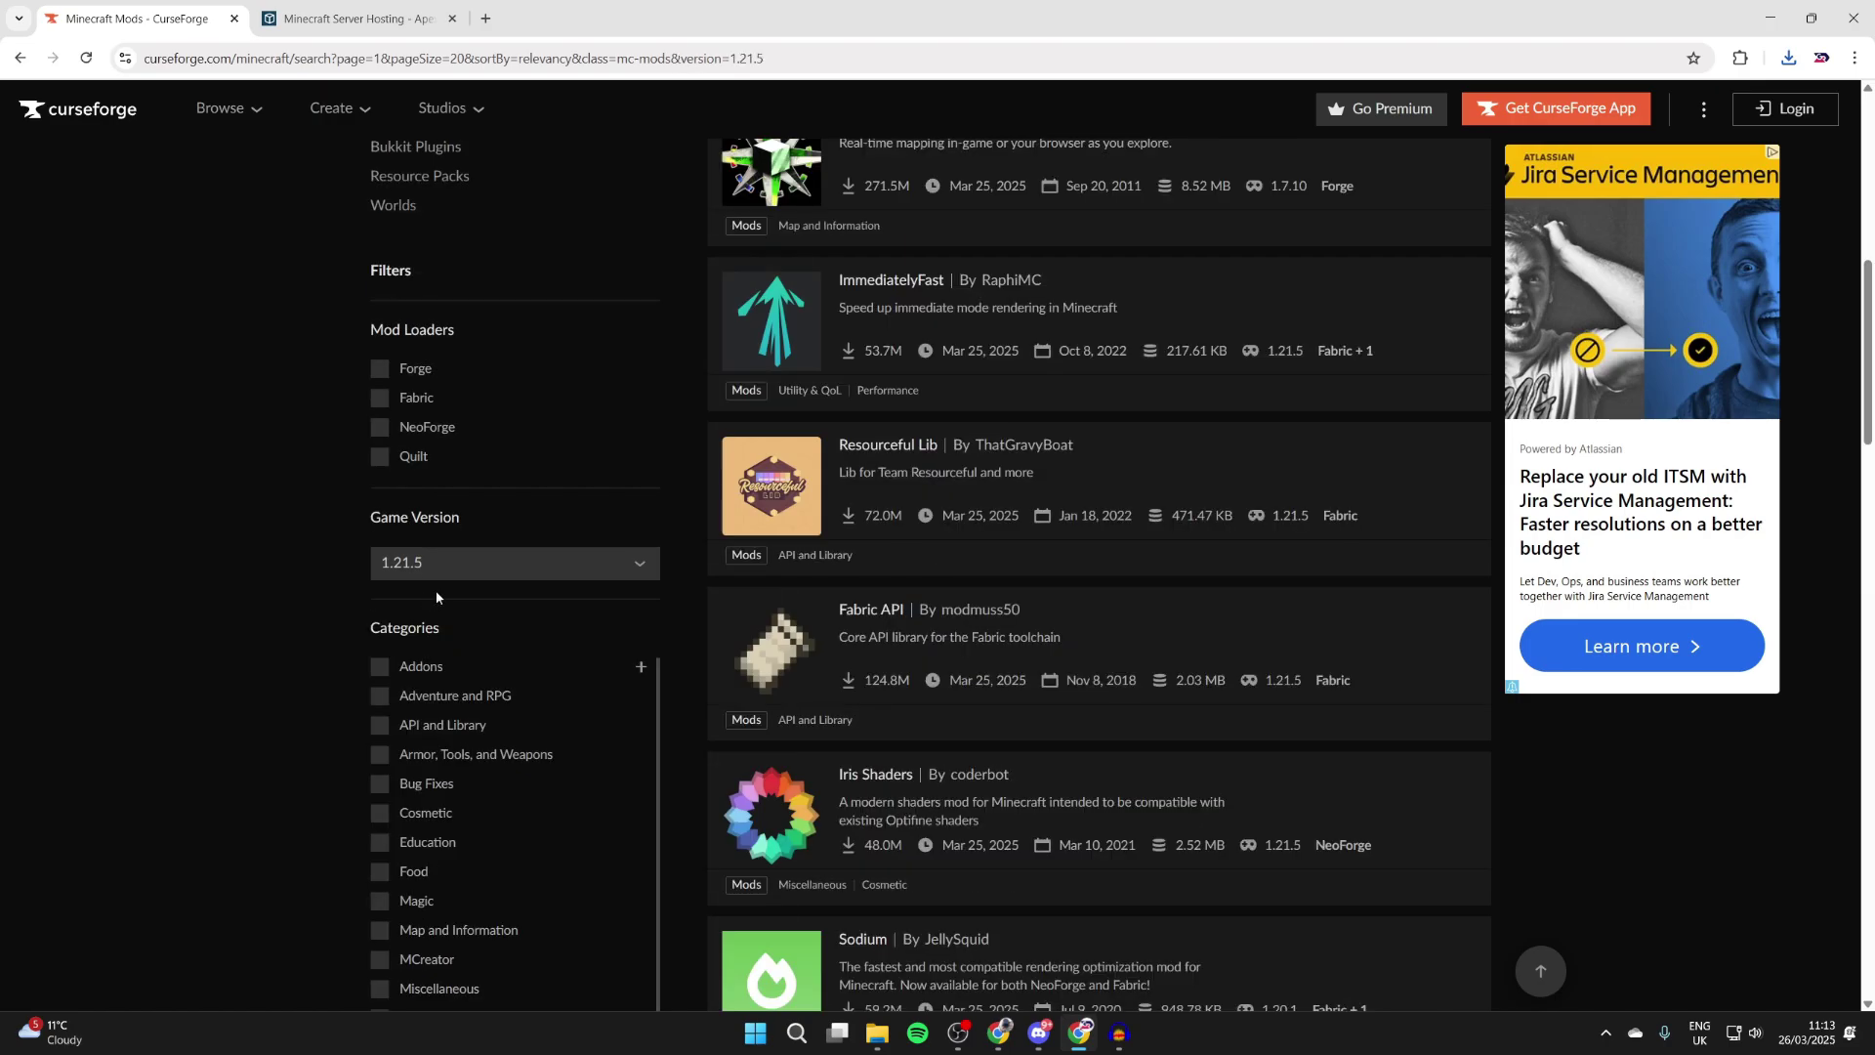
pyautogui.scroll(6, 437, 595)
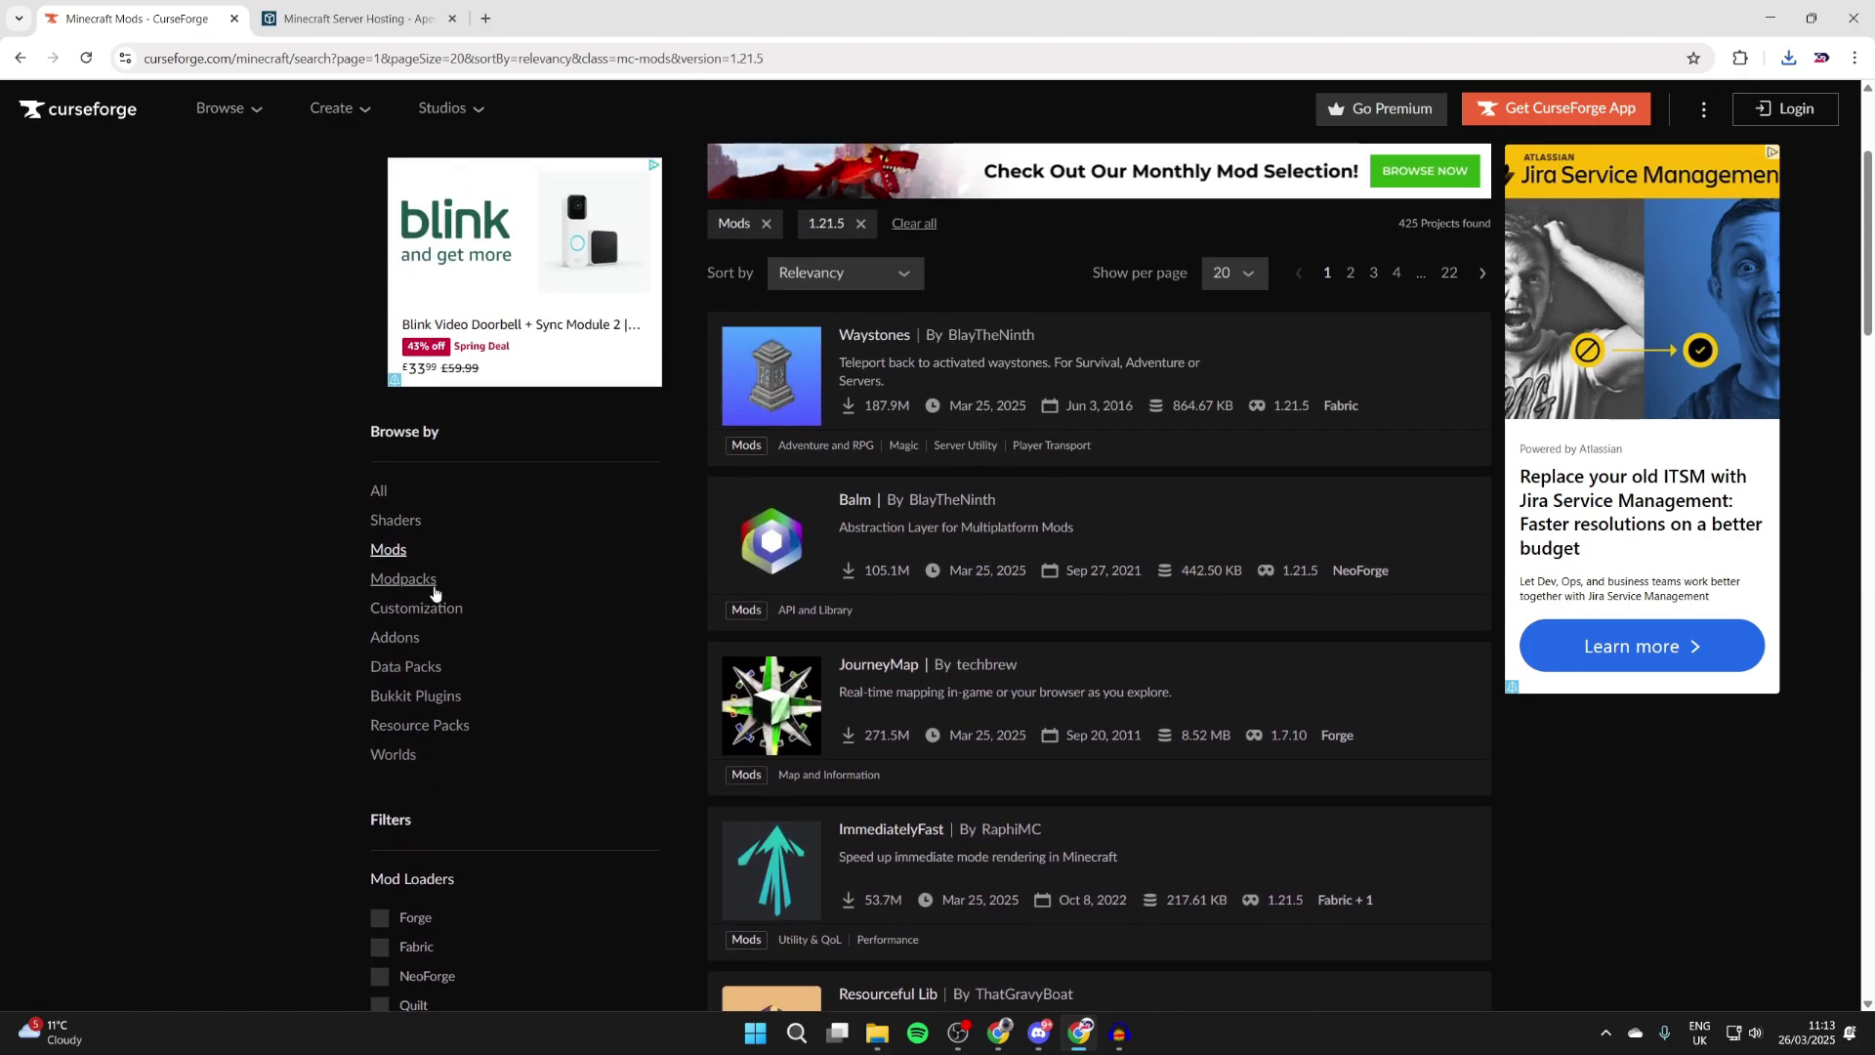
pyautogui.scroll(-6, 433, 593)
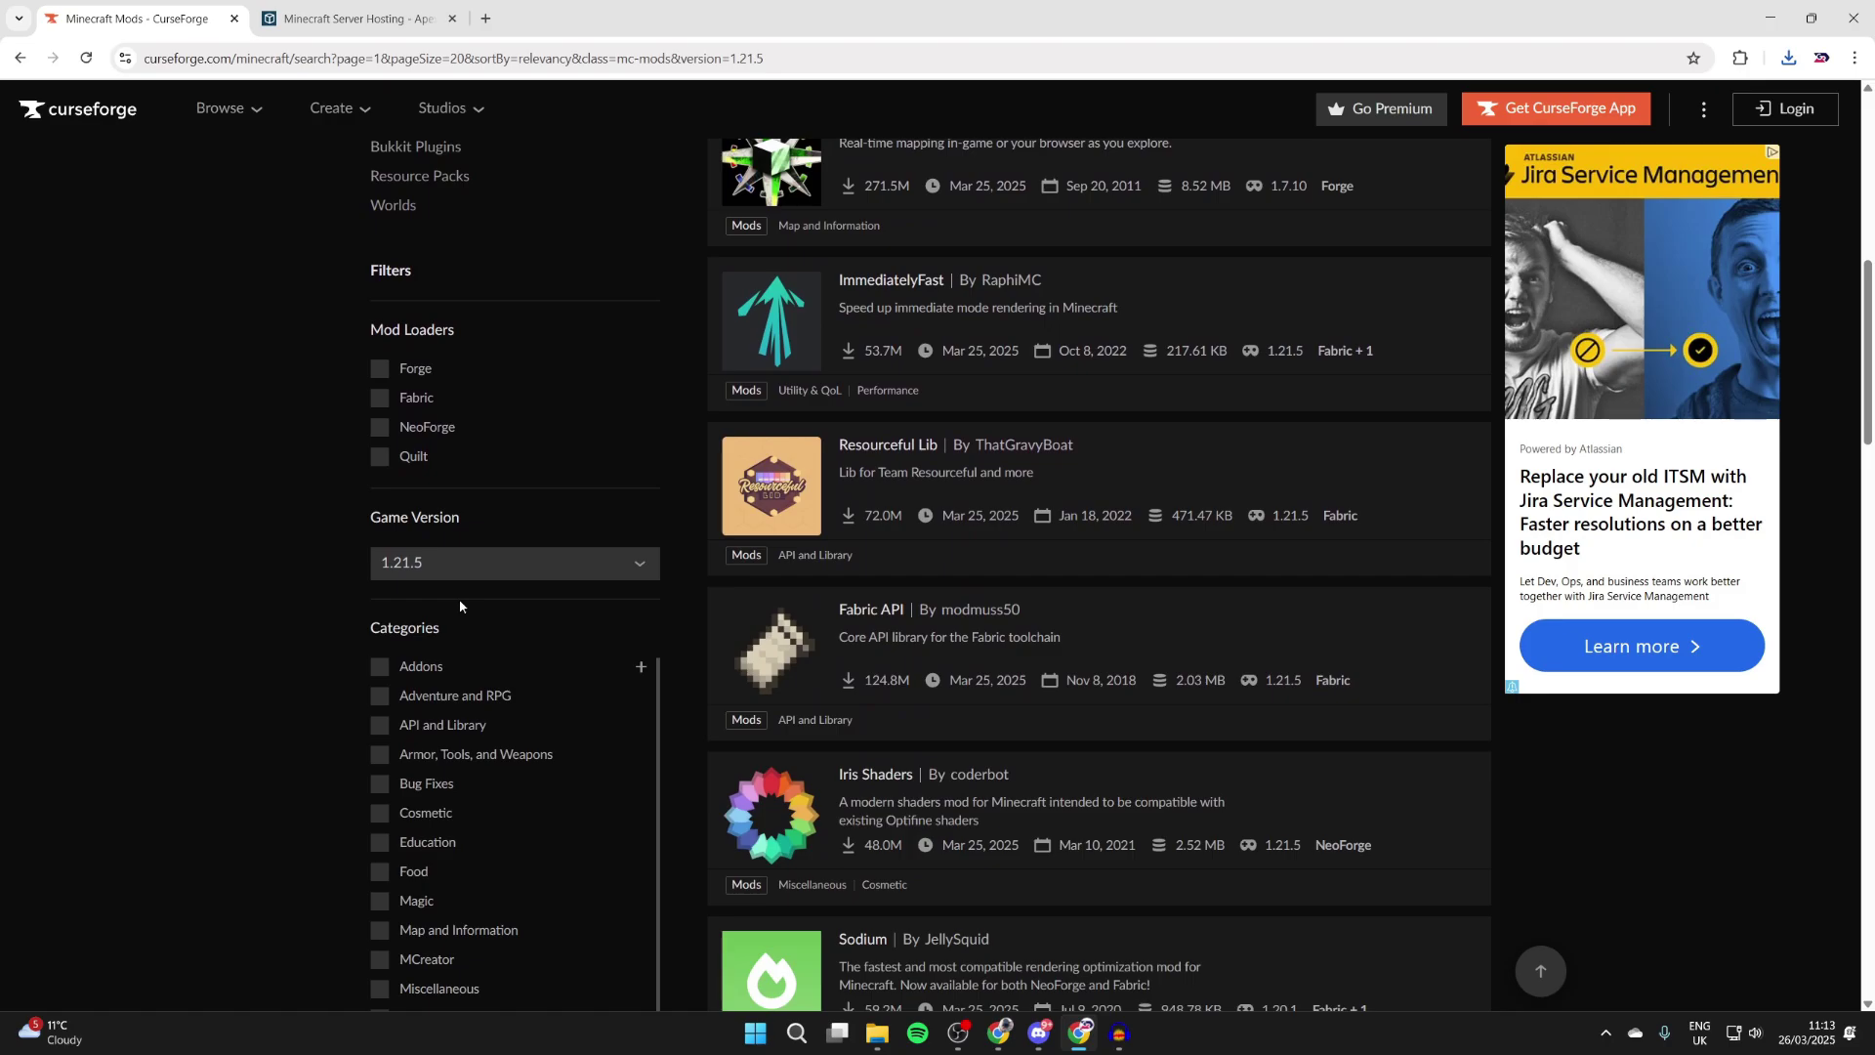
pyautogui.click(380, 399)
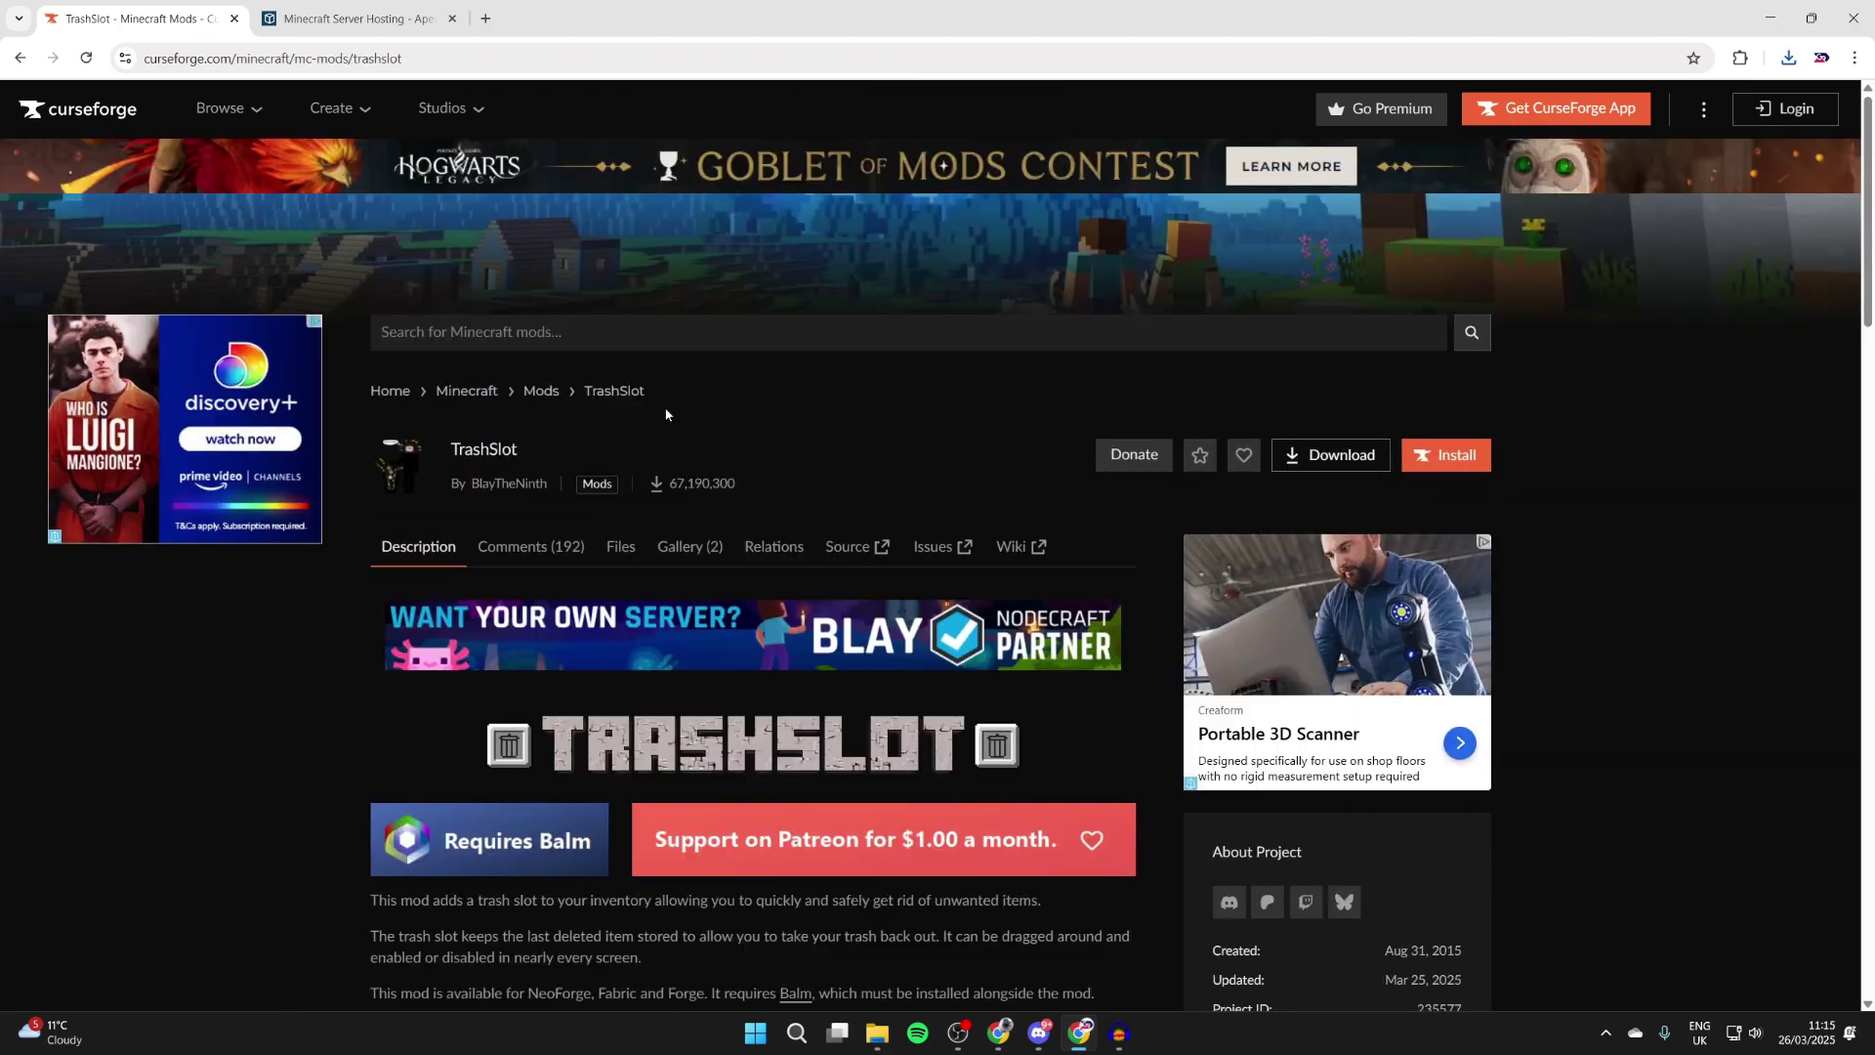
# Step: Download the 1.21.5 TrashSlot file from the TrashSlot Files list
pyautogui.scroll(-1, 665, 414)
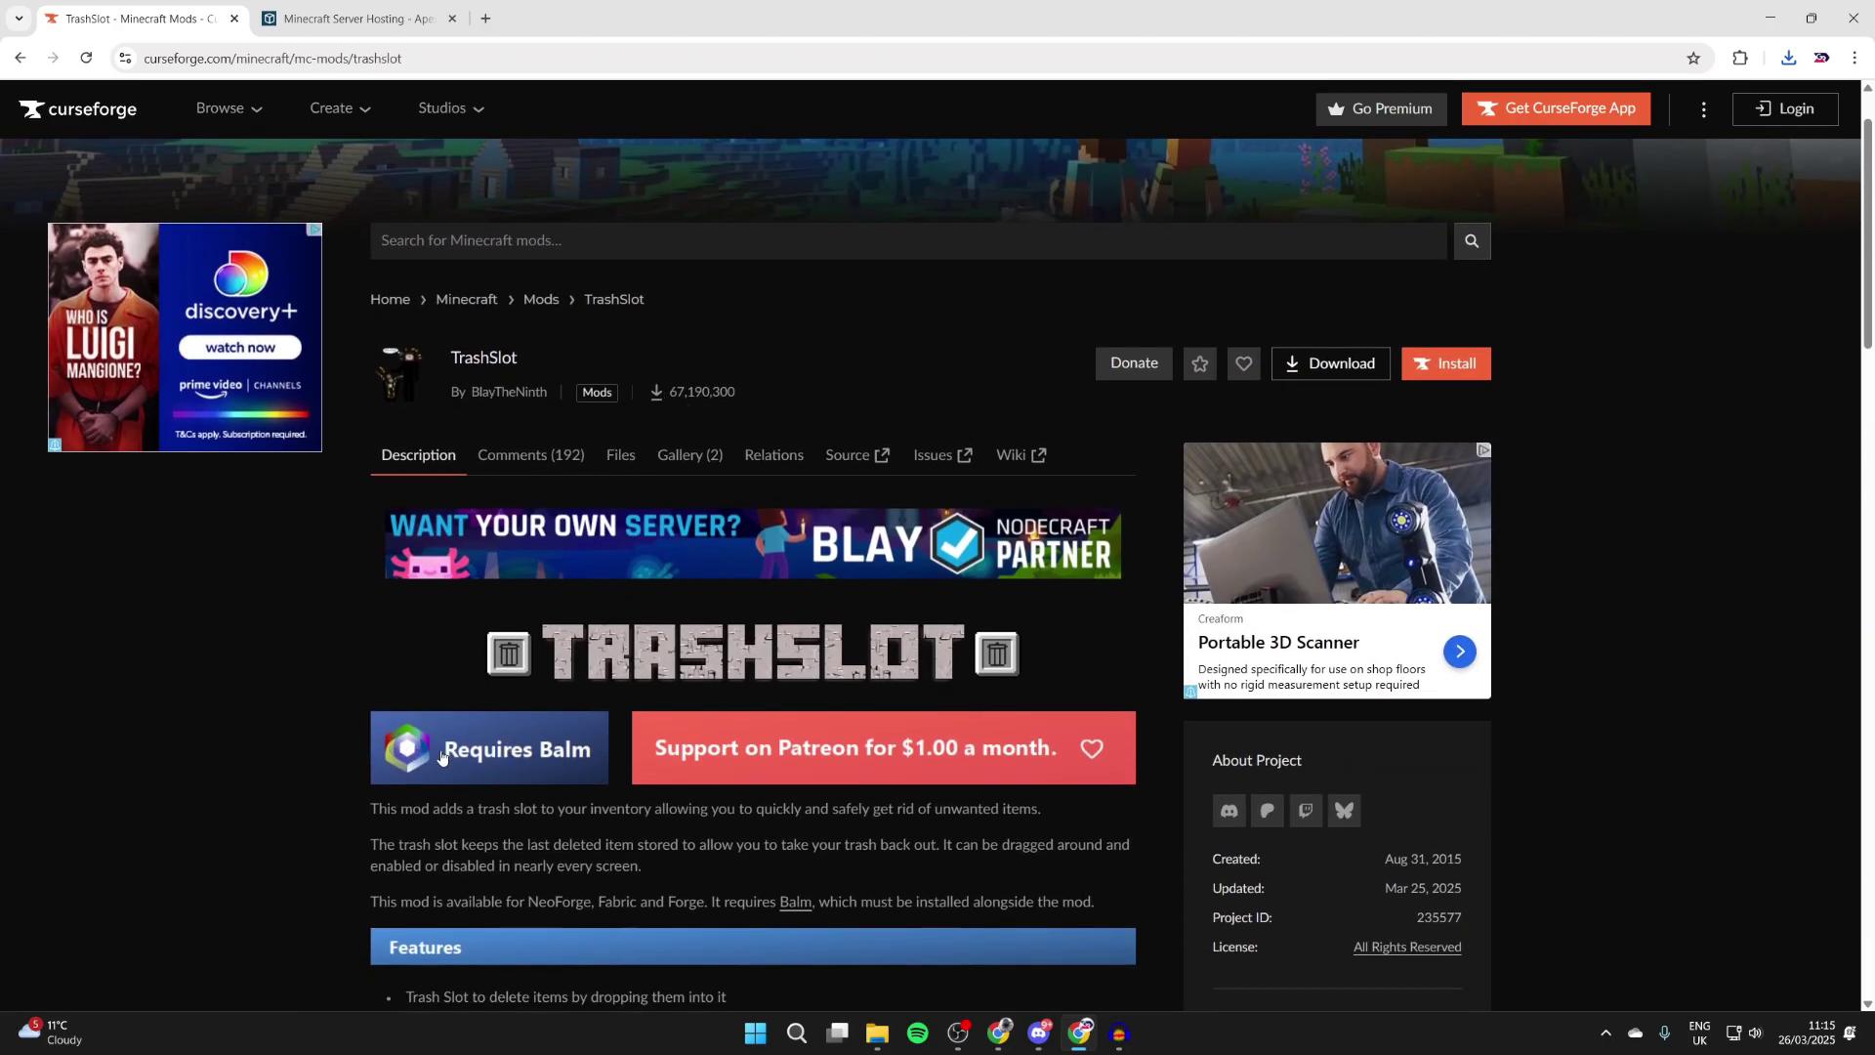
pyautogui.scroll(1, 451, 759)
pyautogui.click(617, 549)
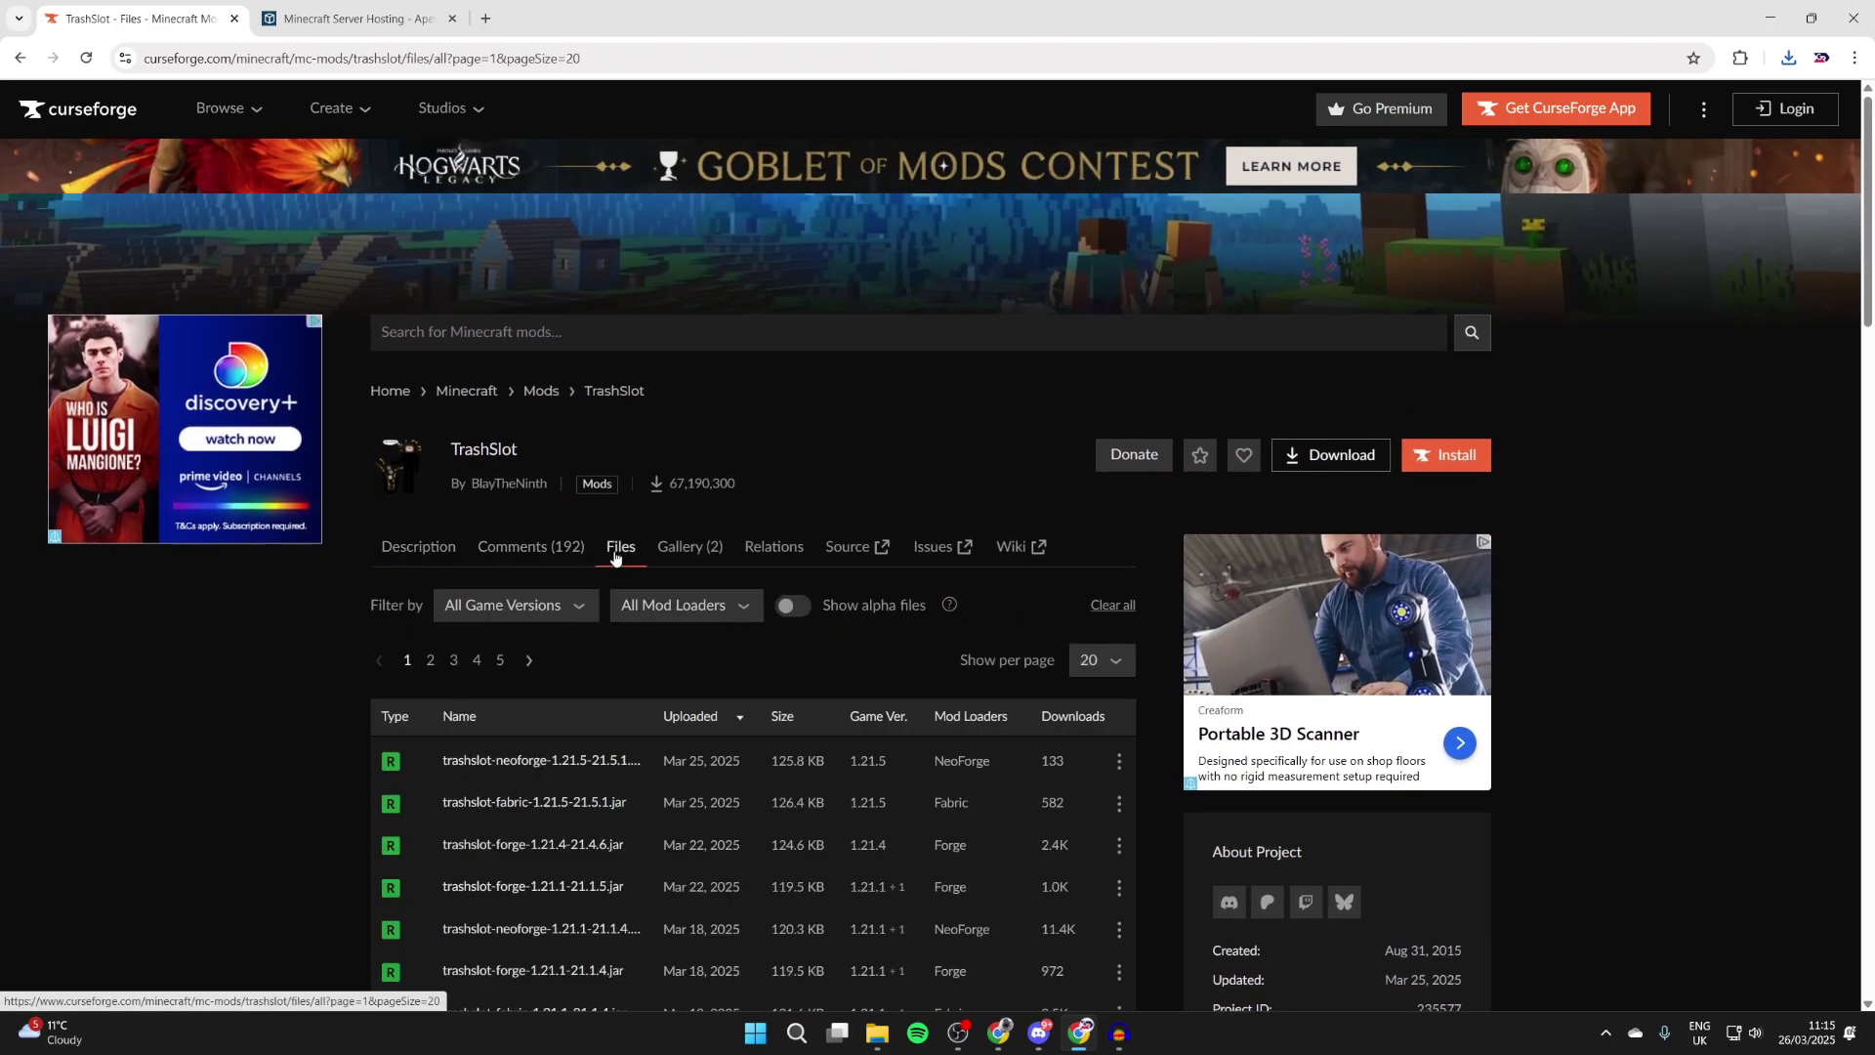
pyautogui.scroll(-1, 615, 557)
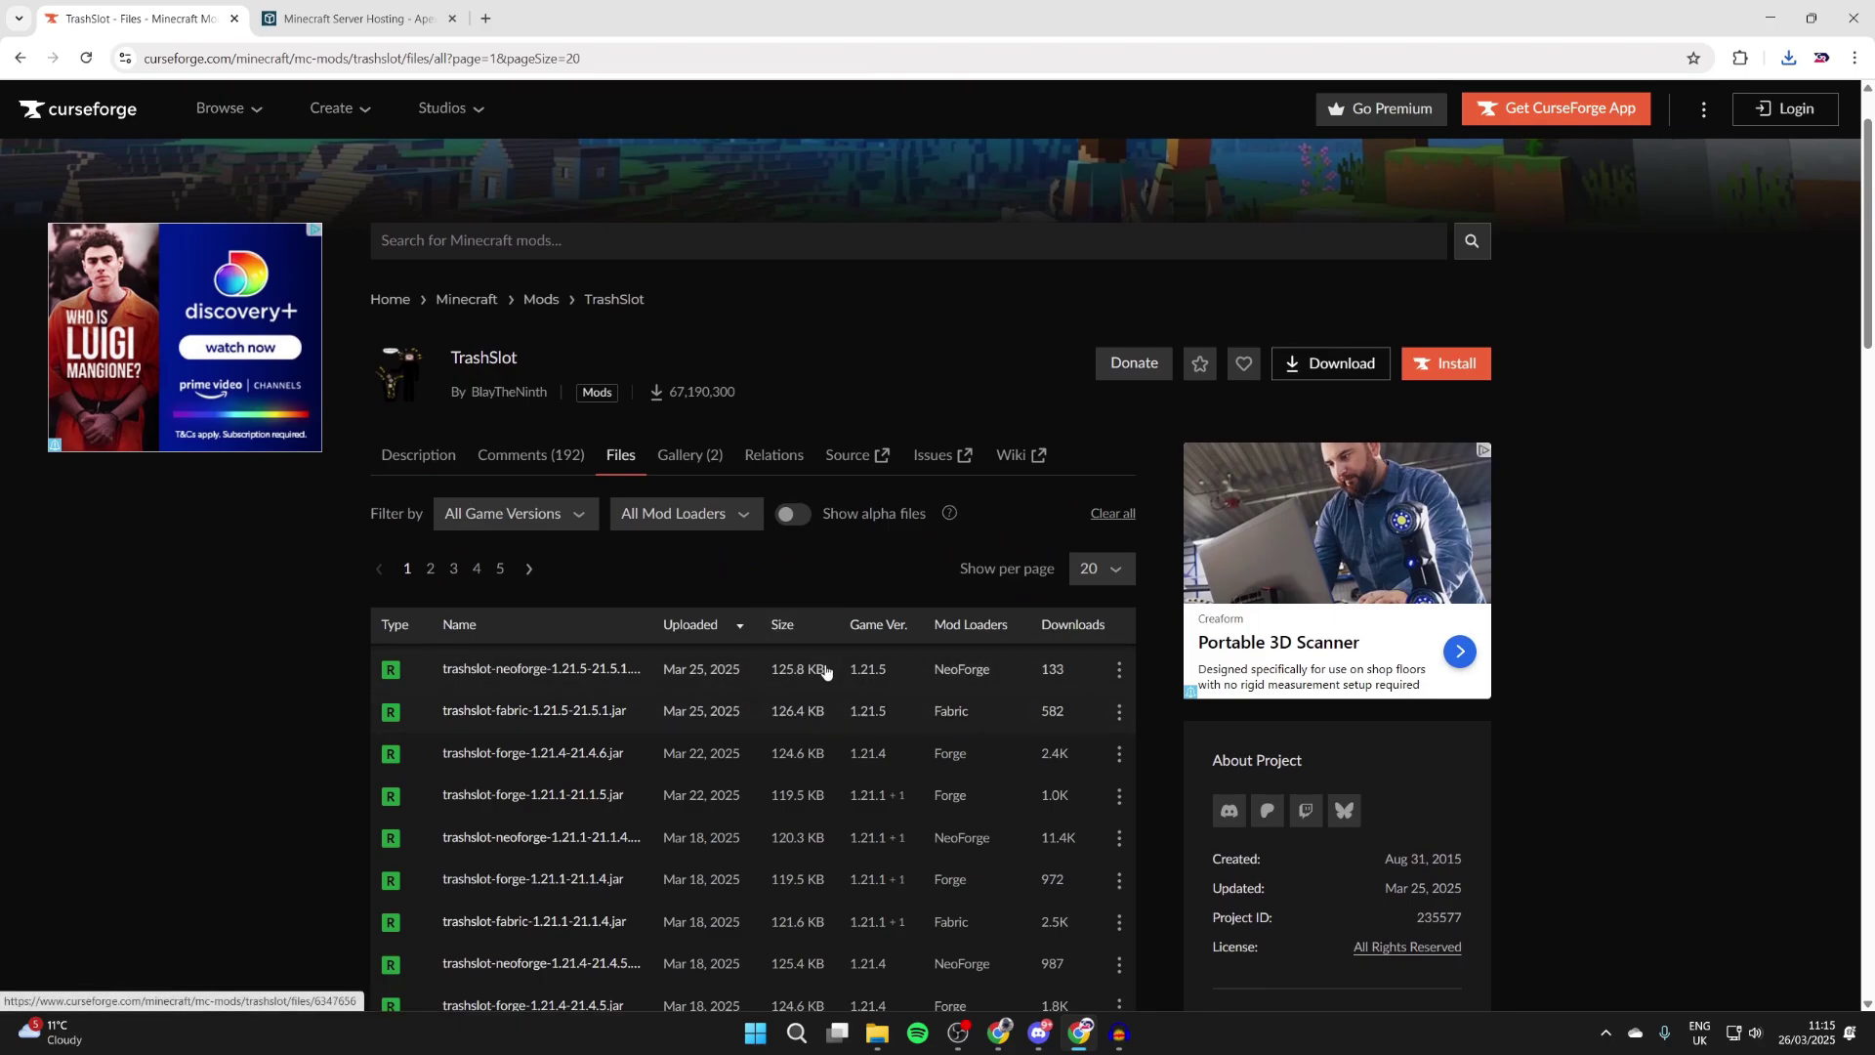
pyautogui.click(1127, 719)
pyautogui.click(1177, 793)
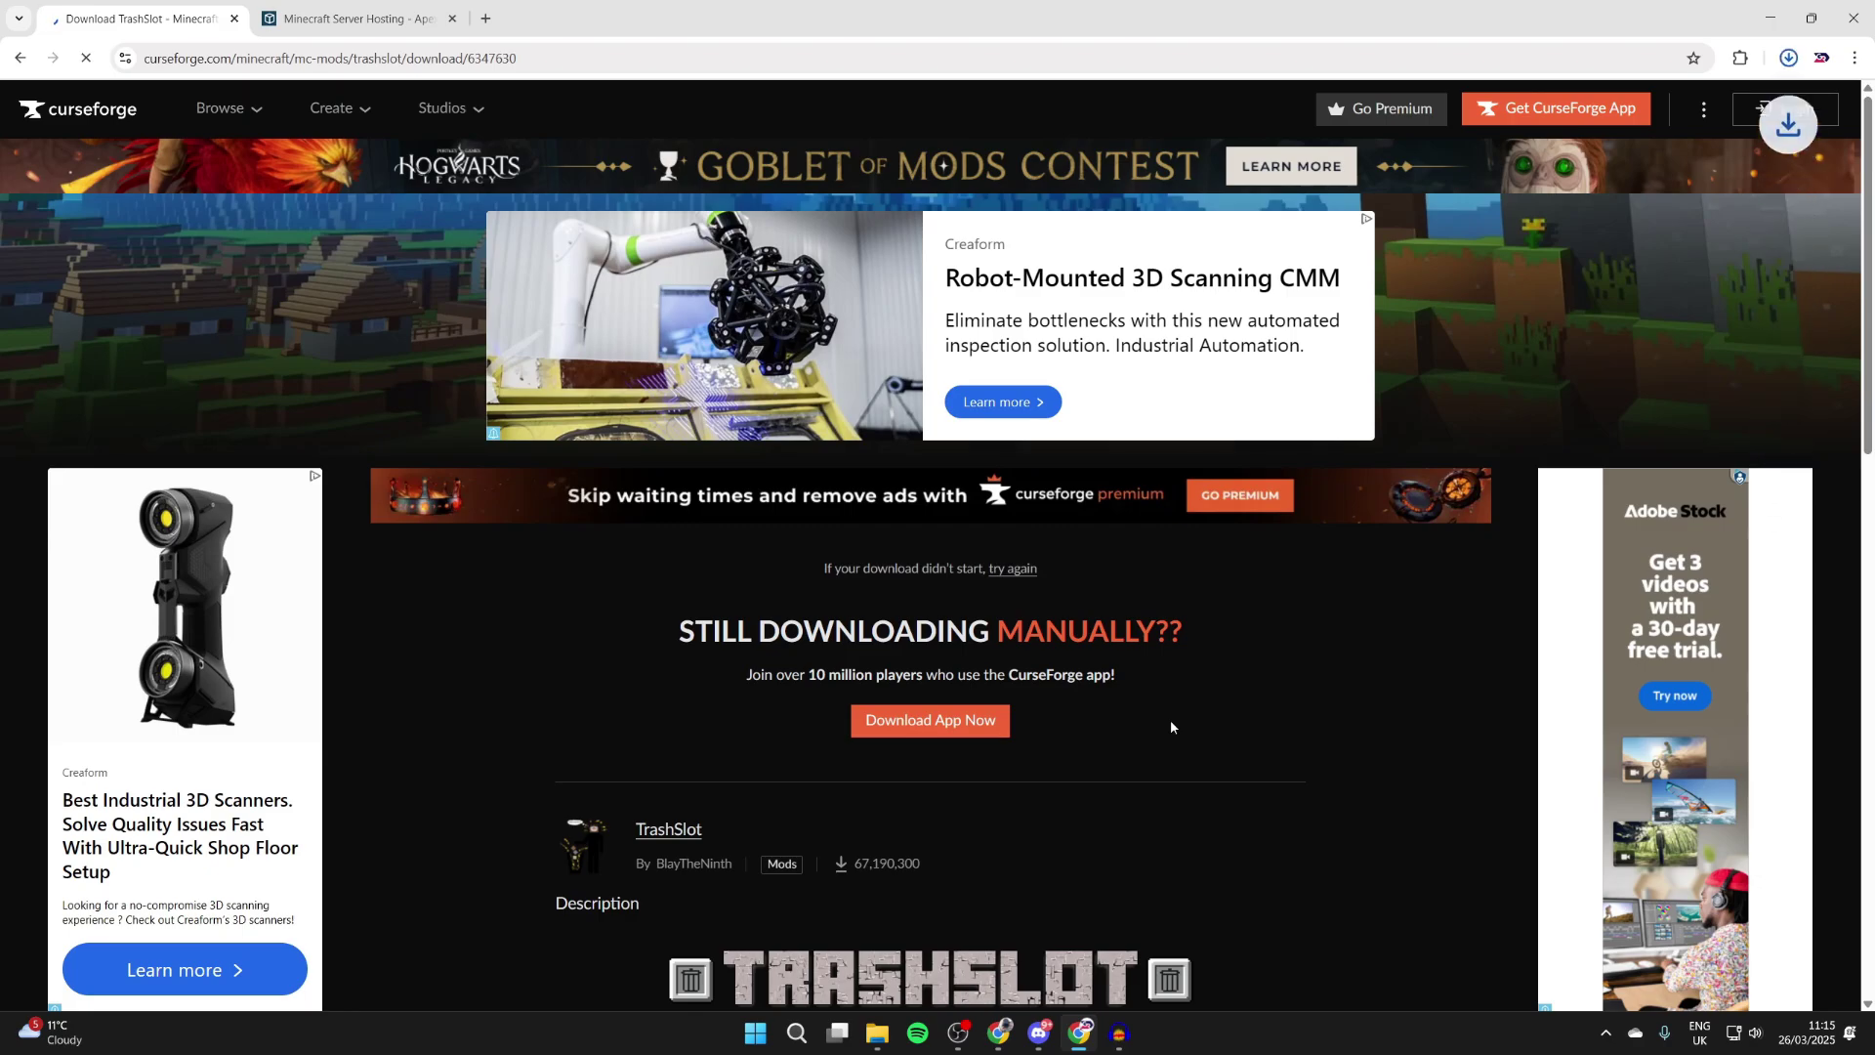
pyautogui.click(17, 59)
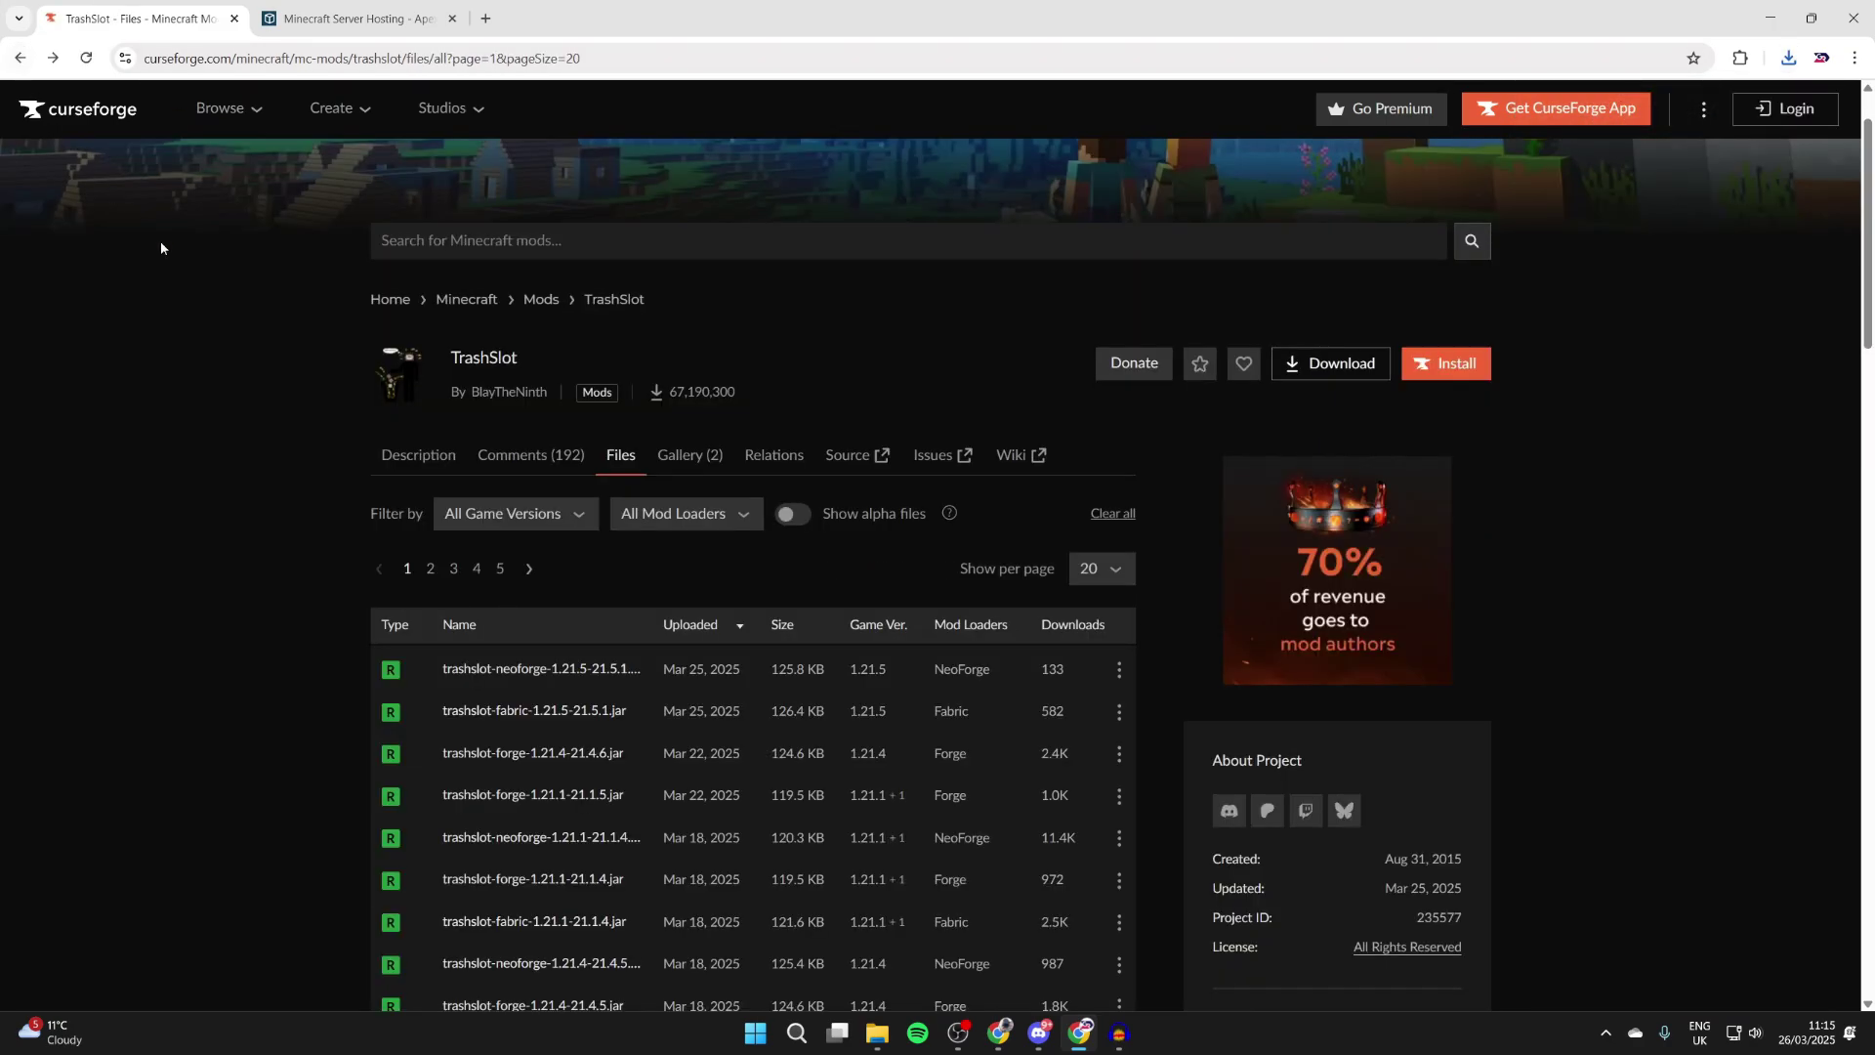
# Step: Go to the required Balm mod and download balm-fabric-1.21.5-21.5.3.jar
pyautogui.click(418, 454)
pyautogui.click(540, 846)
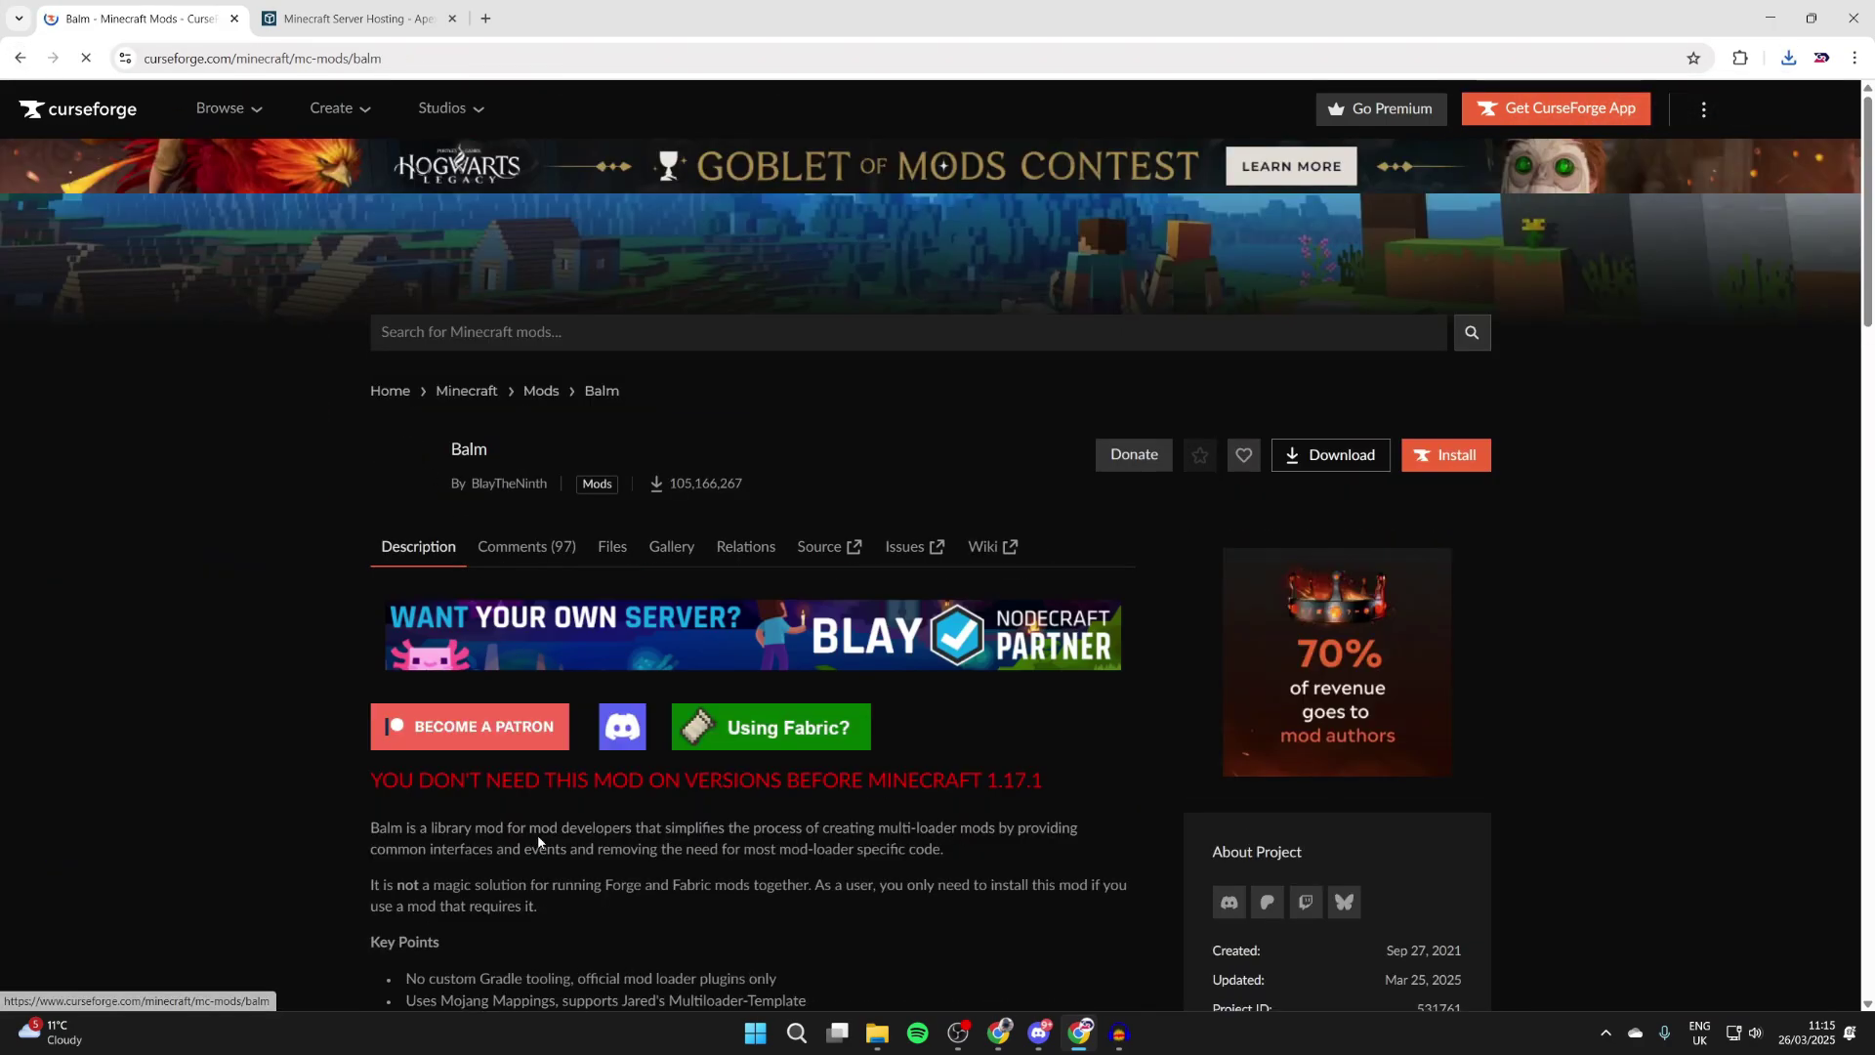
pyautogui.click(611, 548)
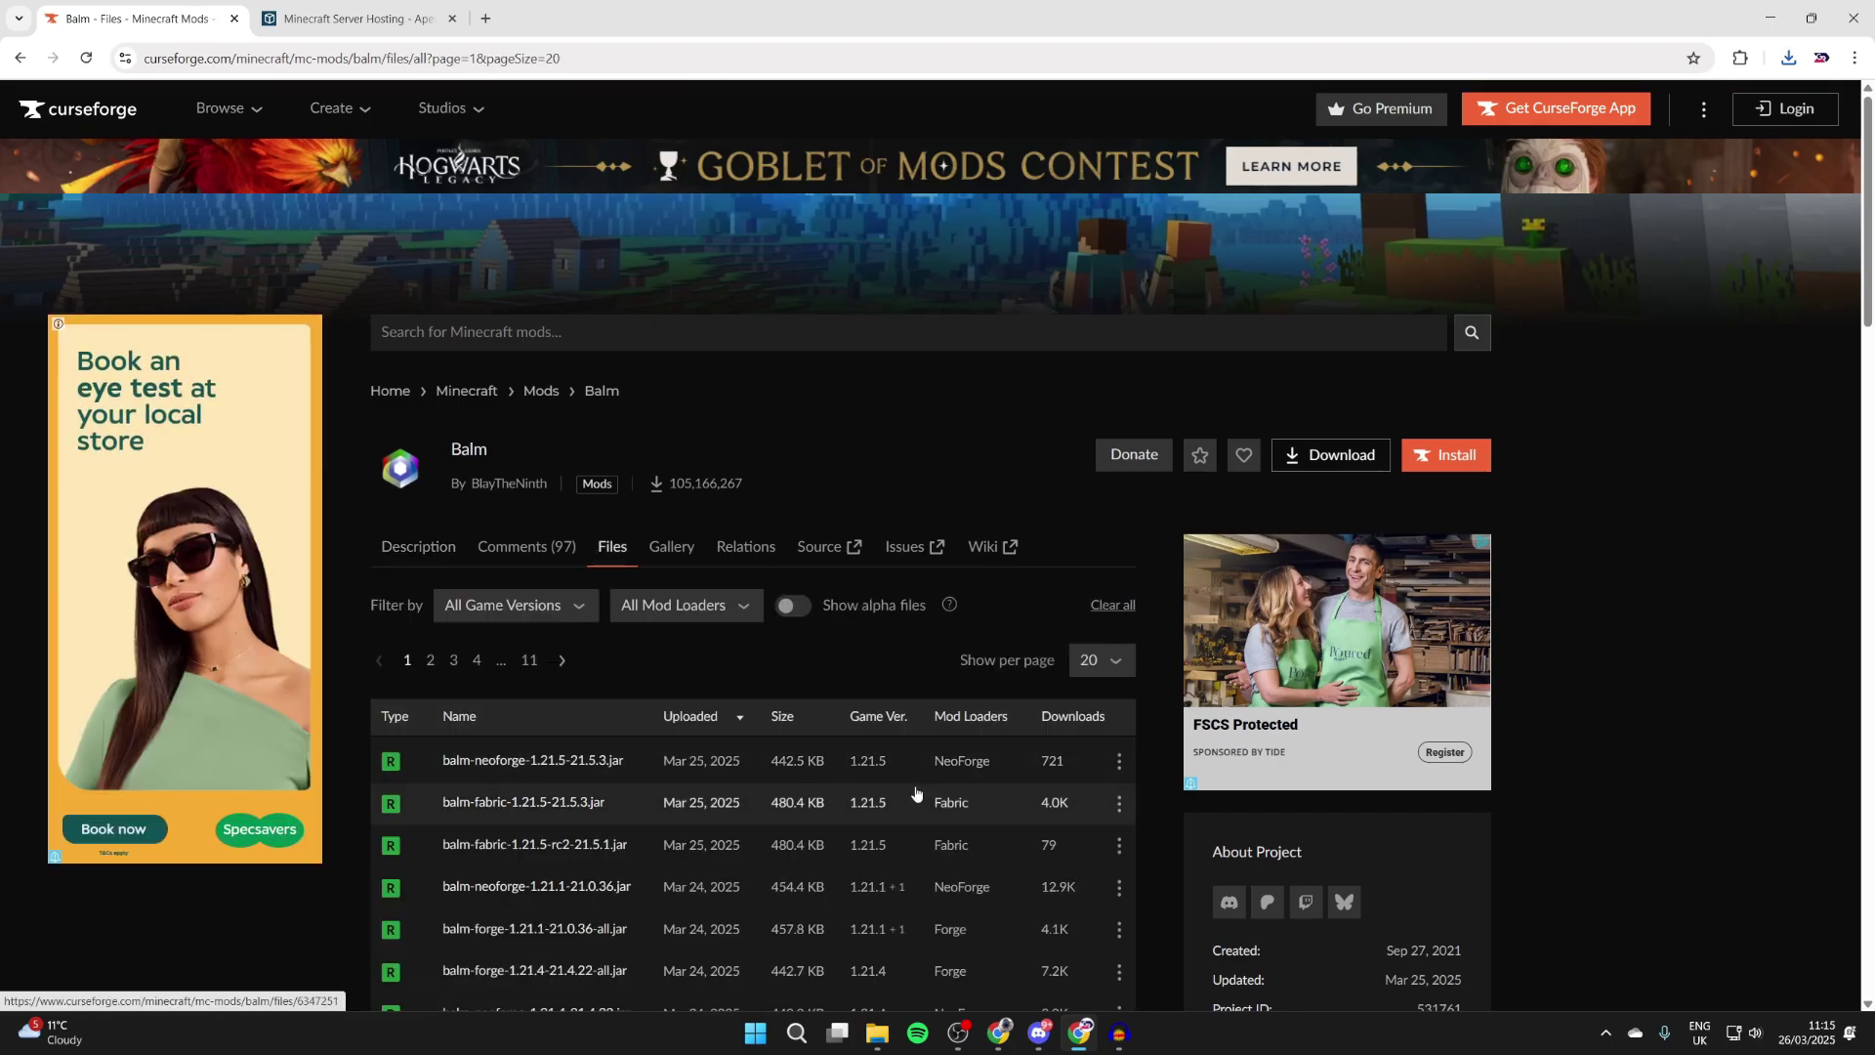
pyautogui.click(1119, 803)
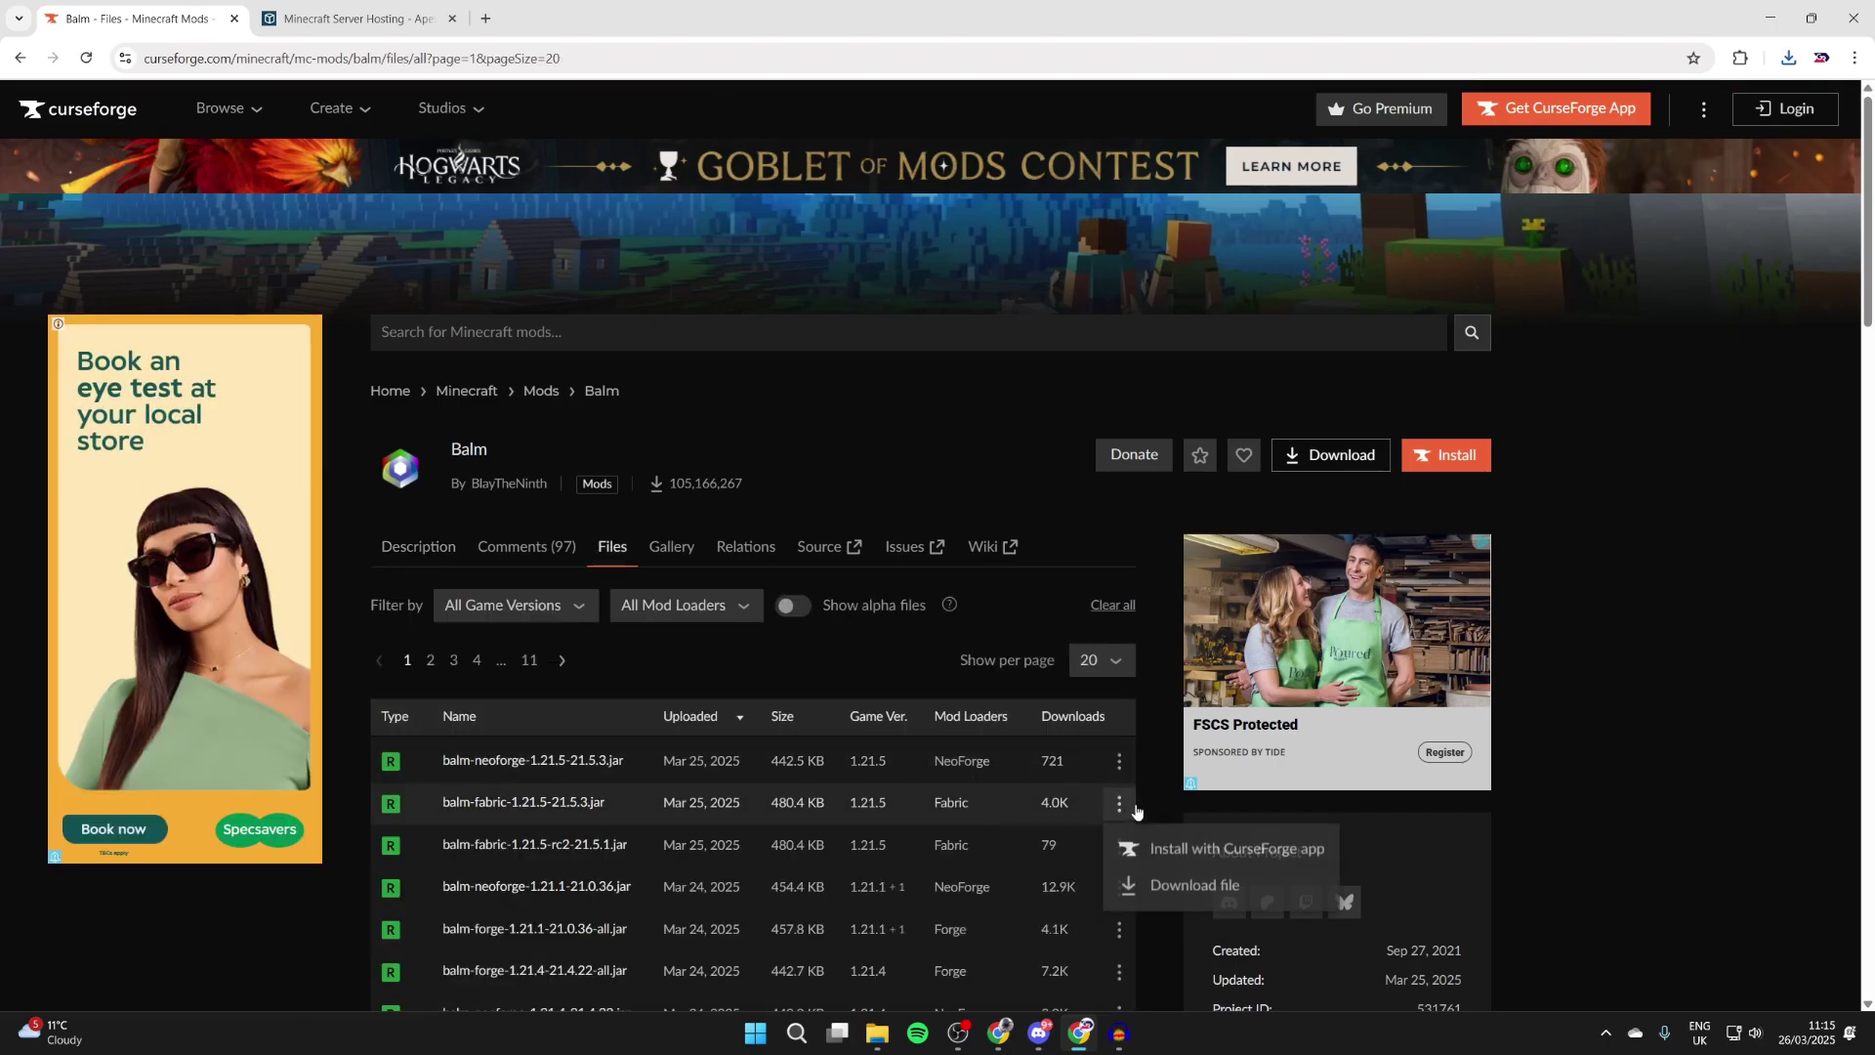
pyautogui.click(1183, 882)
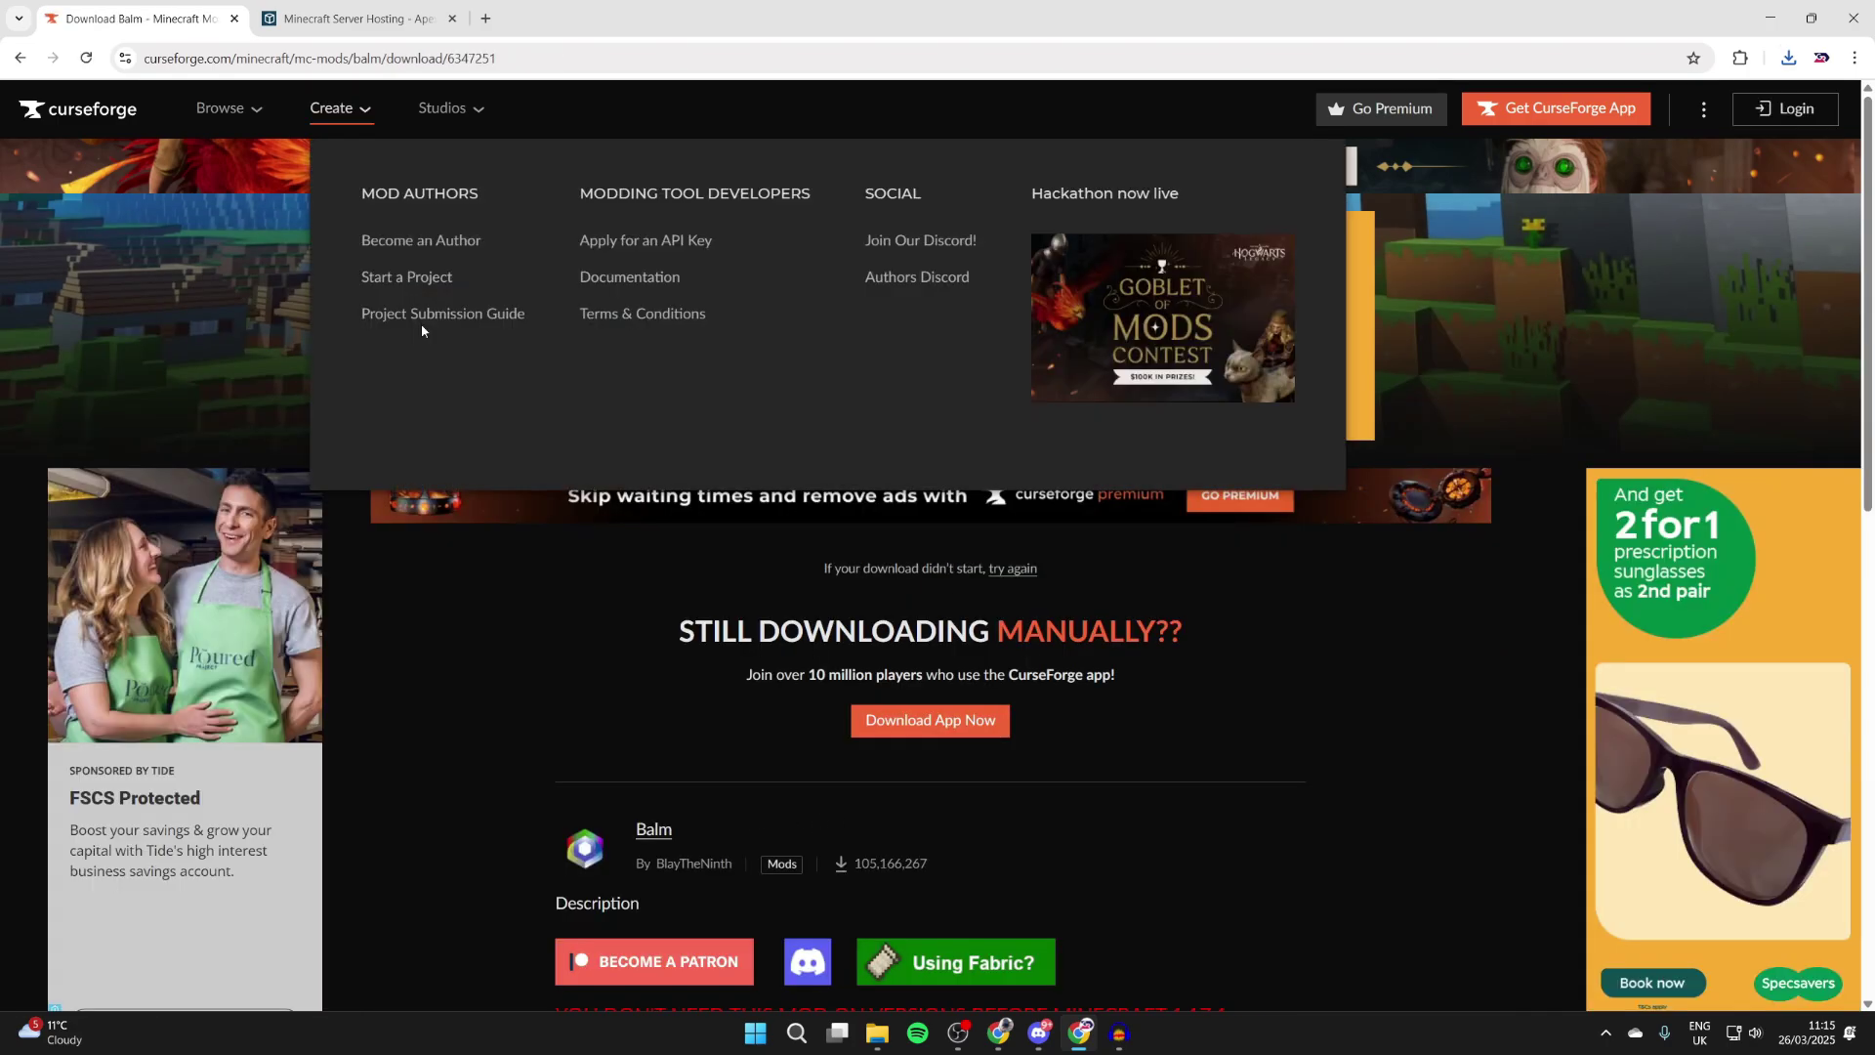
pyautogui.click(343, 6)
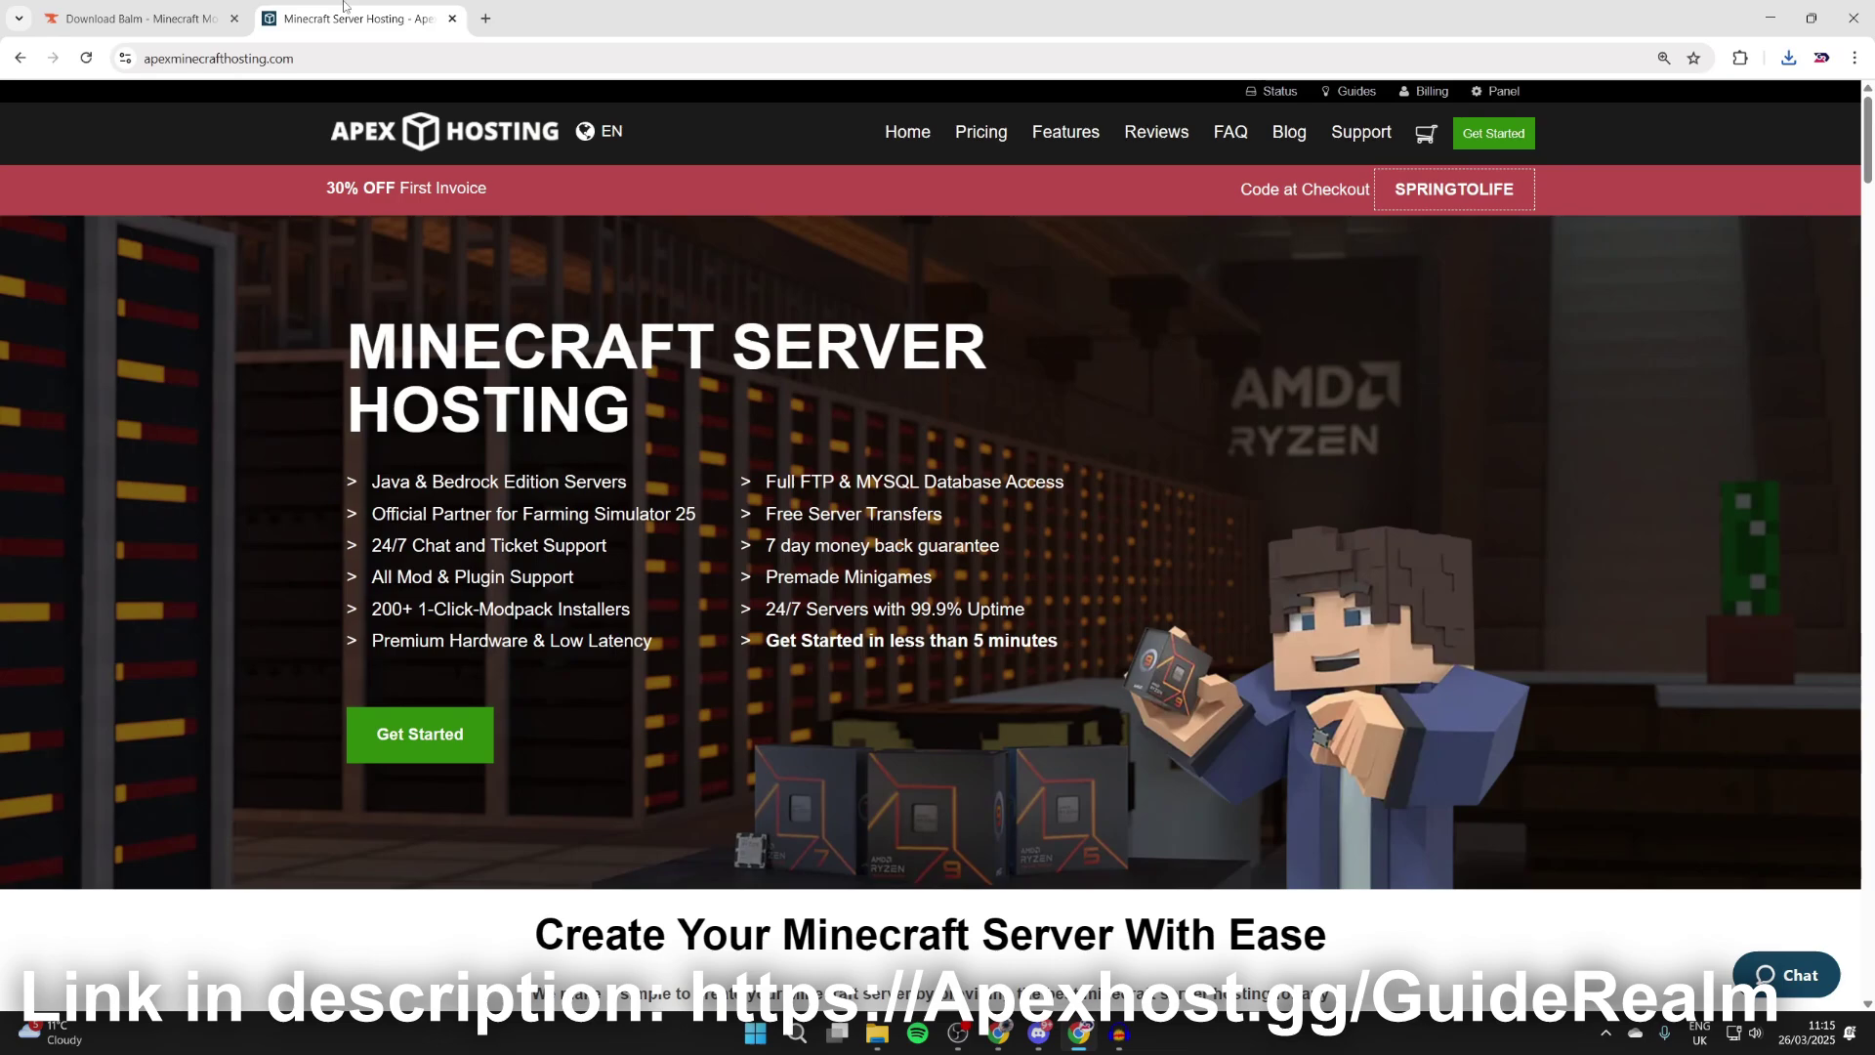
# Step: Look over the Apex Hosting homepage, including its 30% OFF First Invoice offer
pyautogui.moveTo(336, 188); pyautogui.dragTo(439, 187)
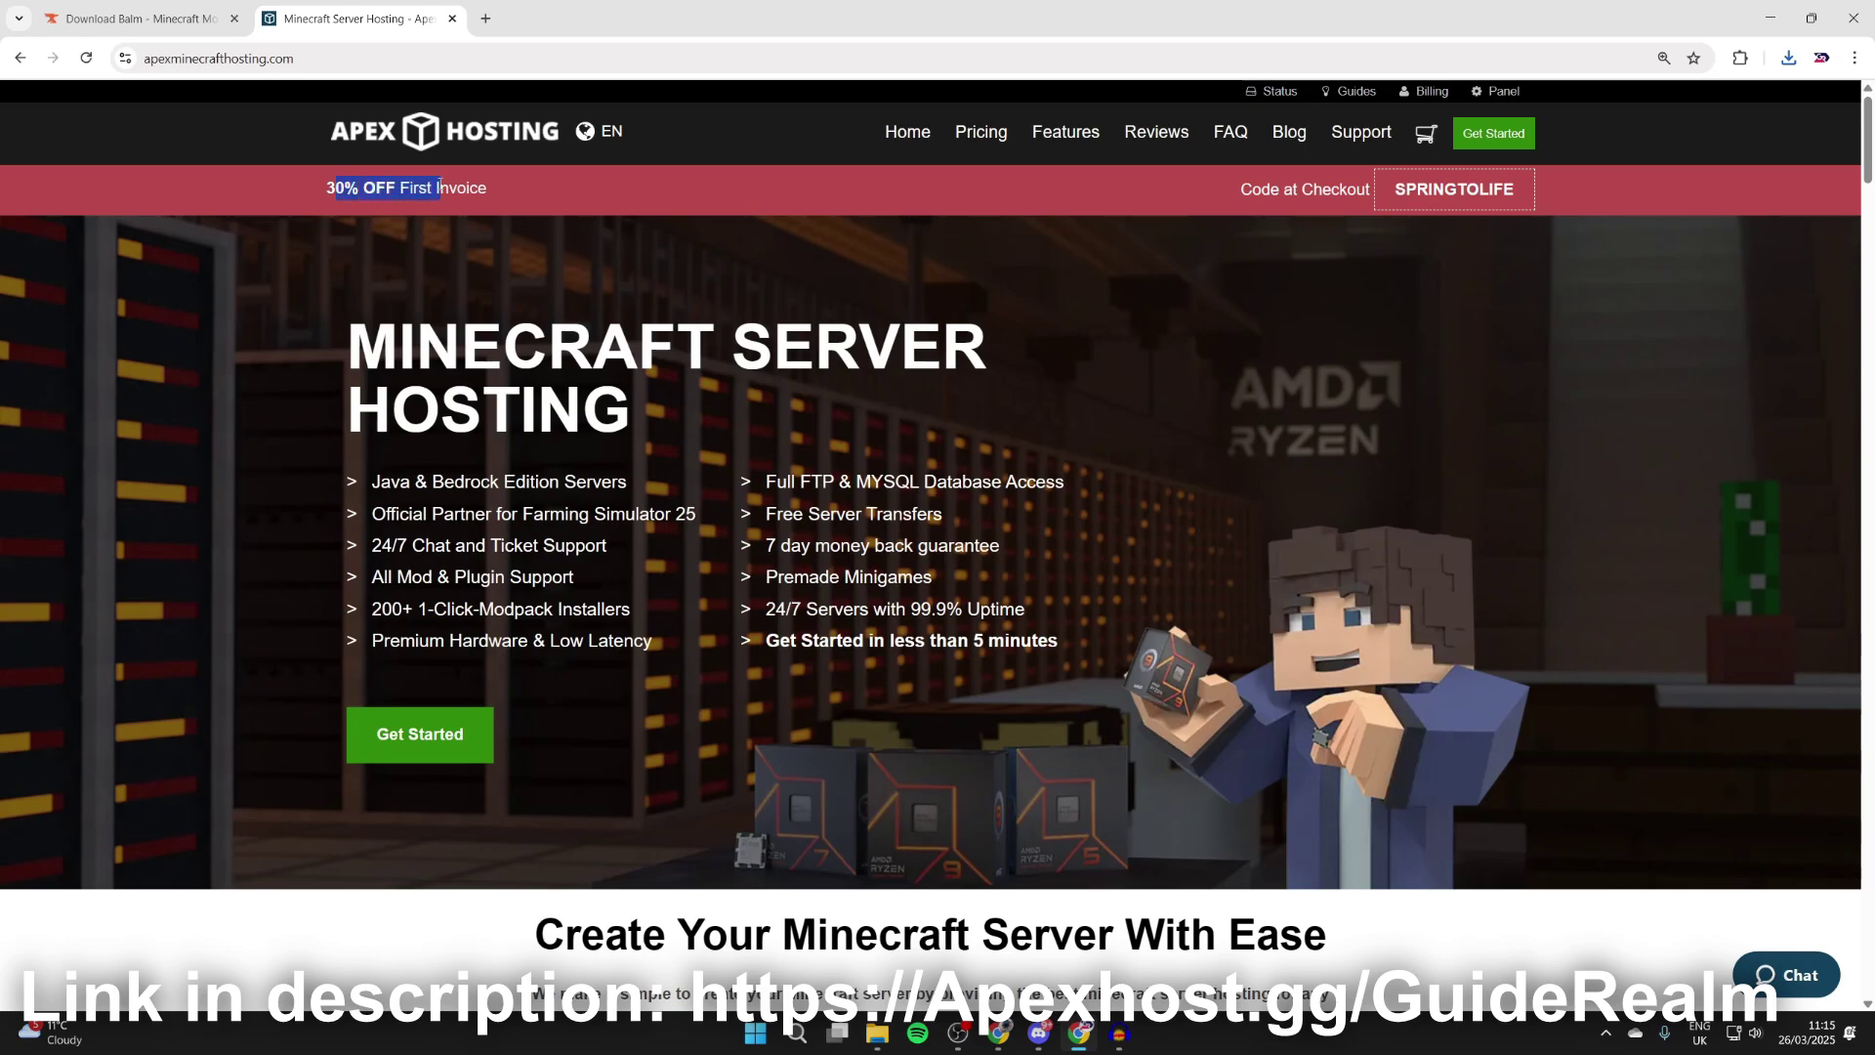
pyautogui.click(438, 187)
pyautogui.scroll(-7, 465, 243)
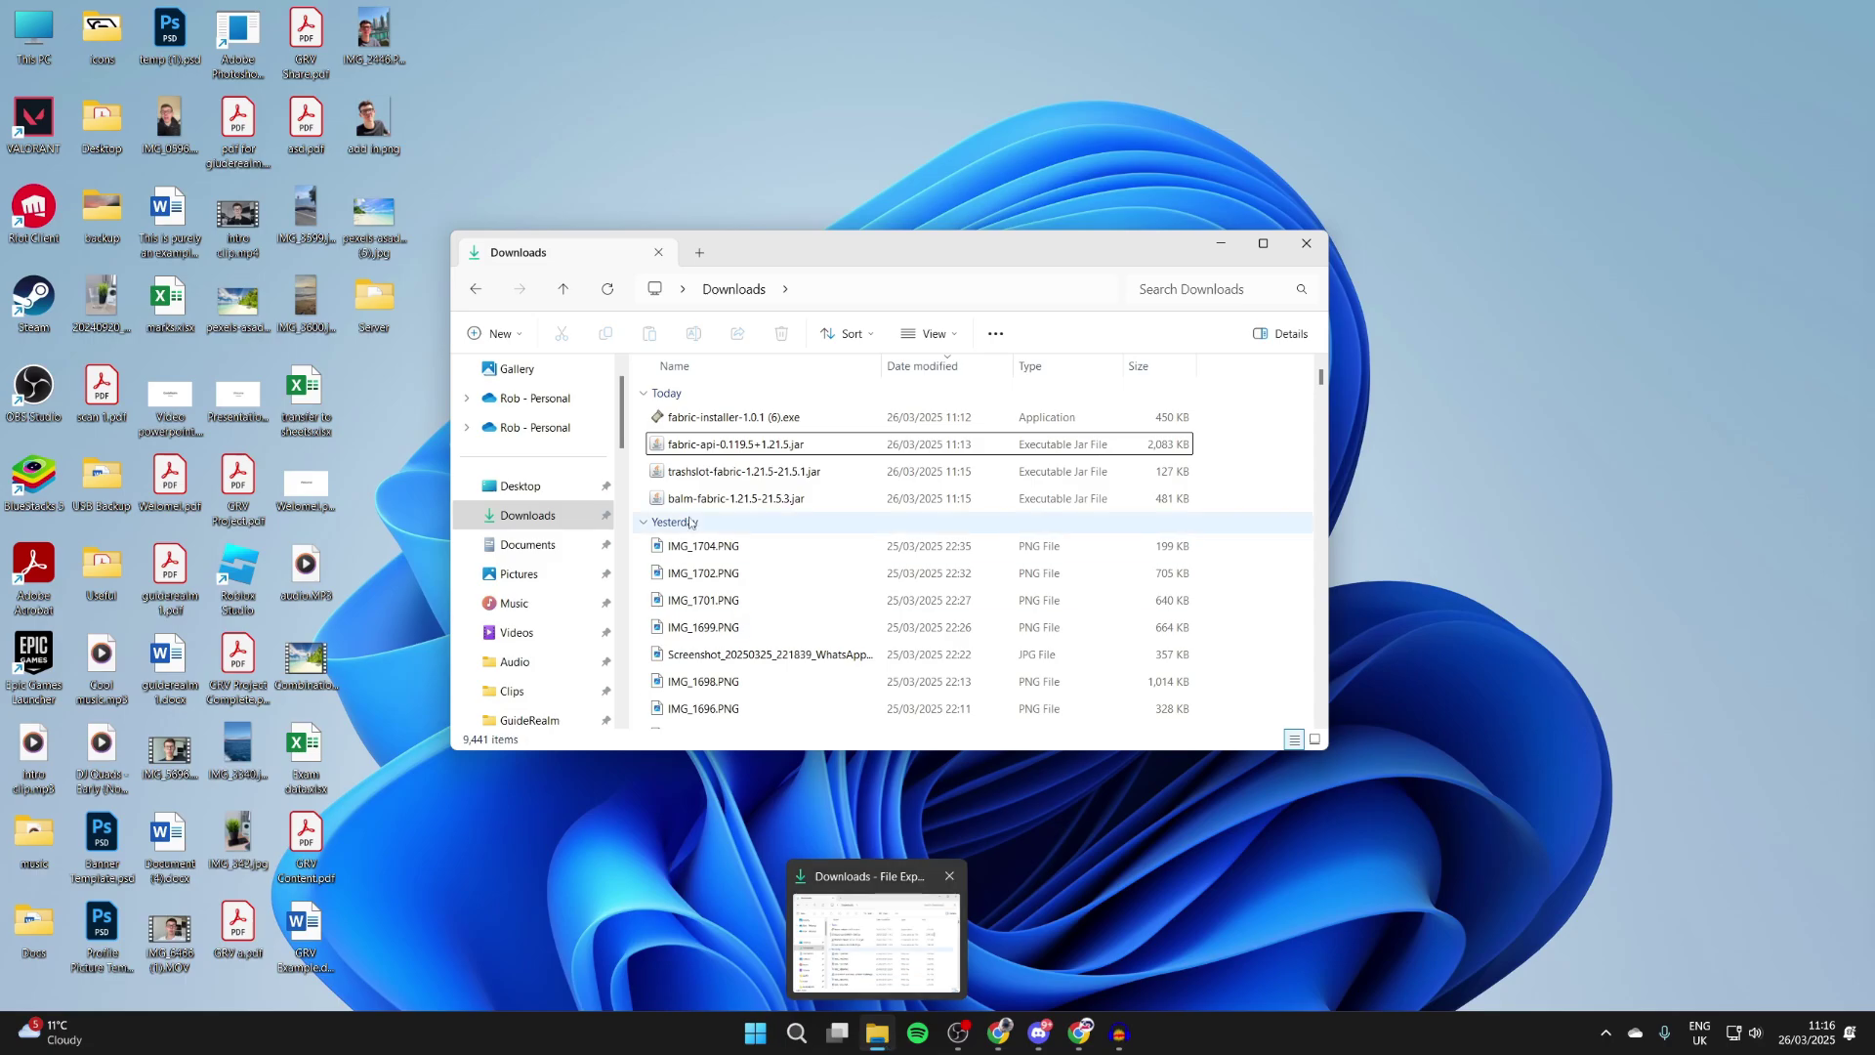
# Step: Run the downloaded installer to install Fabric Loader 0.16.10 for Minecraft 1.21.5
pyautogui.click(527, 516)
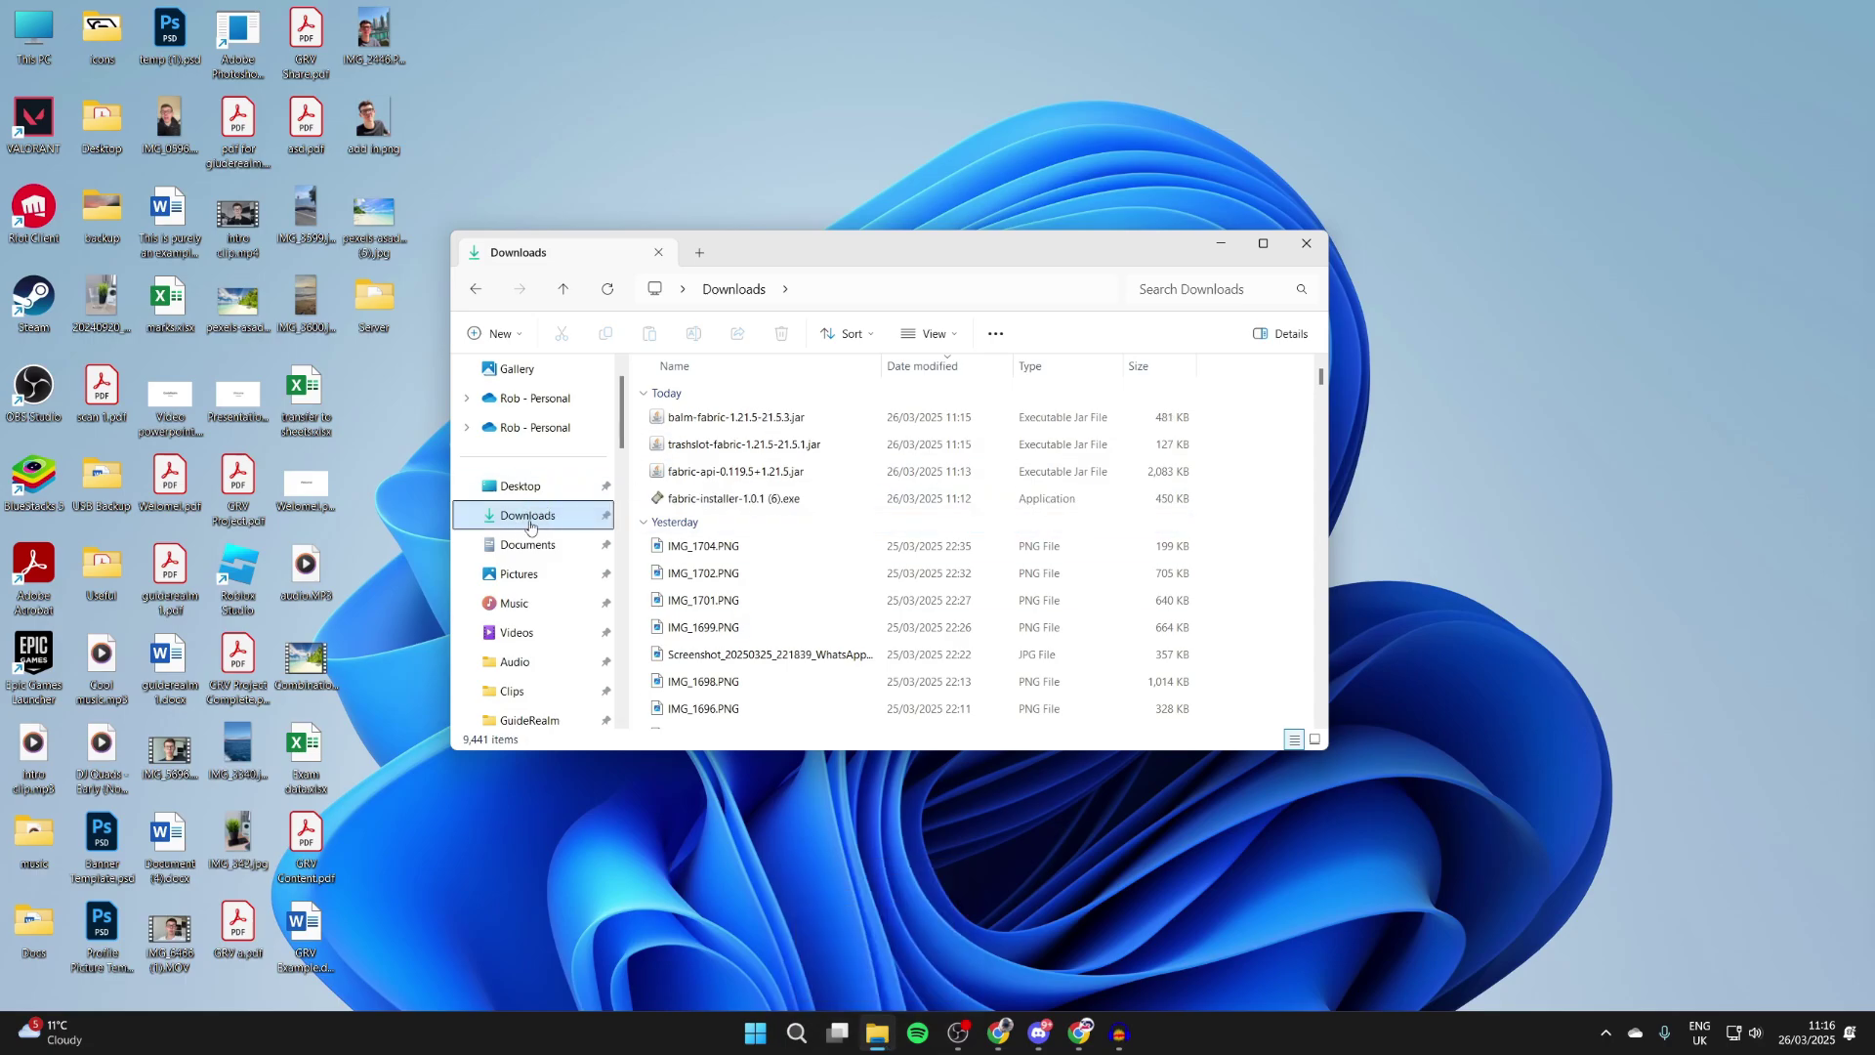
pyautogui.doubleClick(725, 500)
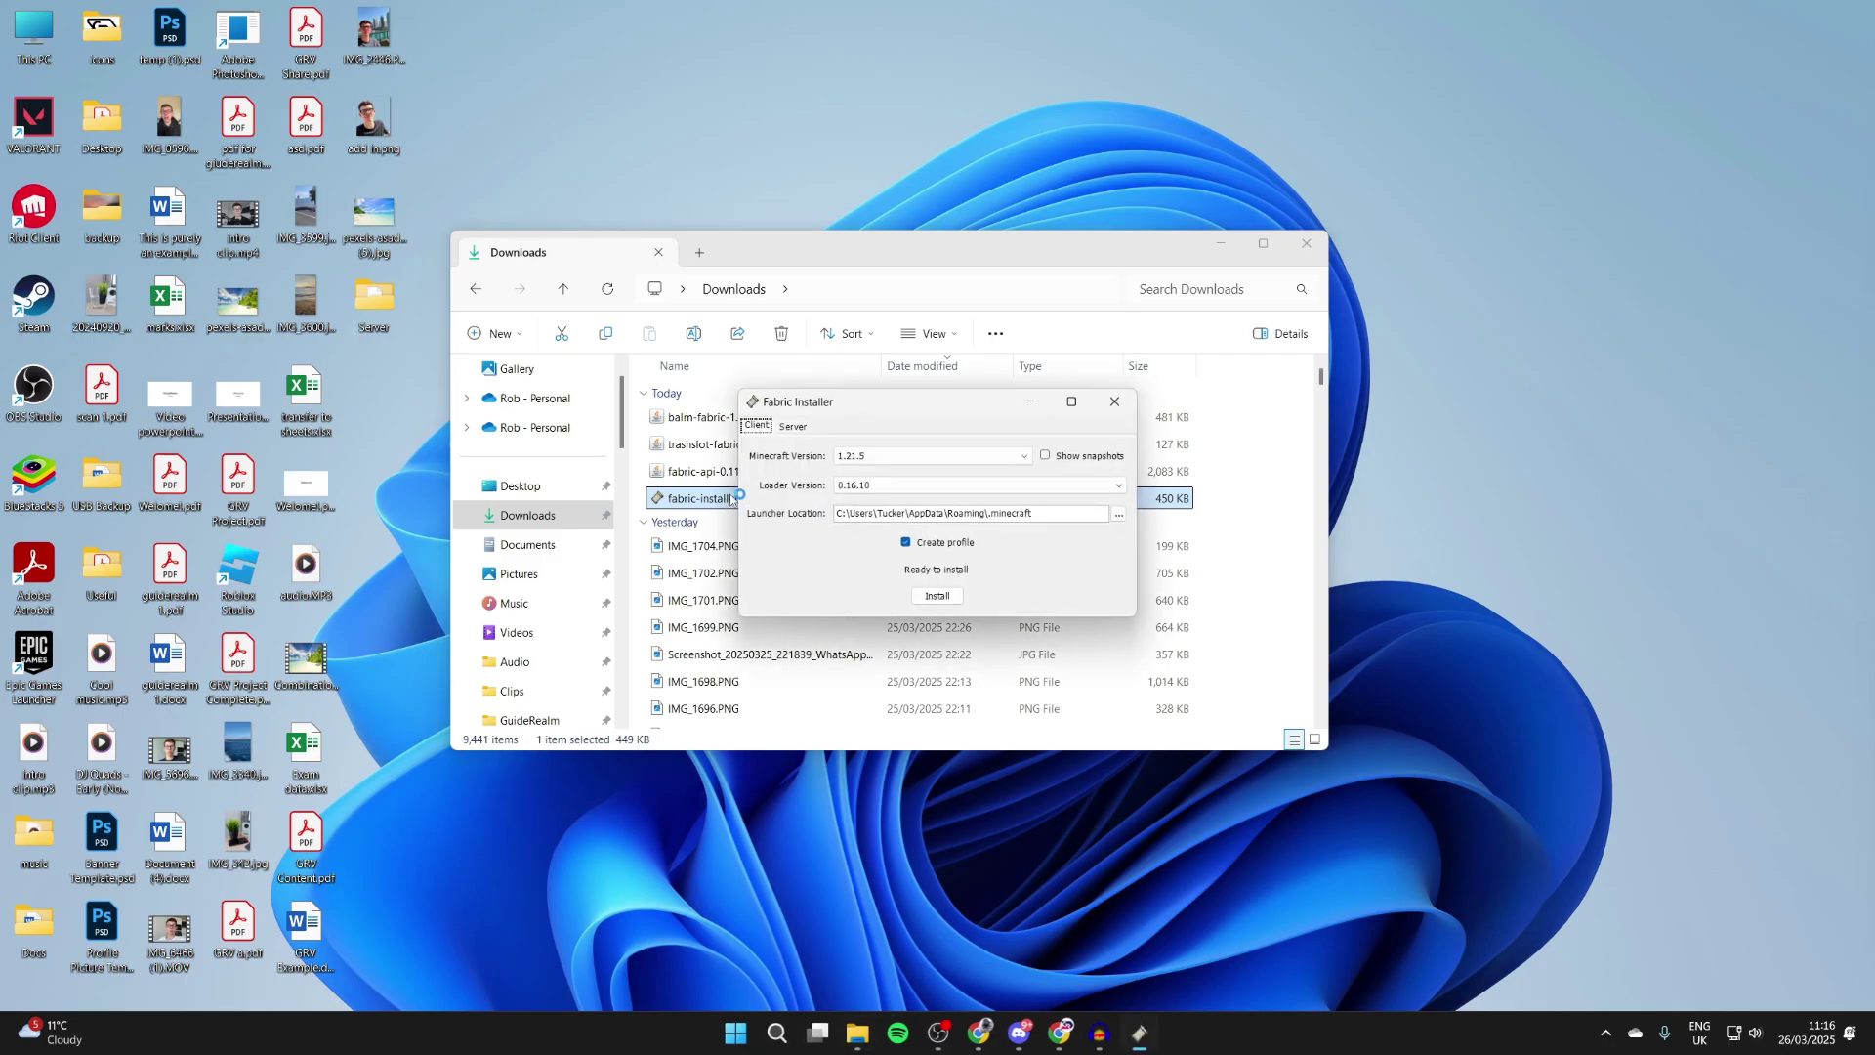
pyautogui.click(850, 456)
pyautogui.click(865, 472)
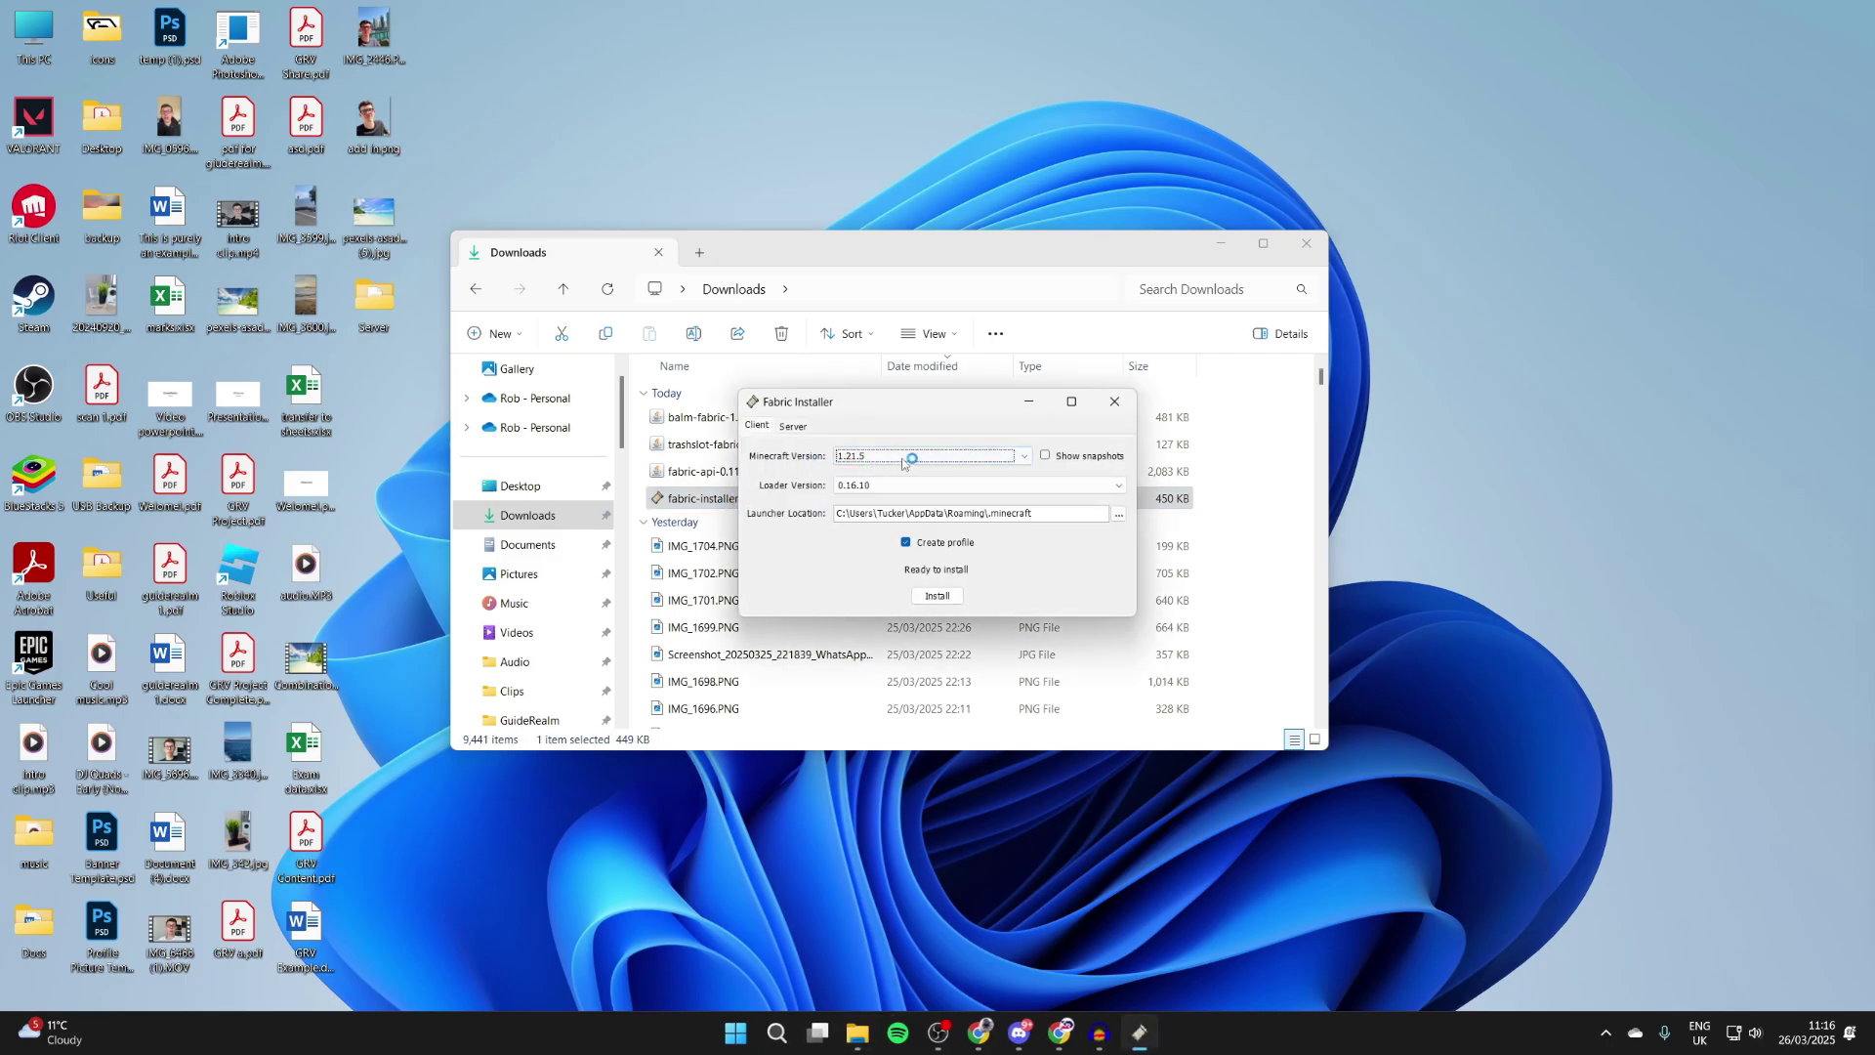
pyautogui.click(935, 597)
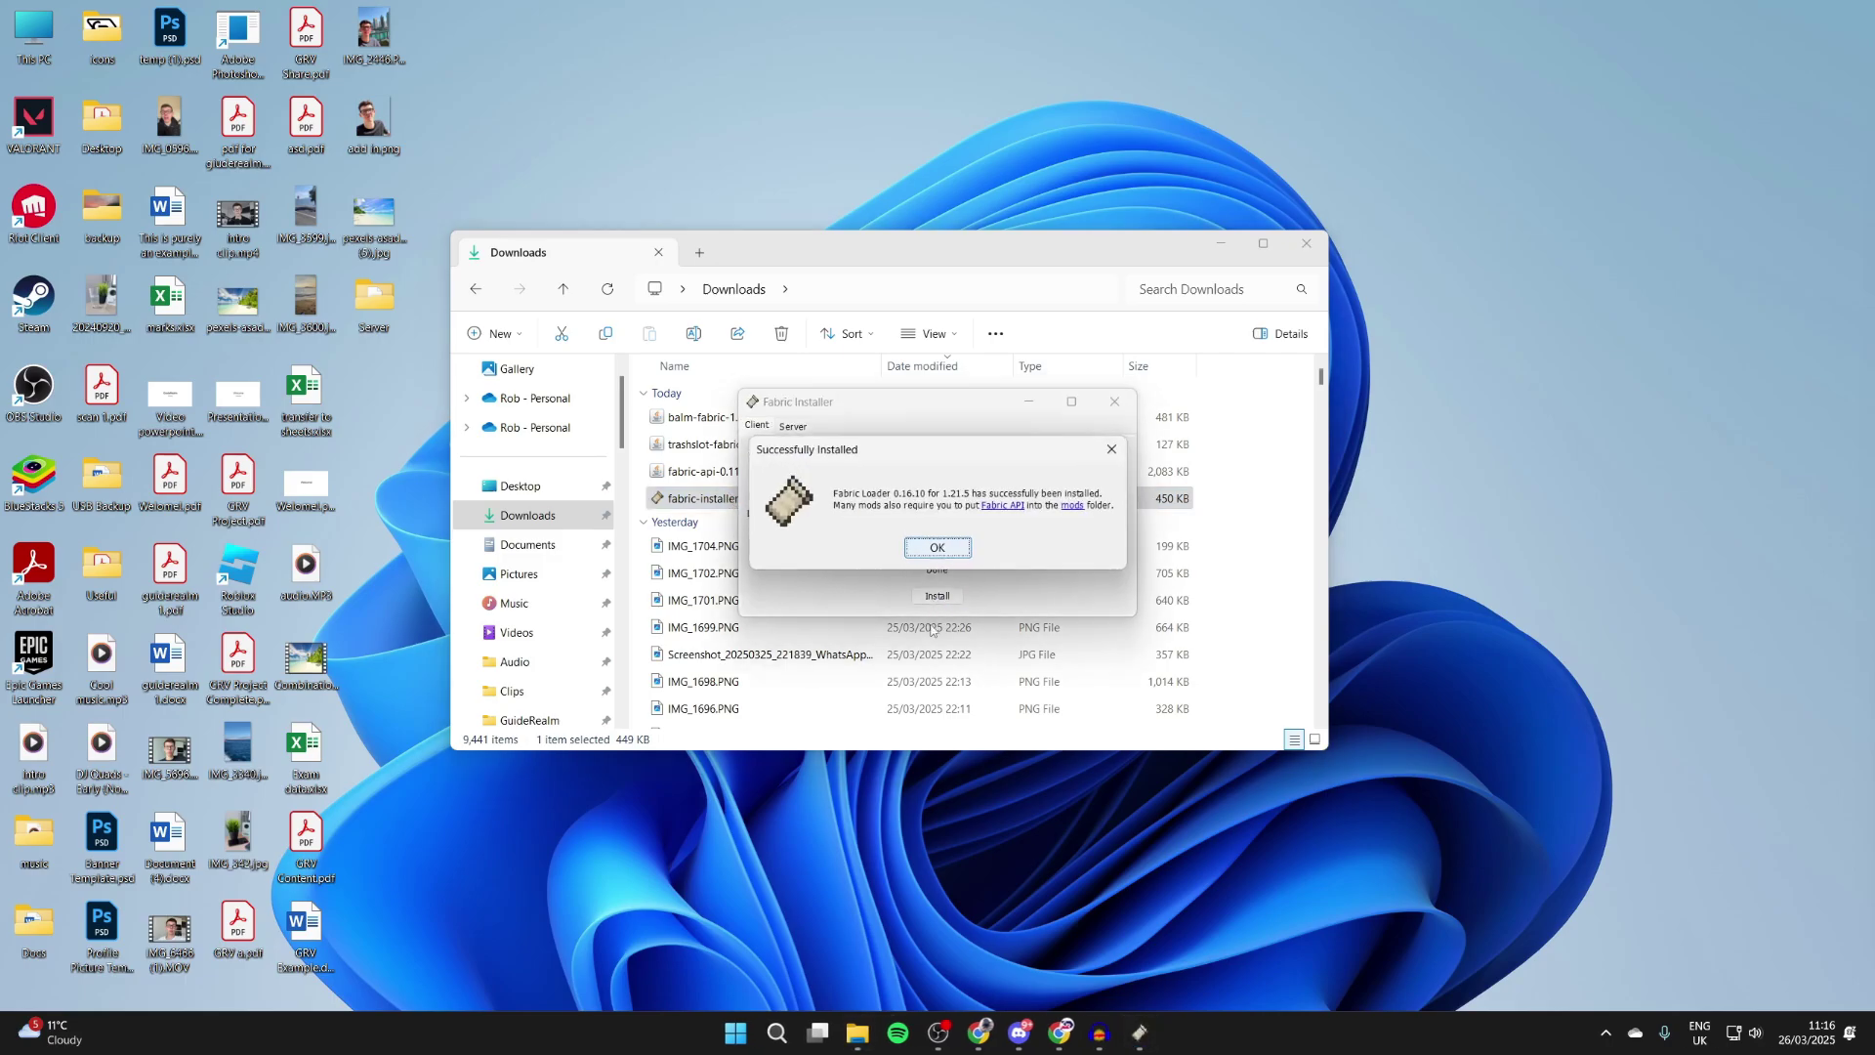
pyautogui.click(921, 550)
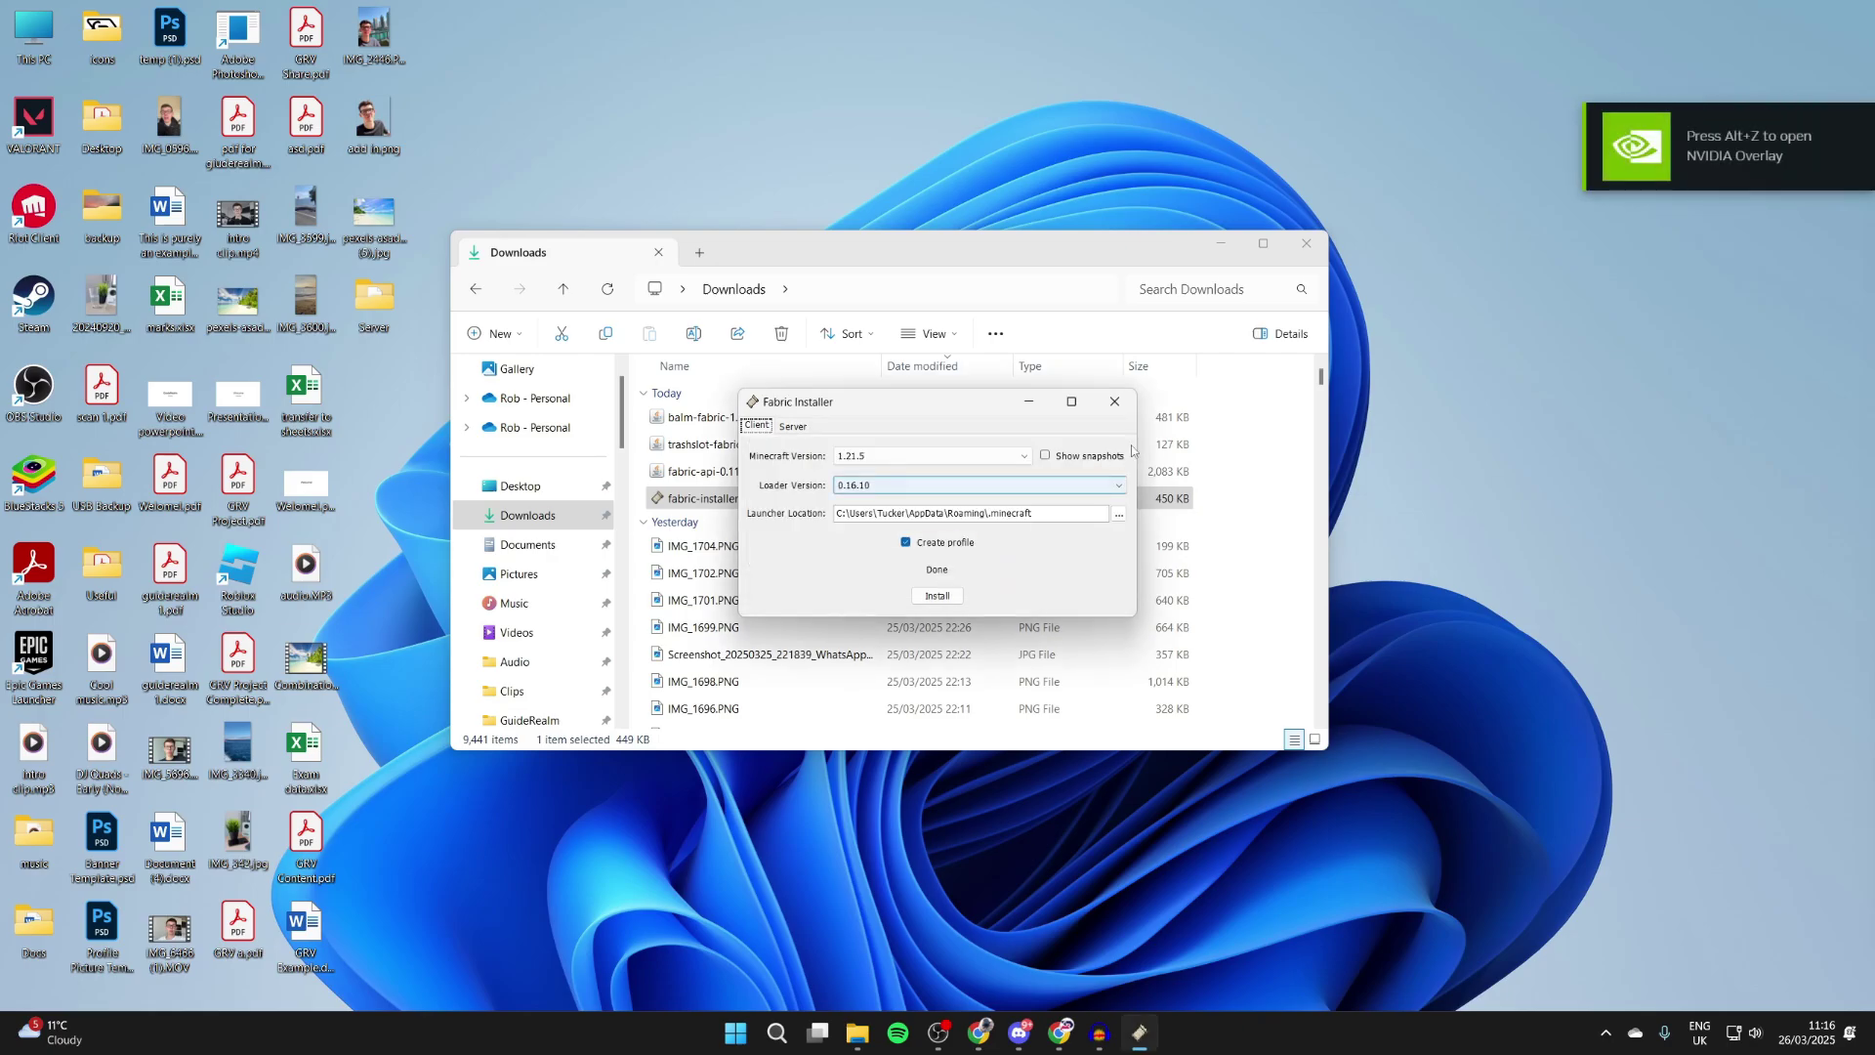
pyautogui.click(1028, 403)
pyautogui.click(776, 1034)
# Step: Launch Minecraft Launcher and open the fabric-loader-1.21.5 installation's game folder
pyautogui.write('m')
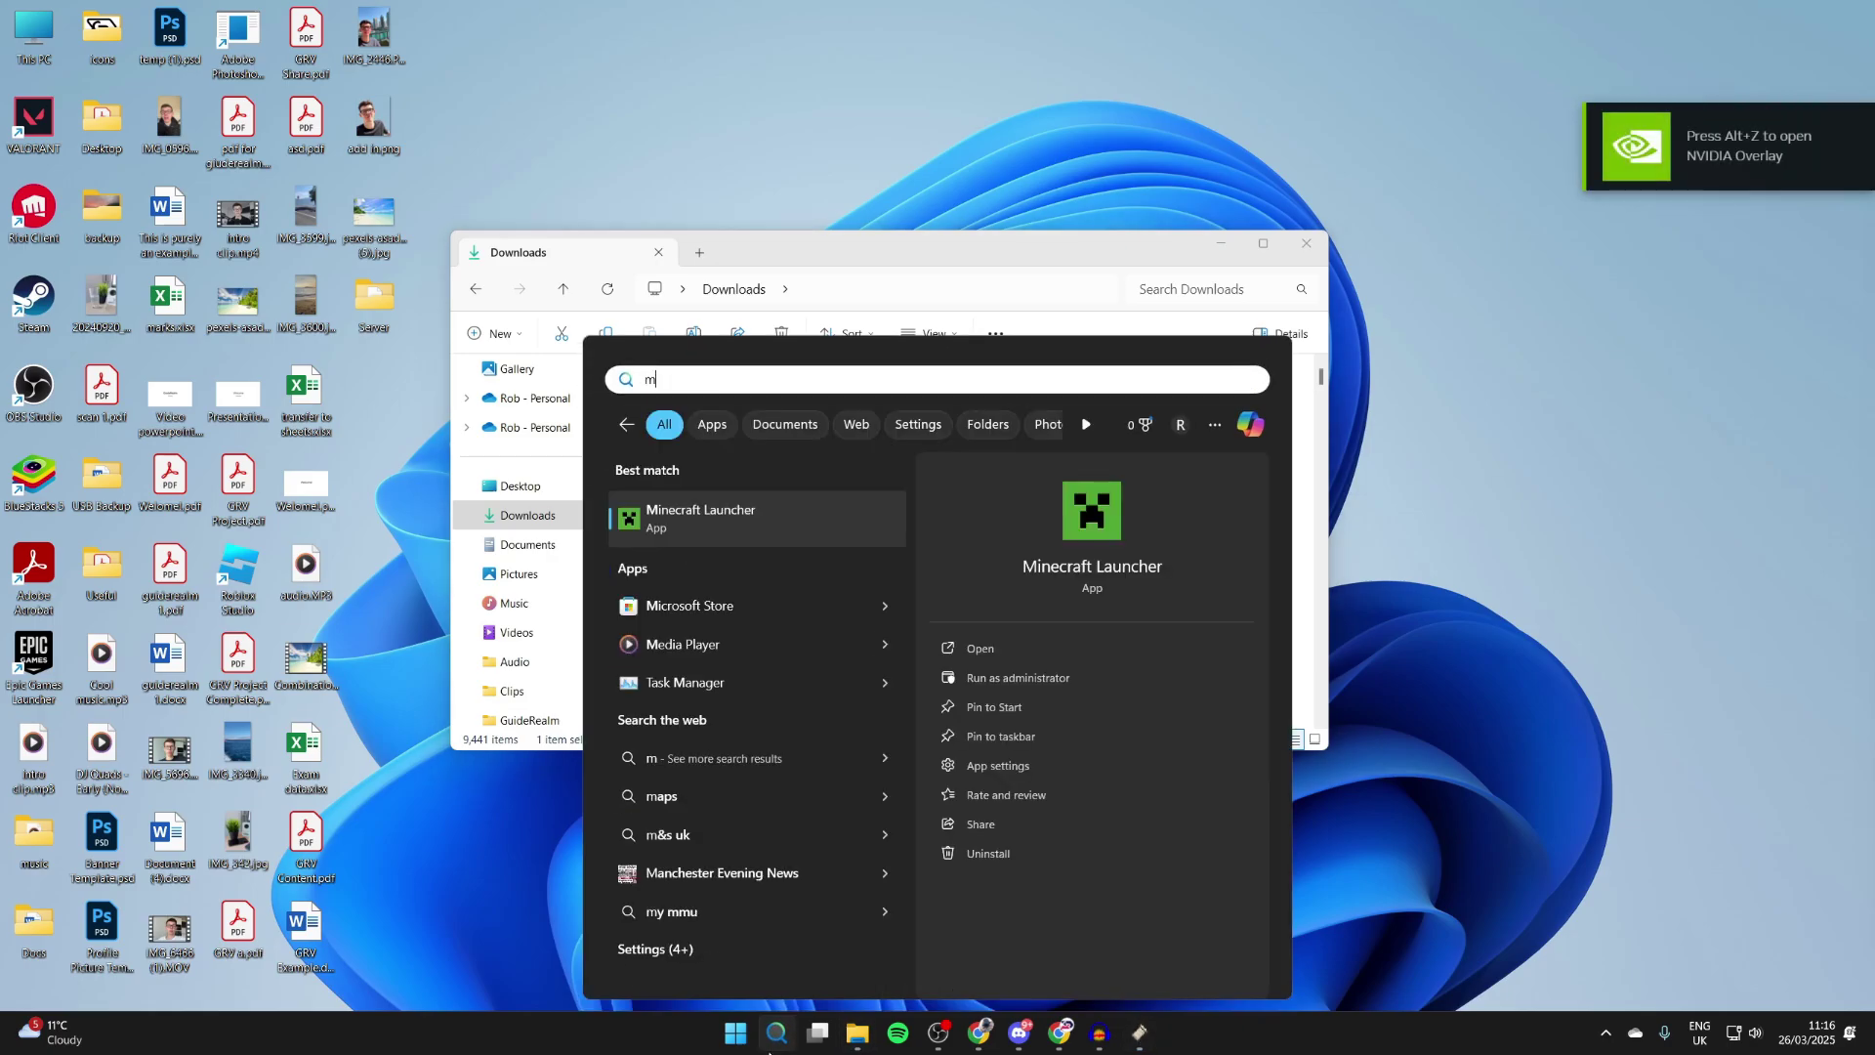
pyautogui.press('Return')
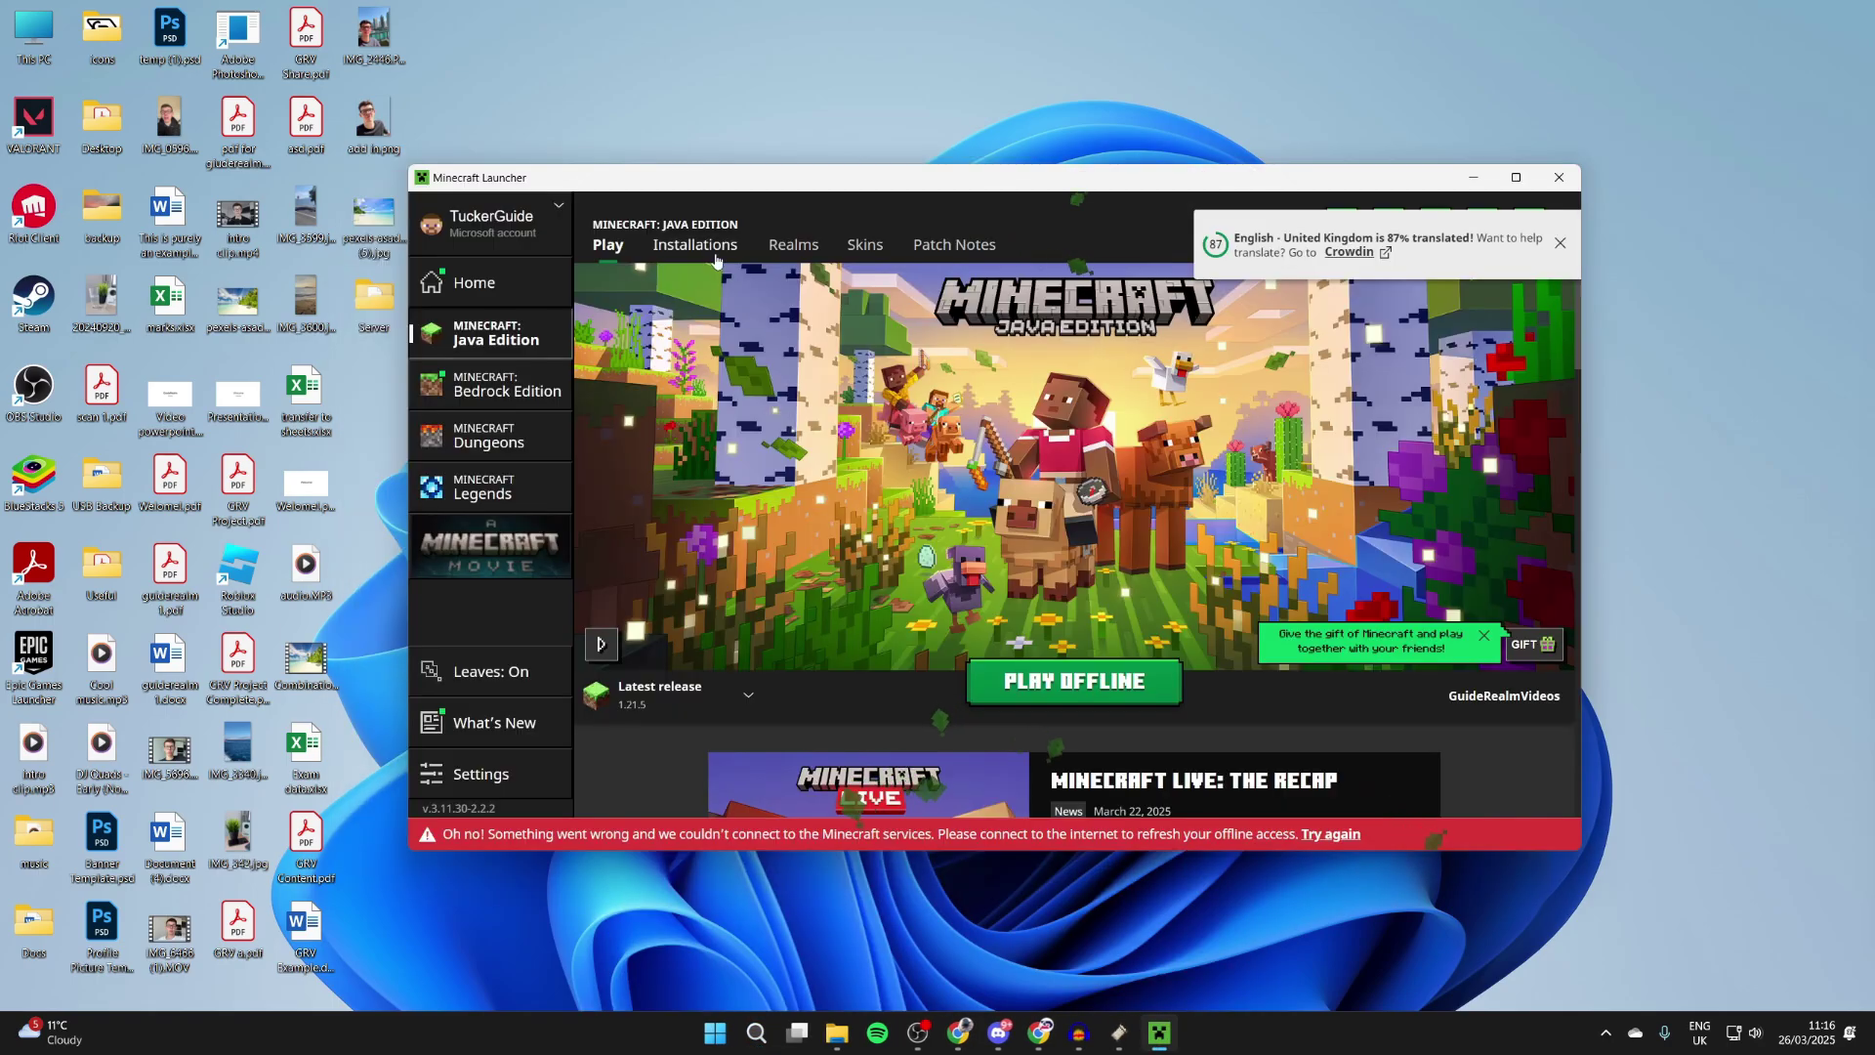
pyautogui.click(713, 250)
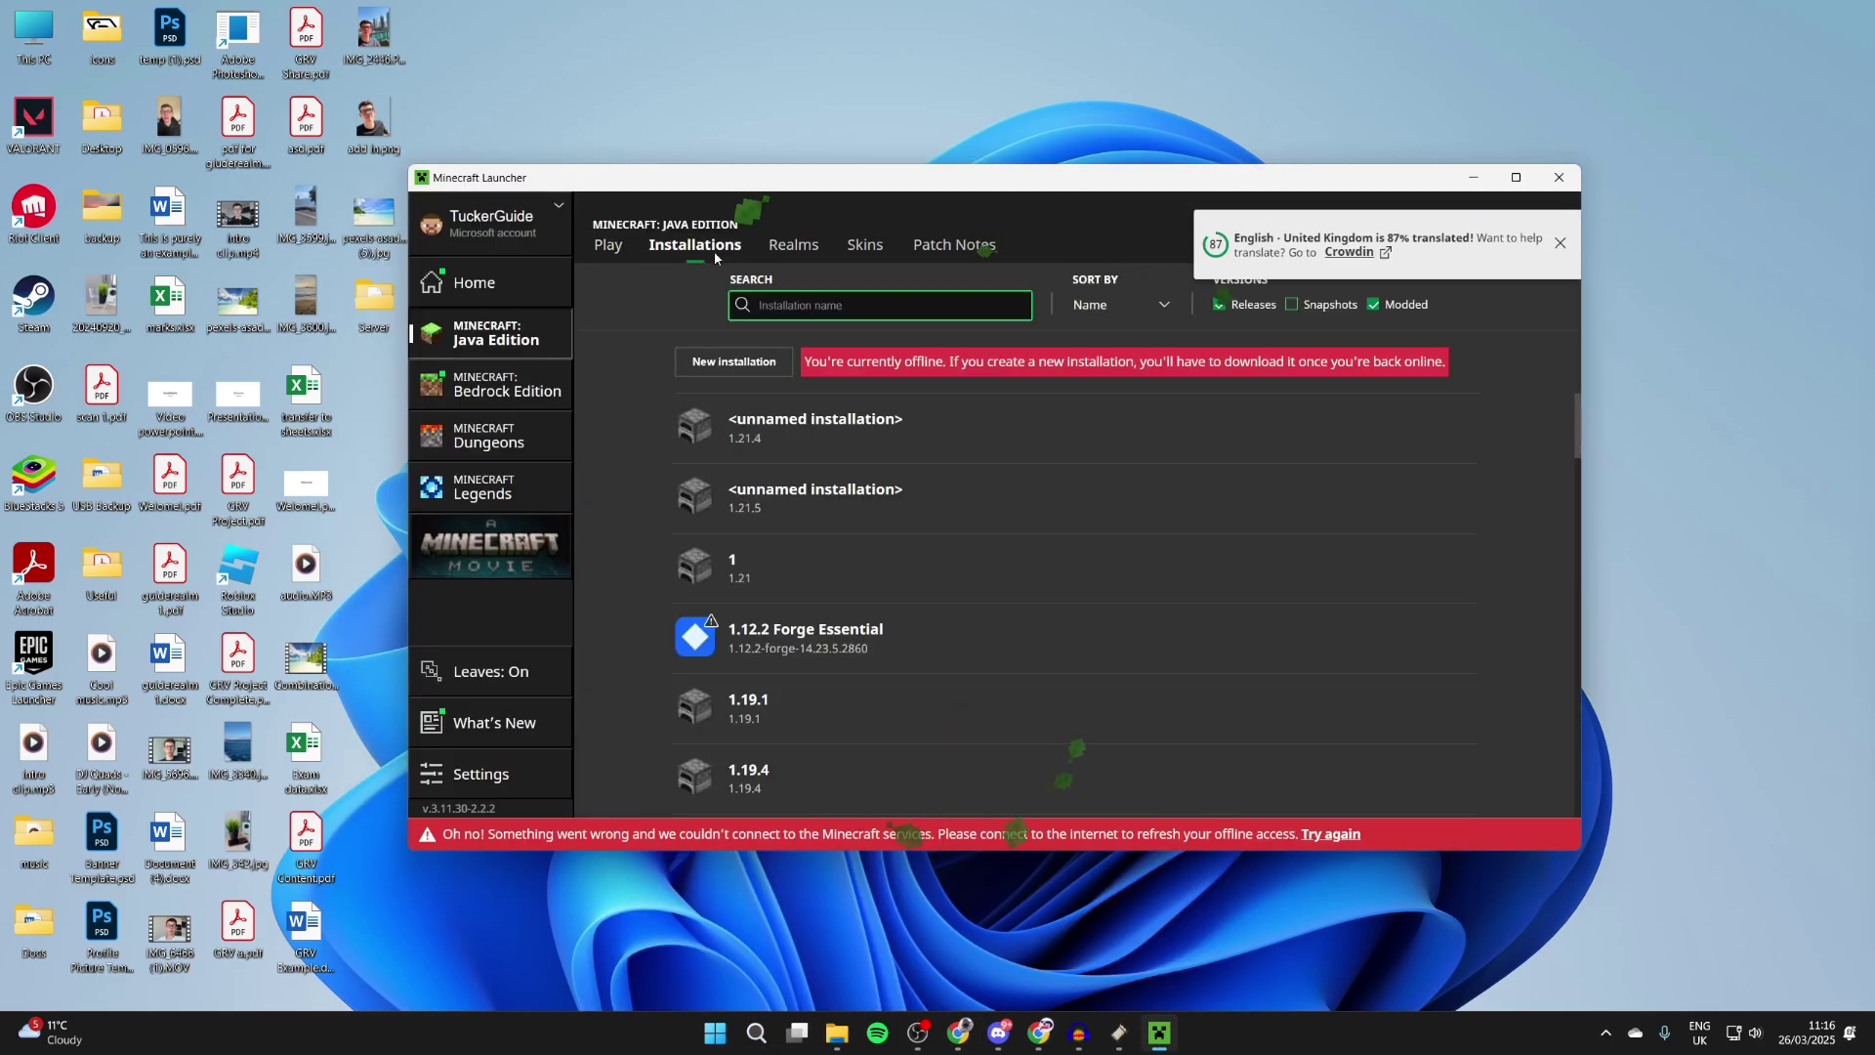
pyautogui.scroll(-5, 890, 479)
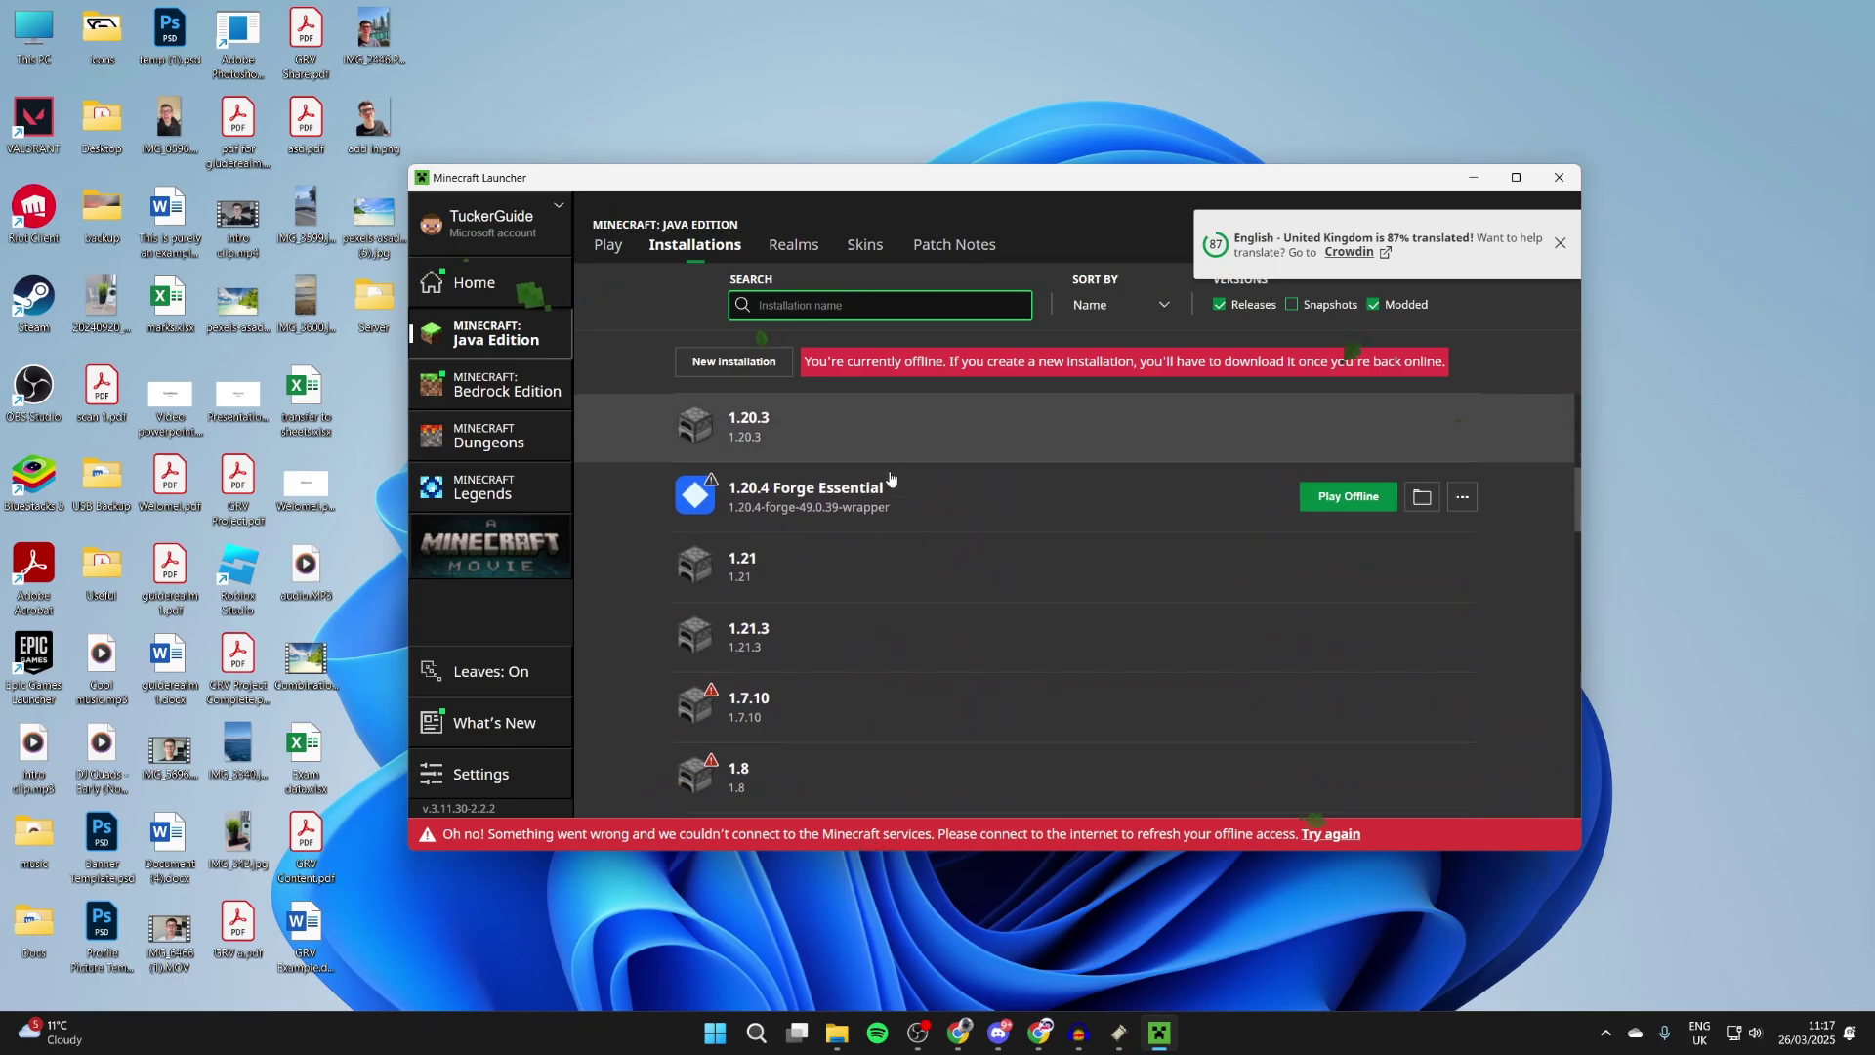
pyautogui.scroll(-10, 890, 478)
pyautogui.scroll(-5, 868, 697)
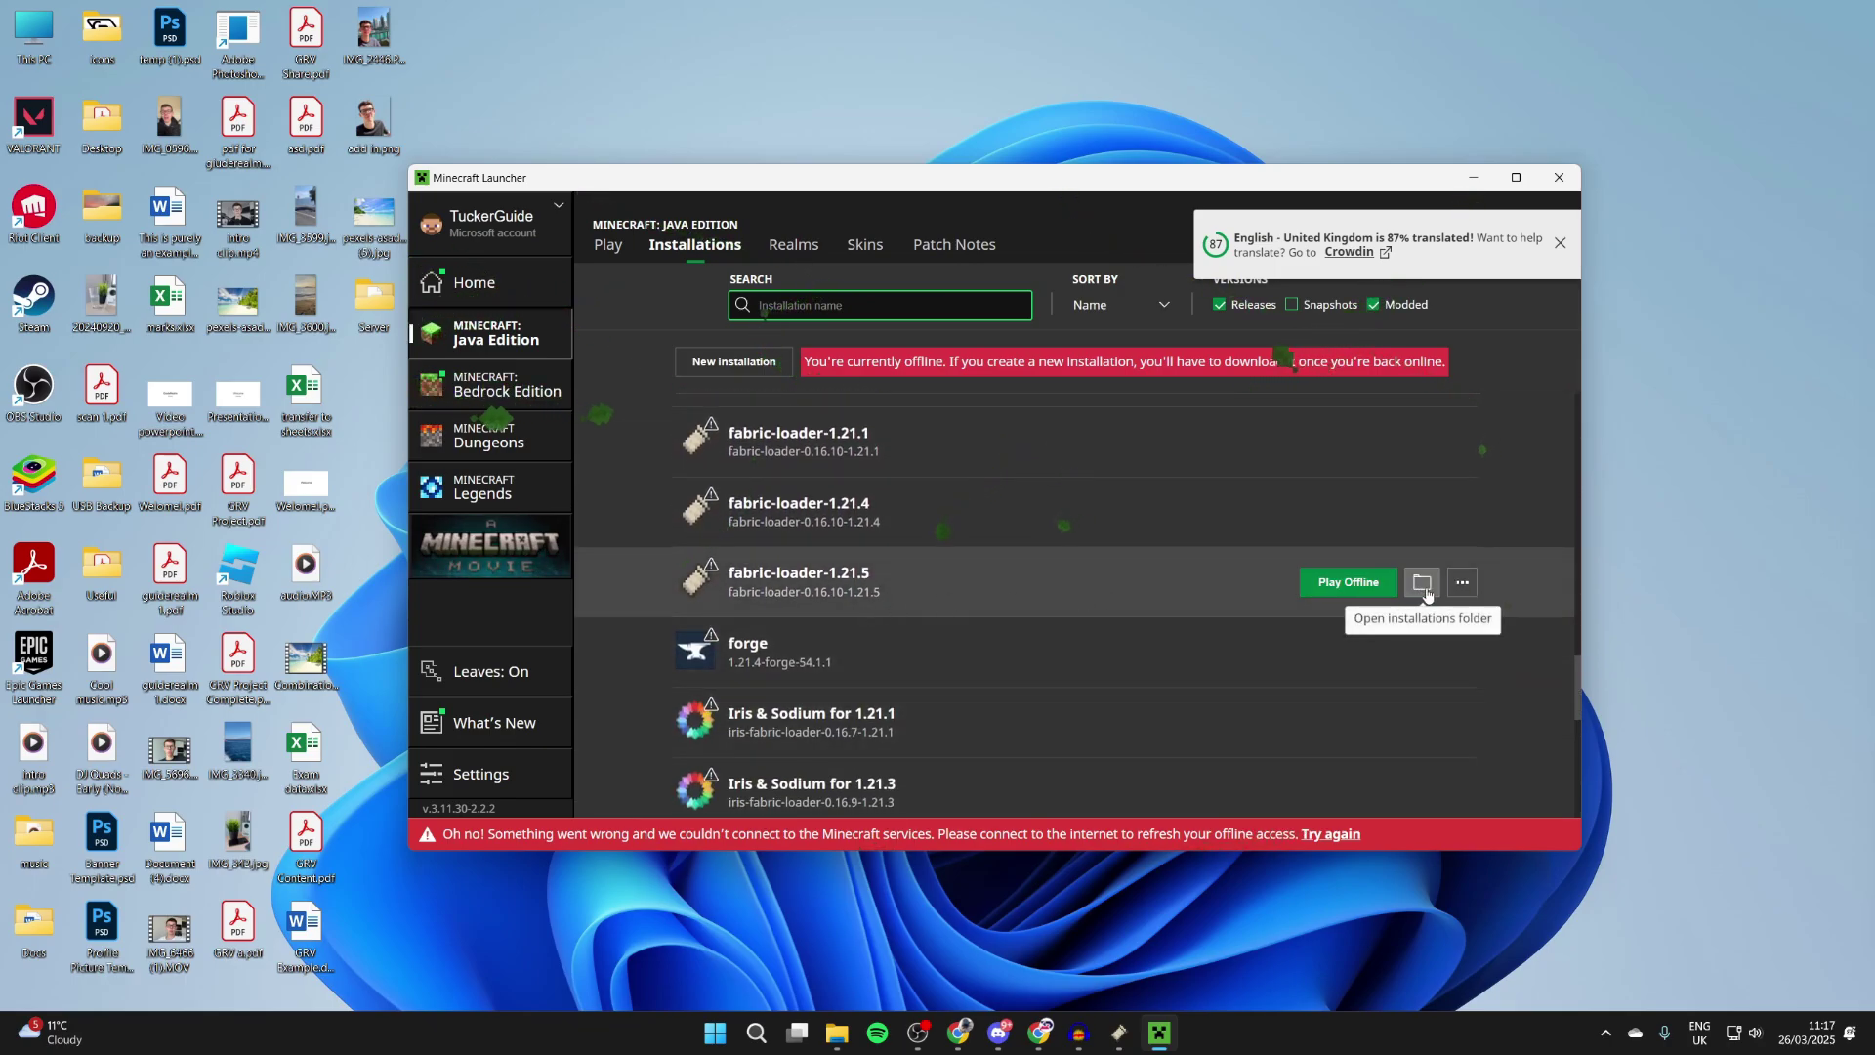
pyautogui.click(1425, 593)
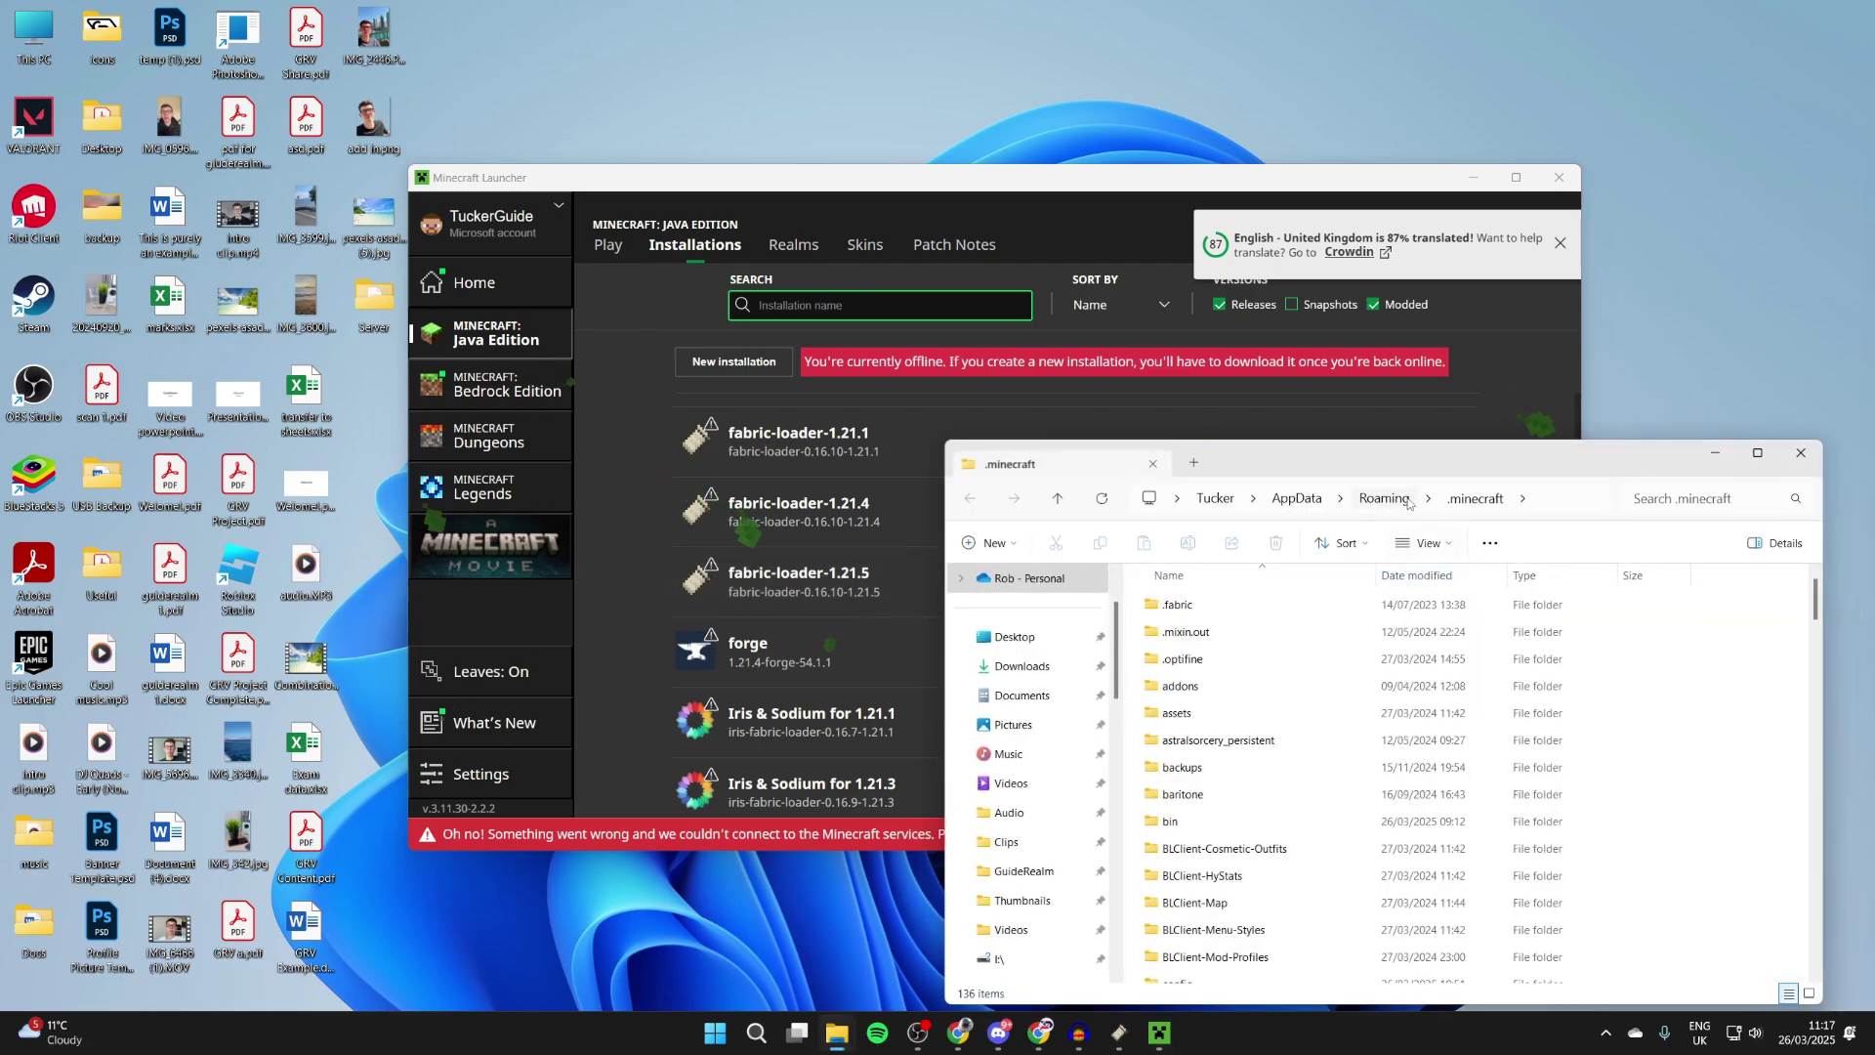
# Step: Open the mods folder inside .minecraft
pyautogui.moveTo(1421, 463); pyautogui.dragTo(1047, 256)
pyautogui.scroll(-1, 1047, 586)
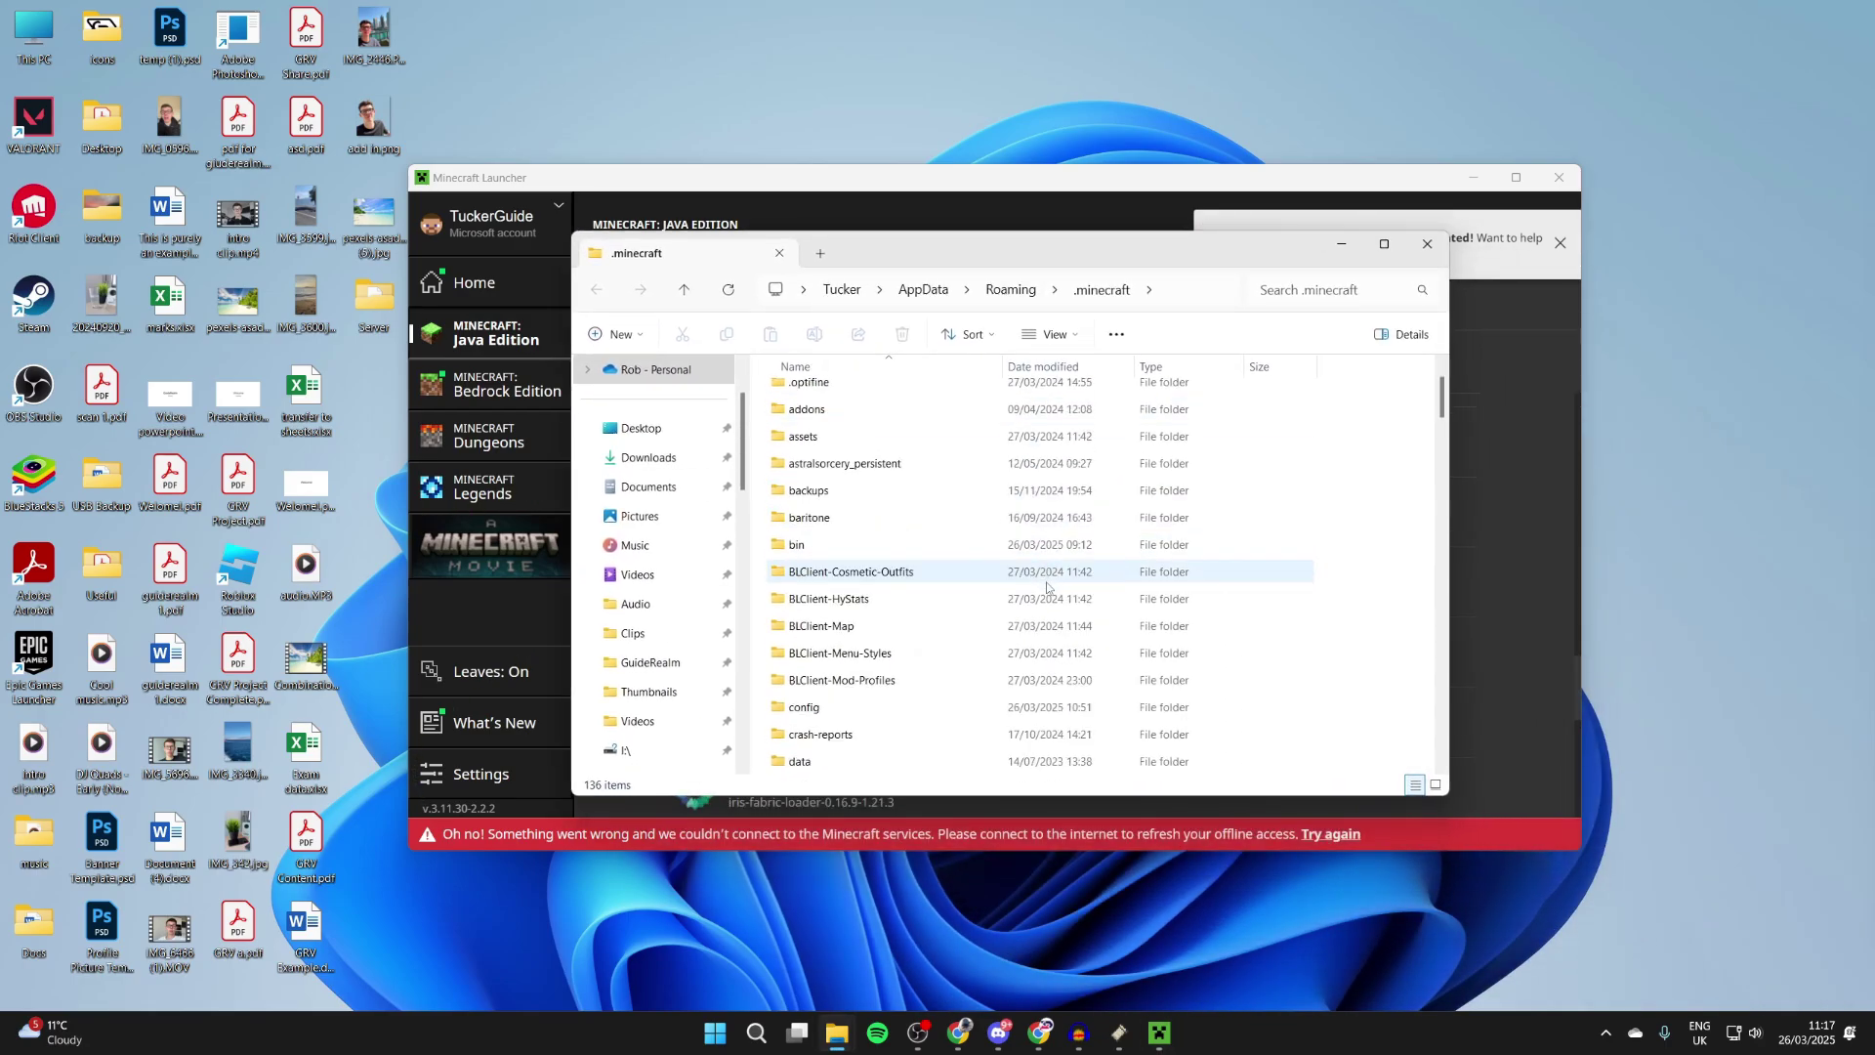
pyautogui.scroll(-7, 1047, 586)
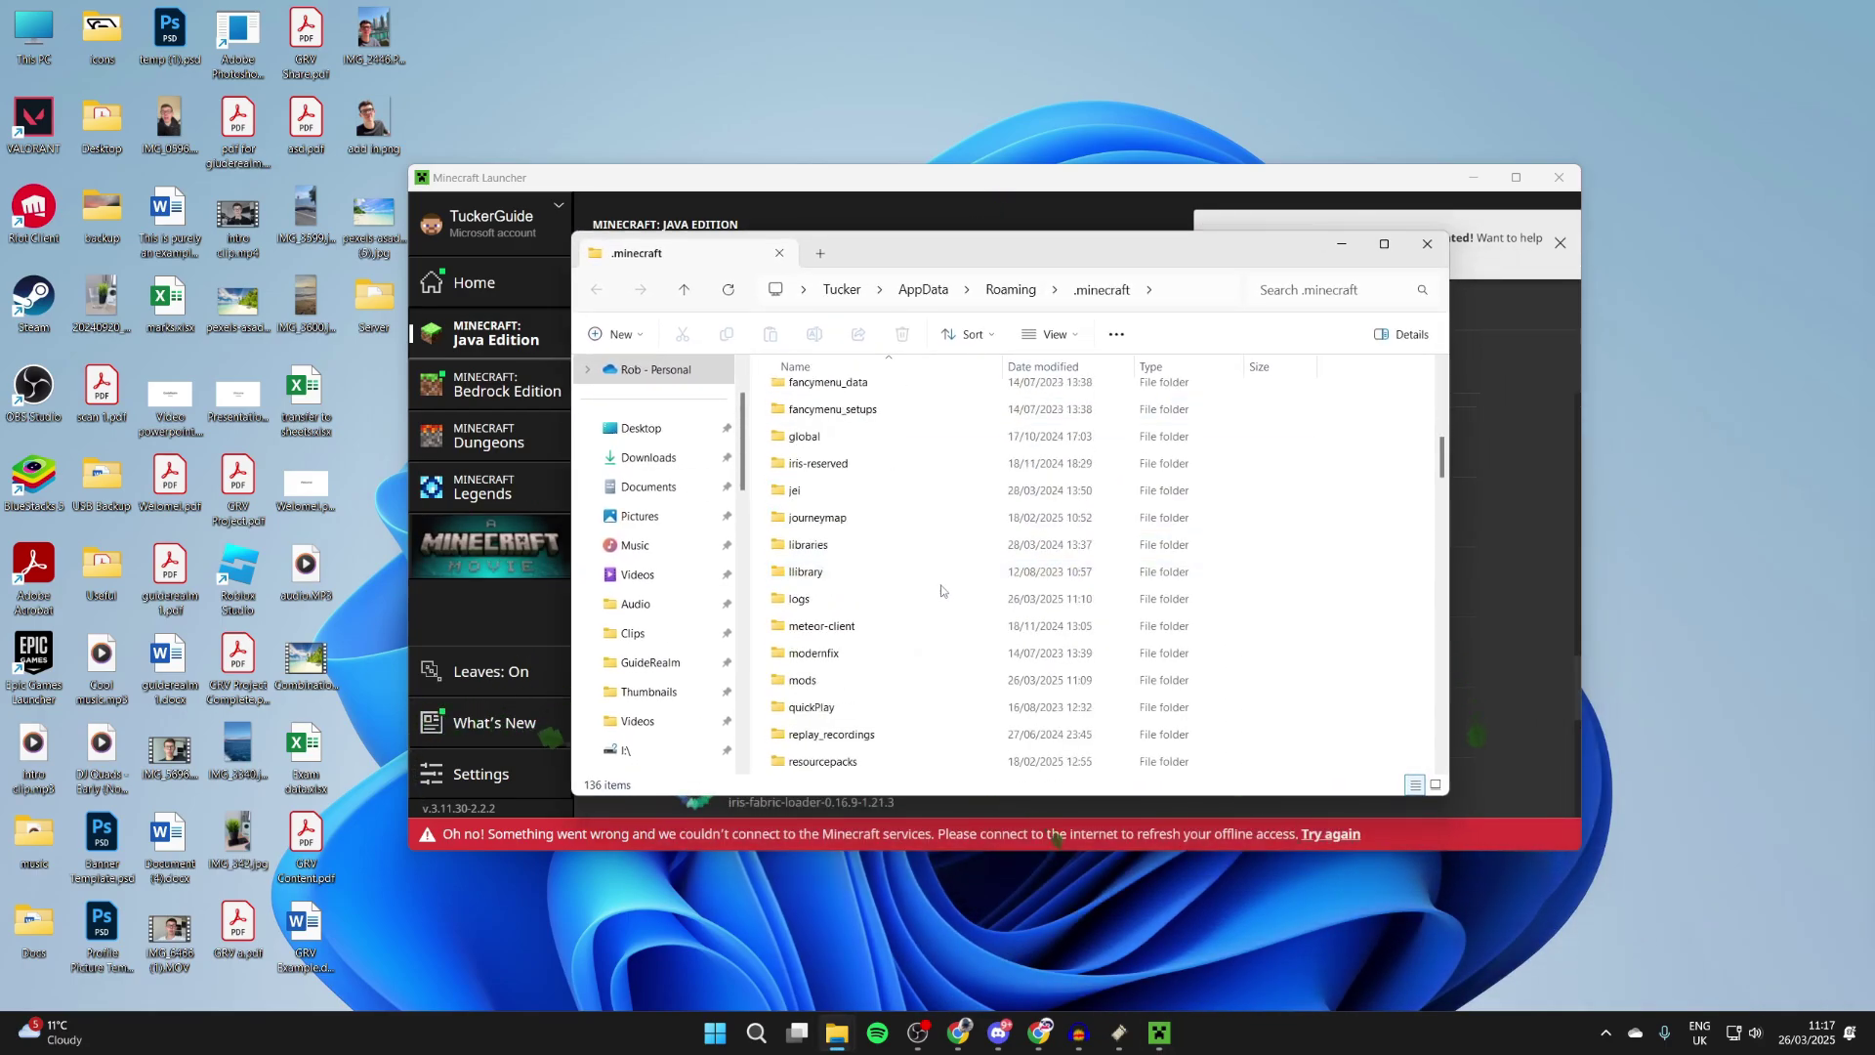
pyautogui.click(828, 681)
pyautogui.doubleClick(829, 680)
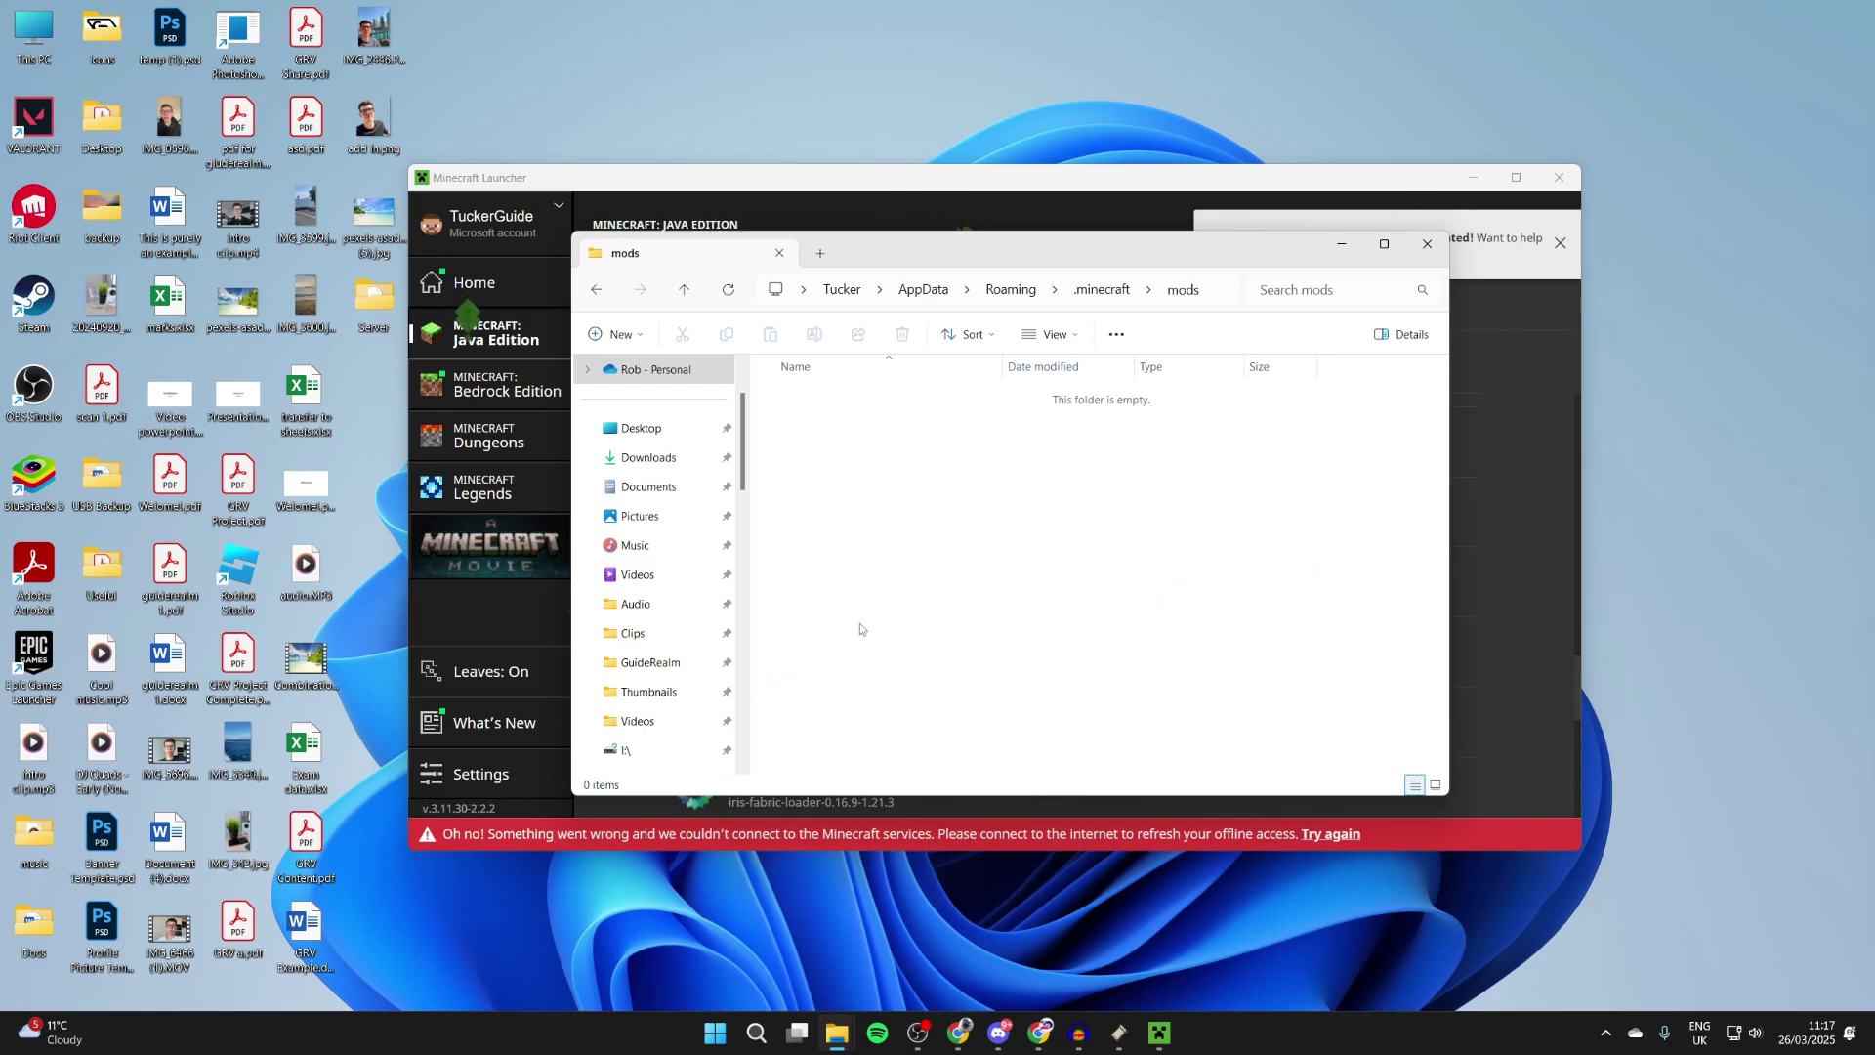
# Step: Move the fabric-api, trashslot and balm-fabric jars from Downloads into the mods folder
pyautogui.moveTo(837, 1032)
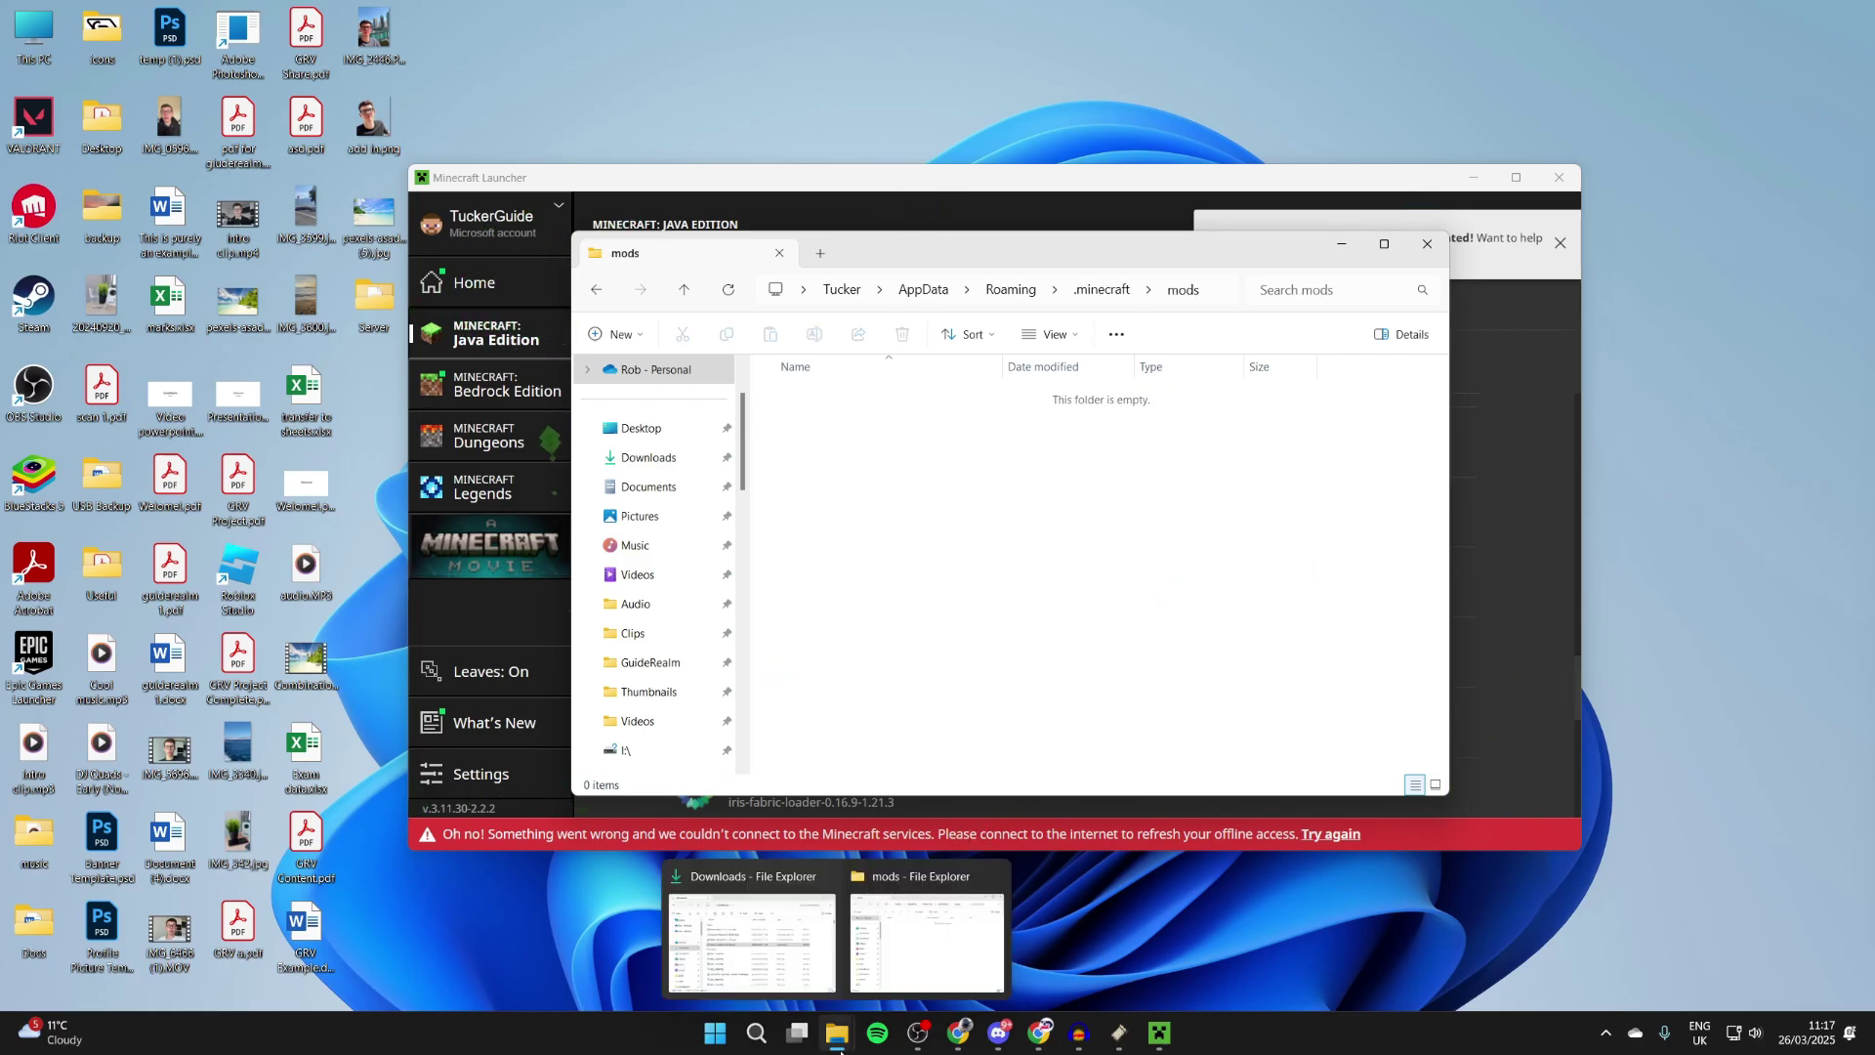
pyautogui.click(754, 935)
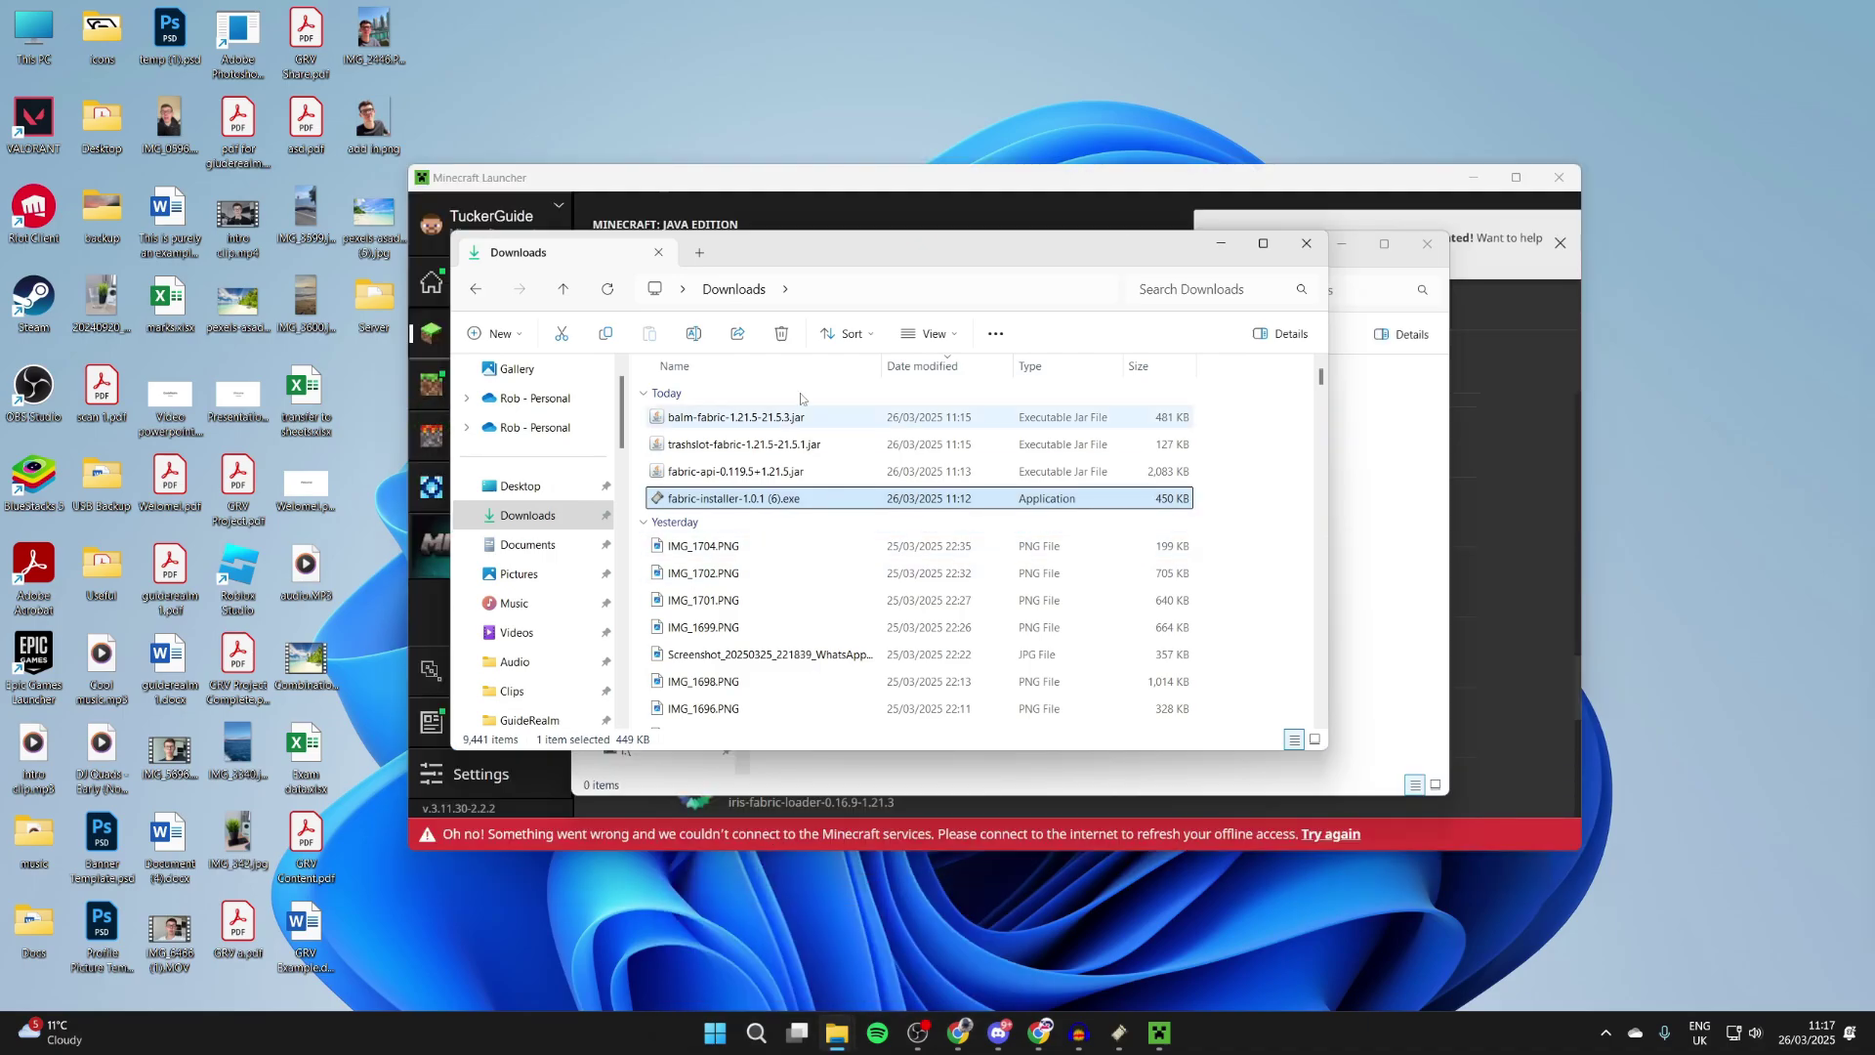
pyautogui.click(771, 471)
pyautogui.moveTo(592, 244); pyautogui.dragTo(868, 666)
pyautogui.moveTo(888, 449); pyautogui.dragTo(908, 464)
pyautogui.click(1042, 872)
pyautogui.click(1050, 842)
pyautogui.moveTo(943, 539); pyautogui.dragTo(945, 541)
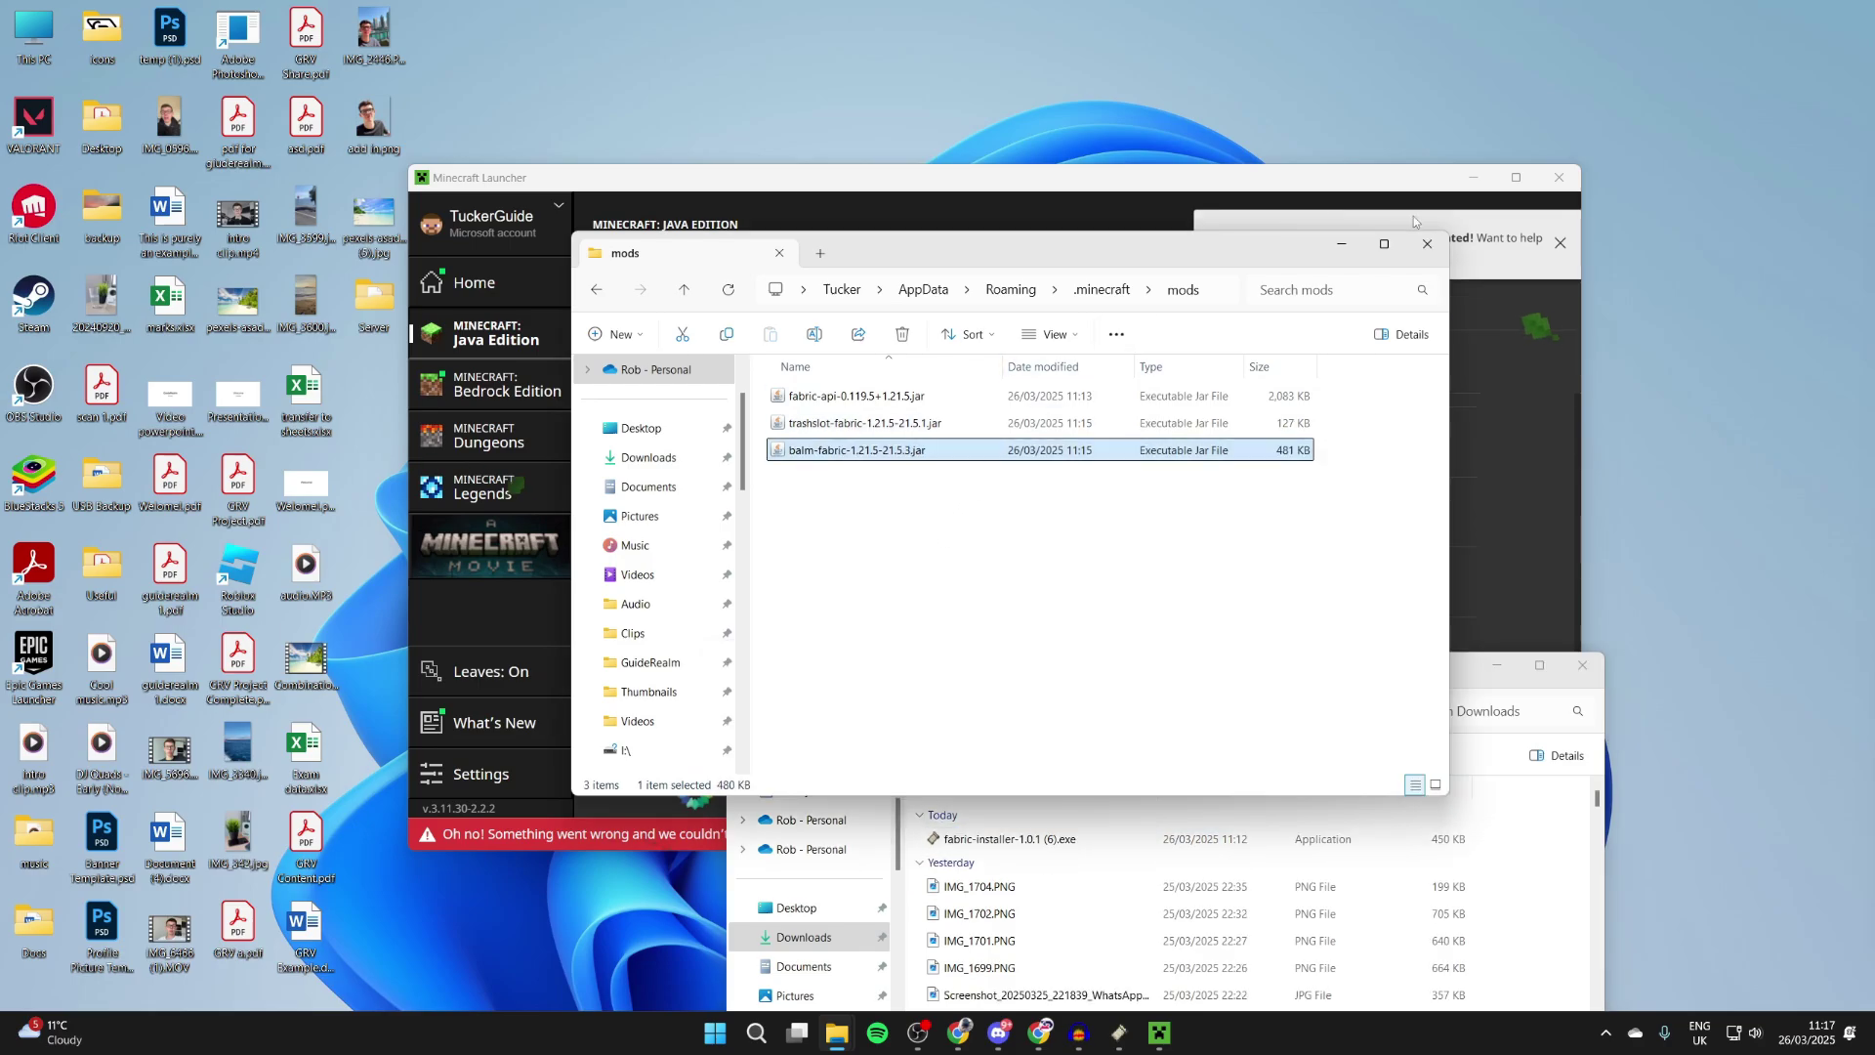
pyautogui.click(1428, 245)
pyautogui.click(918, 390)
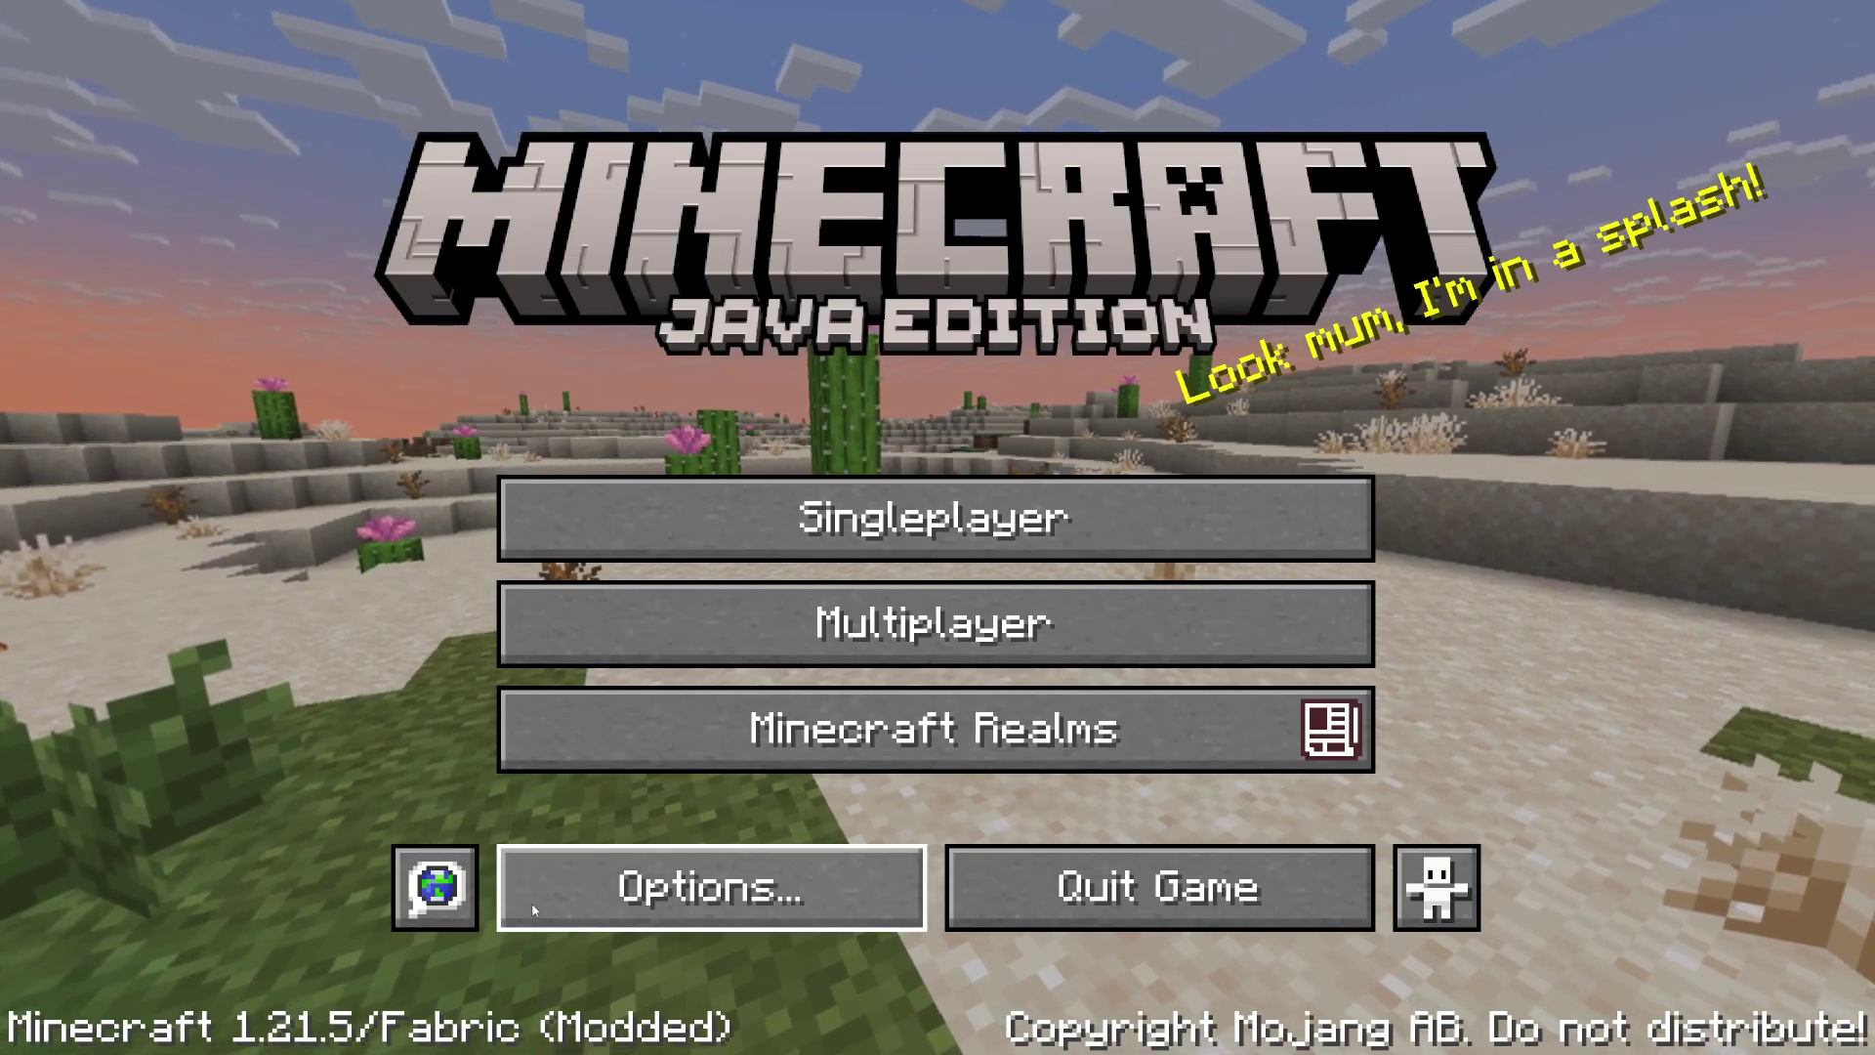
# Step: Load the savanna singleplayer world and check the inventory for TrashSlot's Trash Item slot
pyautogui.click(866, 520)
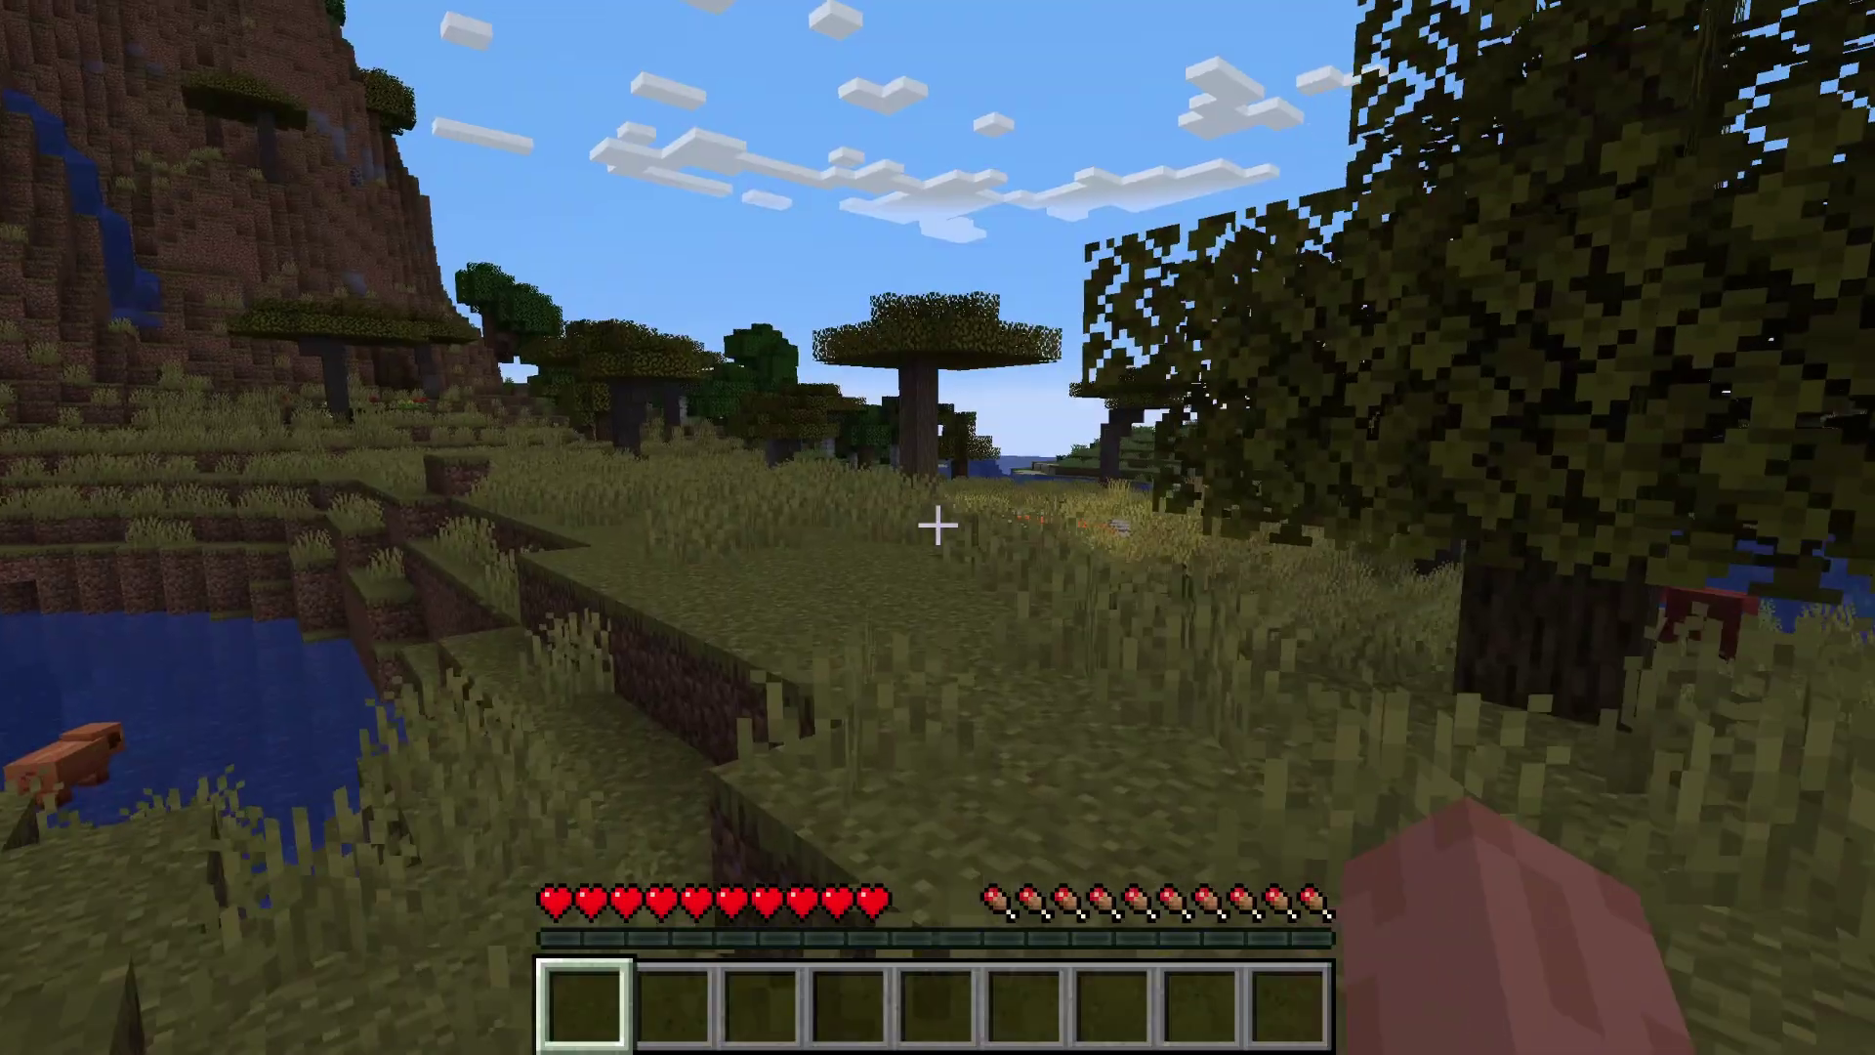
pyautogui.press('w')
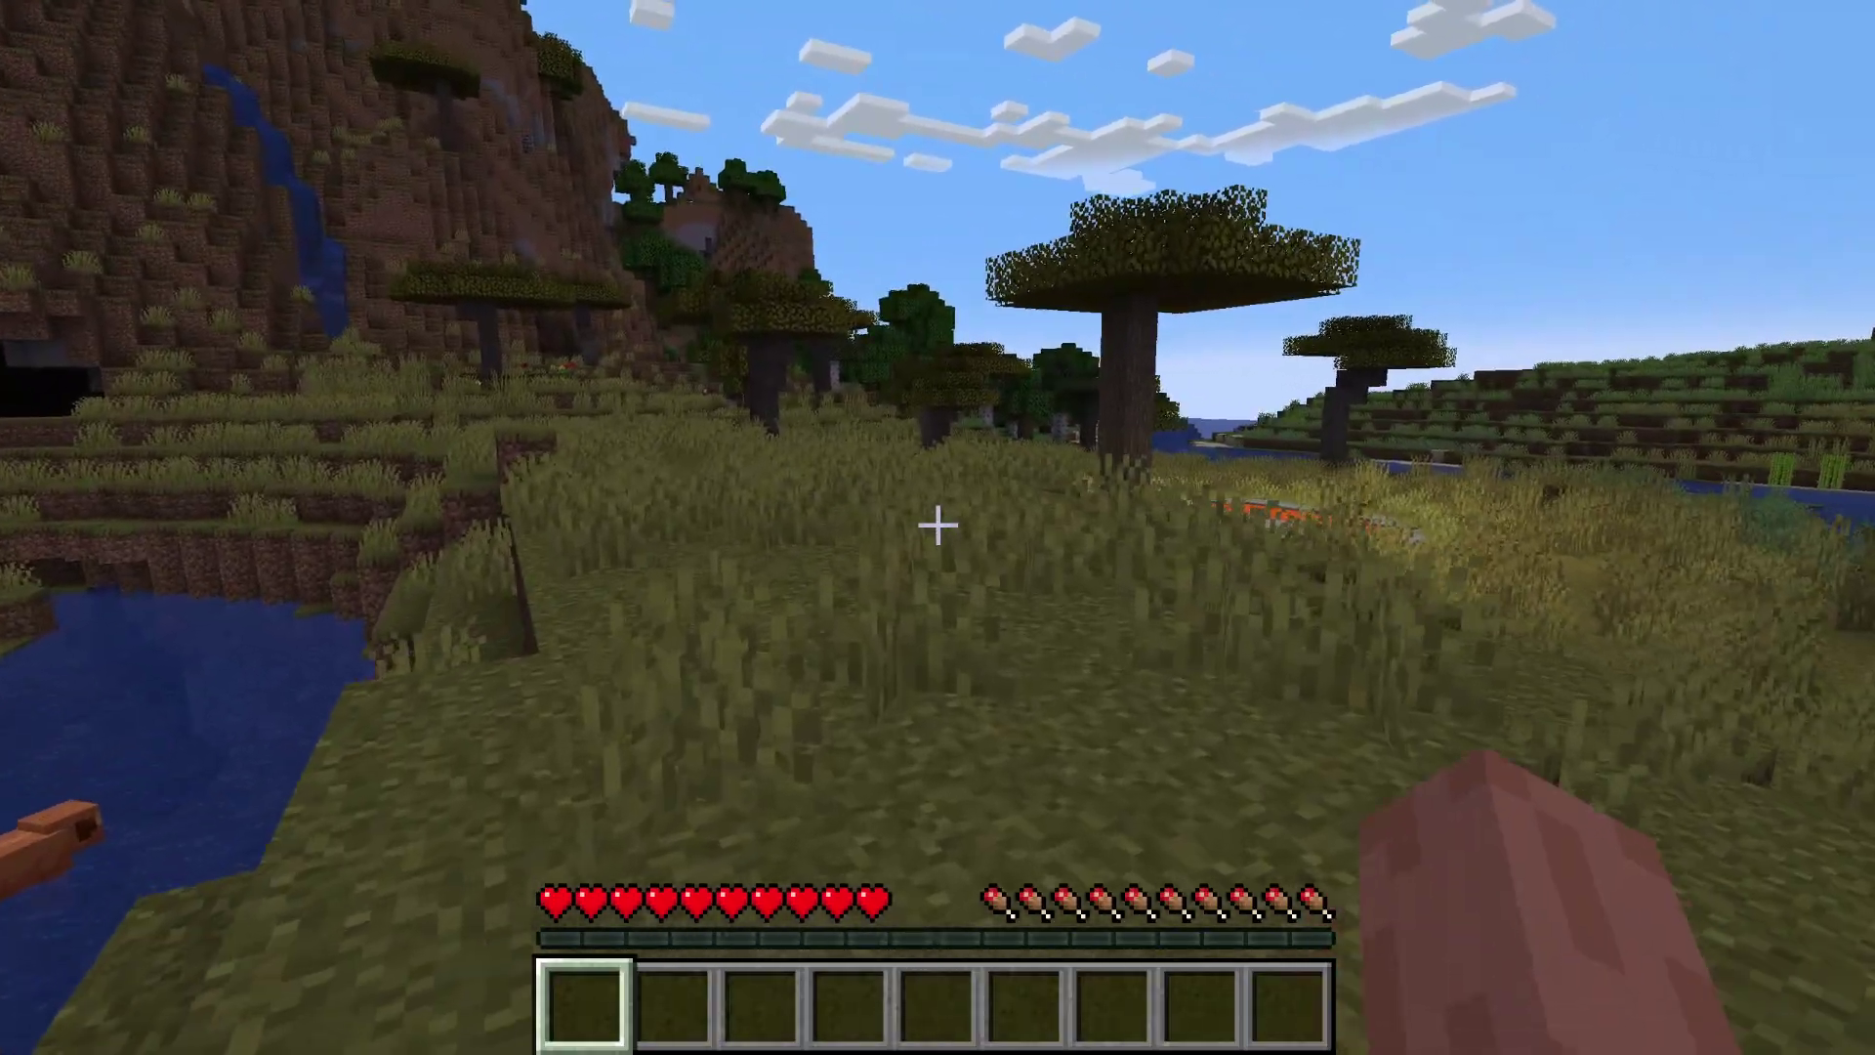
pyautogui.press('e')
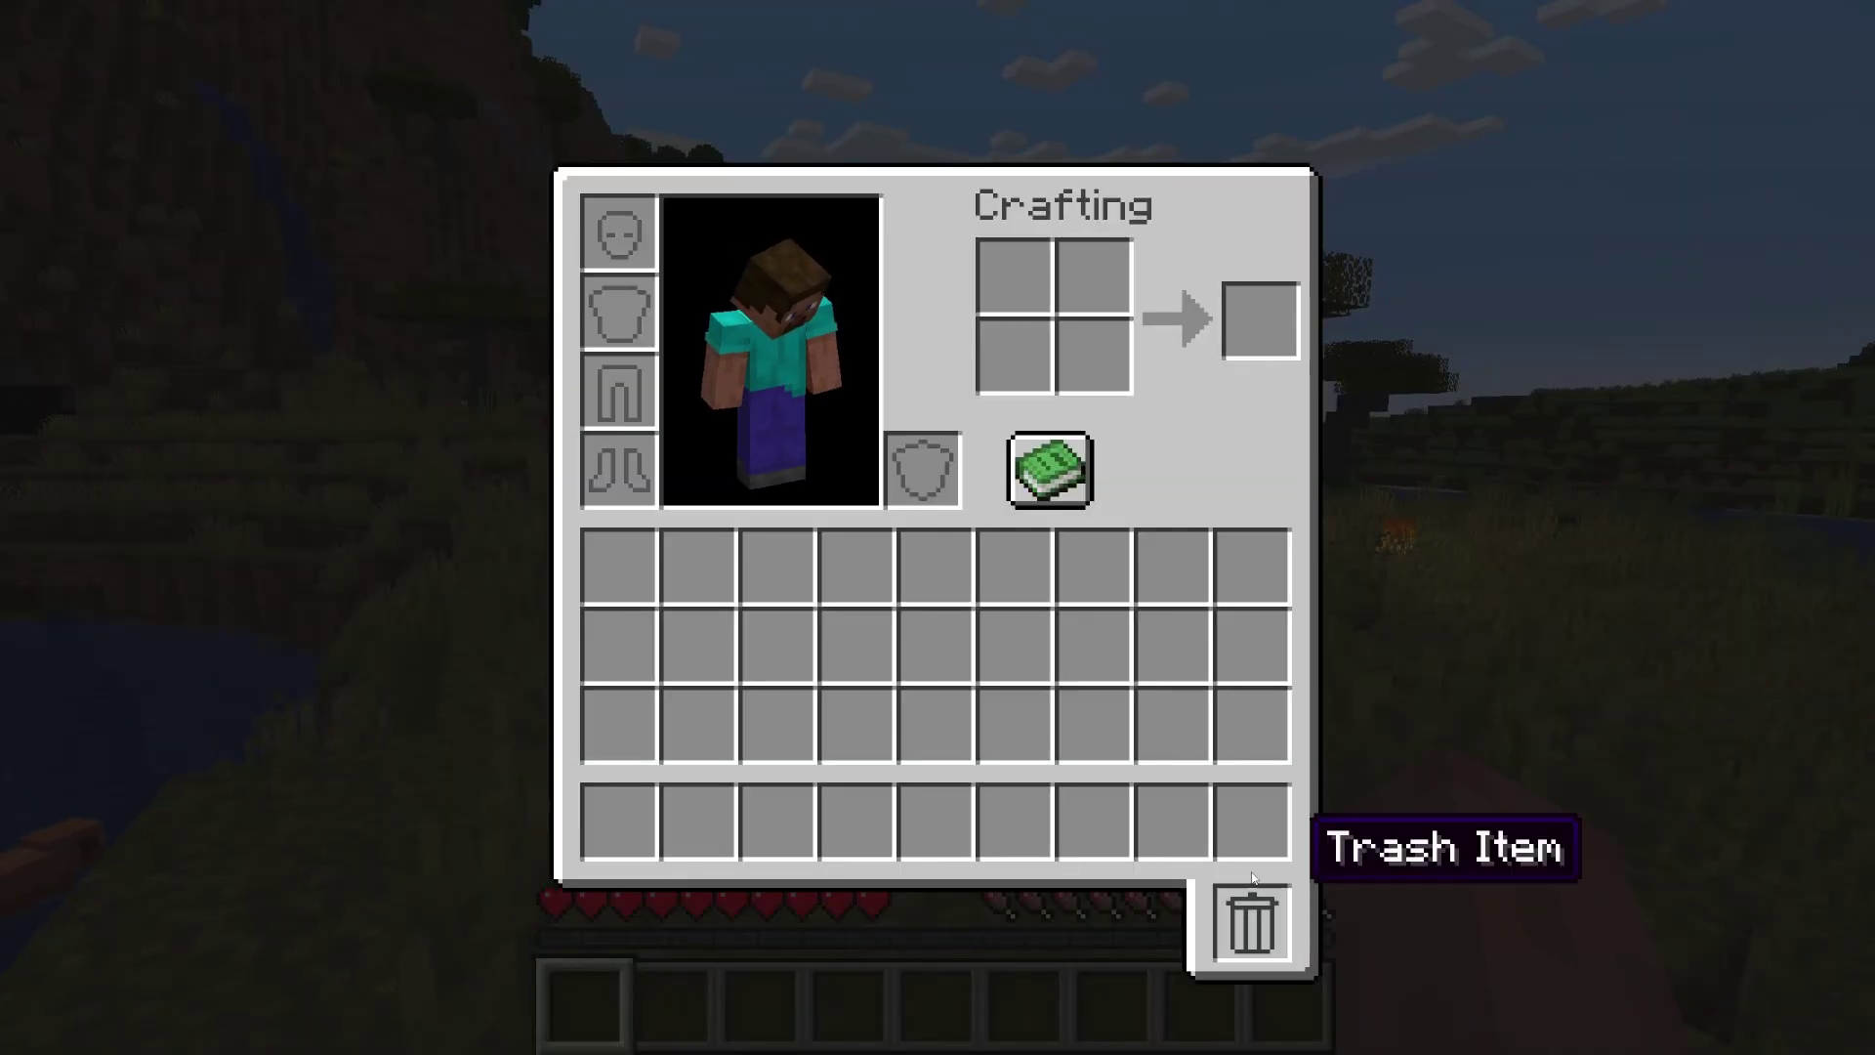